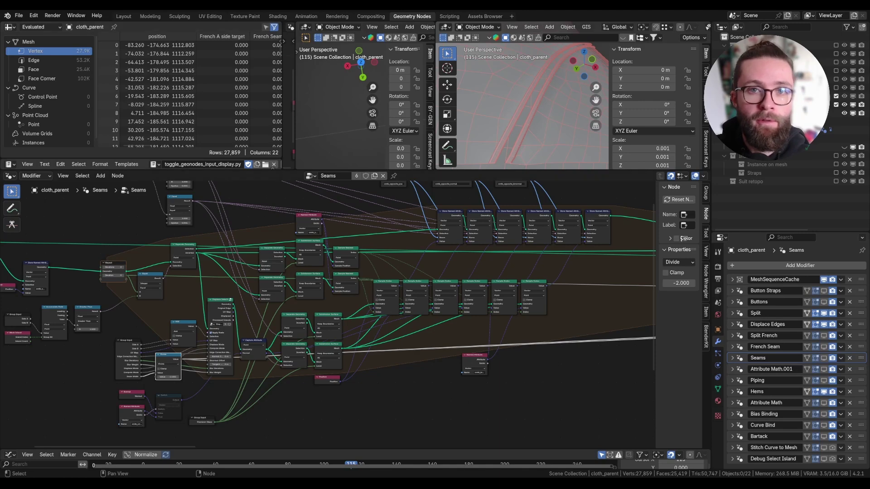
middle_click_drag(235, 385, 254, 330)
middle_click_drag(254, 330, 242, 324)
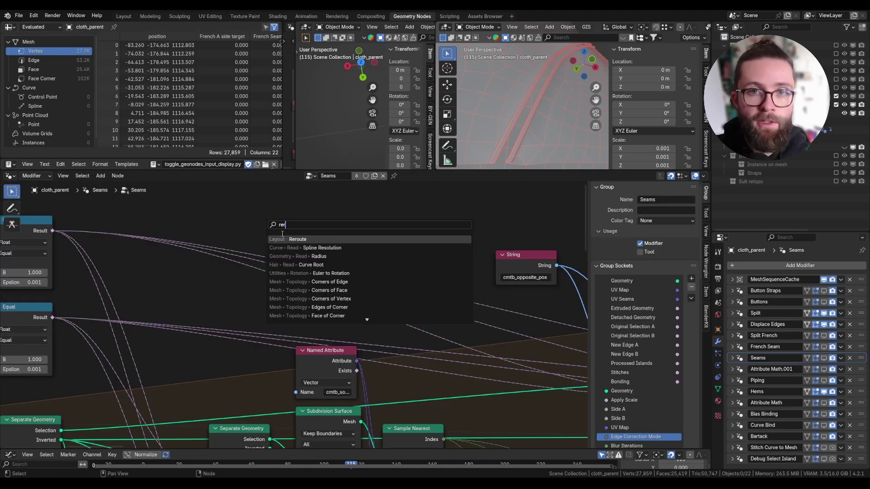
key("Return")
left_click(295, 233)
scroll(310, 235, "down", 2)
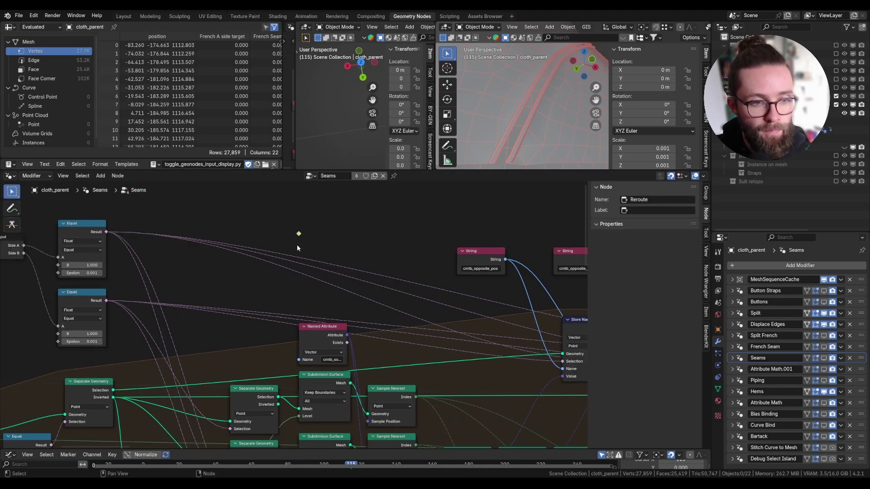
key("x")
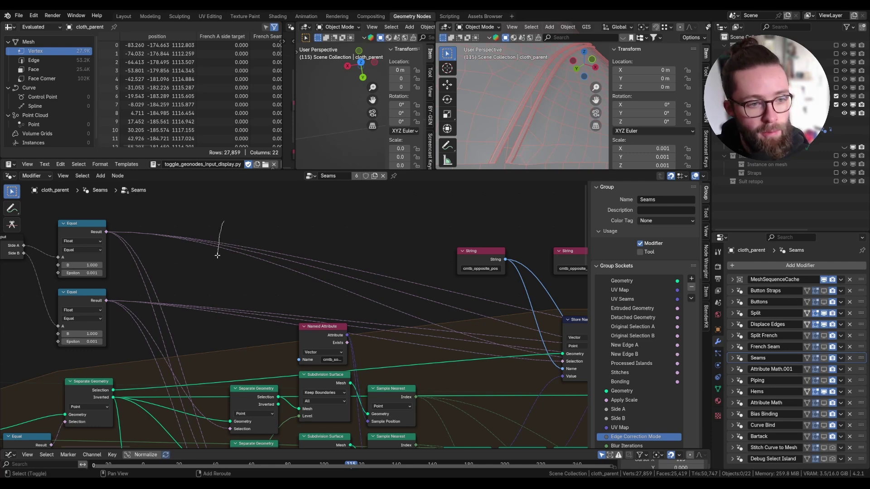
- Insert a Reroute across the upper Equal node's long result links and move it above the cmtb_opposite_pos String node
right_click_drag(218, 256, 217, 254, "shift")
scroll(216, 255, "down", 3)
middle_click_drag(217, 255, 159, 262)
key("g")
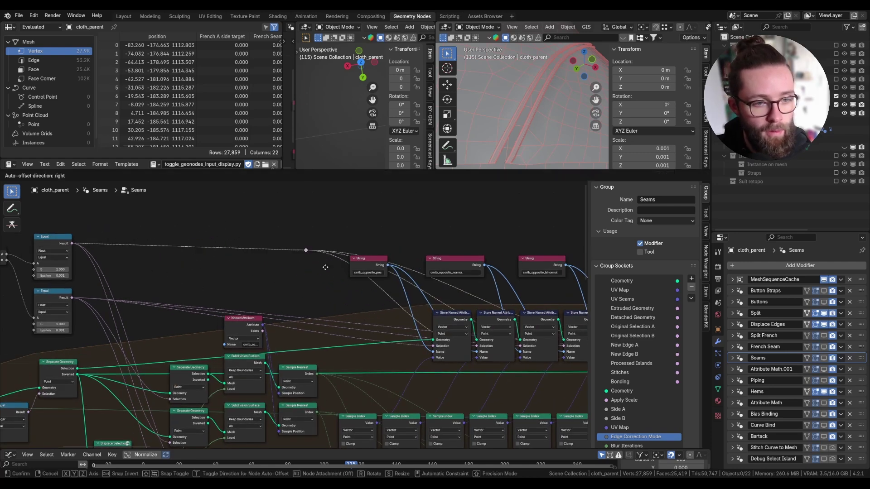
left_click(413, 256)
- Add two more Reroutes along the upper Equal node's links, lined up in a row above the remaining String nodes
middle_click_drag(414, 252, 293, 263)
right_click_drag(292, 268, 292, 270, "shift")
key("g")
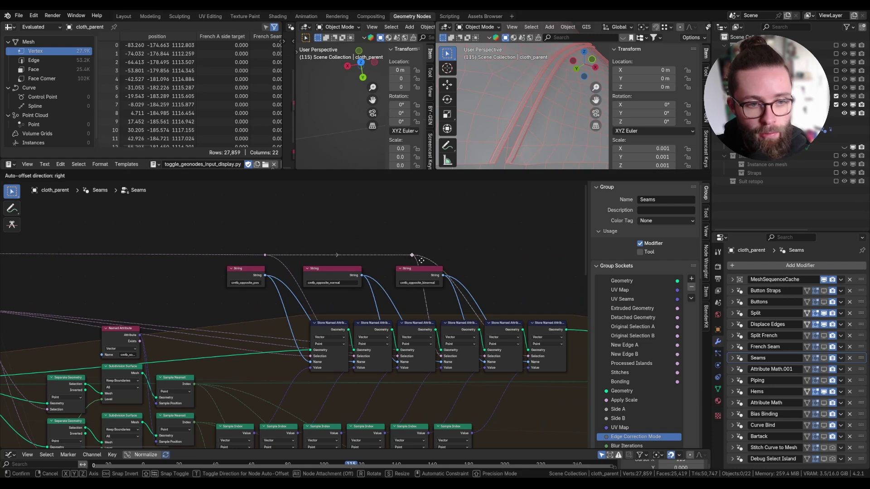
left_click(390, 260)
right_click_drag(406, 257, 402, 263, "shift")
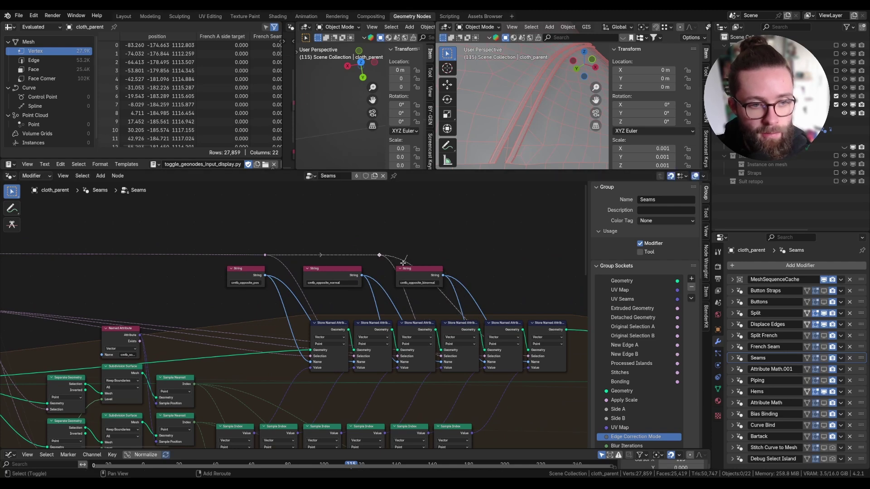
key("g")
left_click(481, 256)
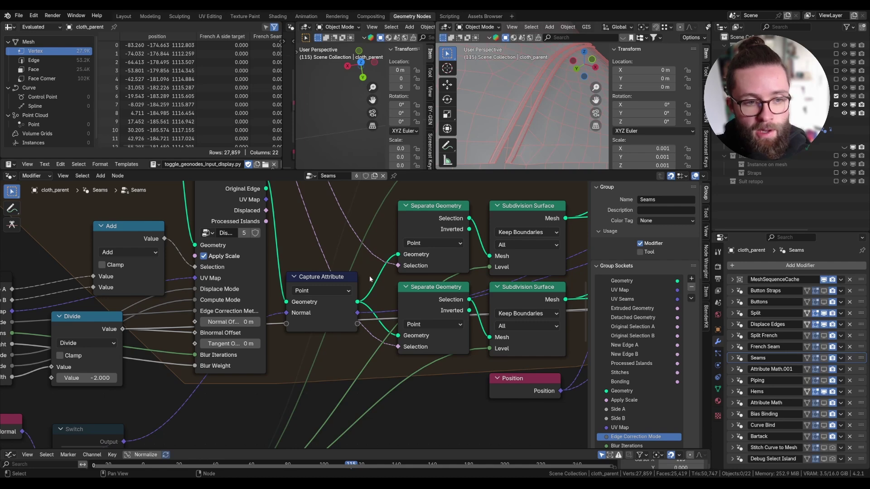
left_click(354, 307)
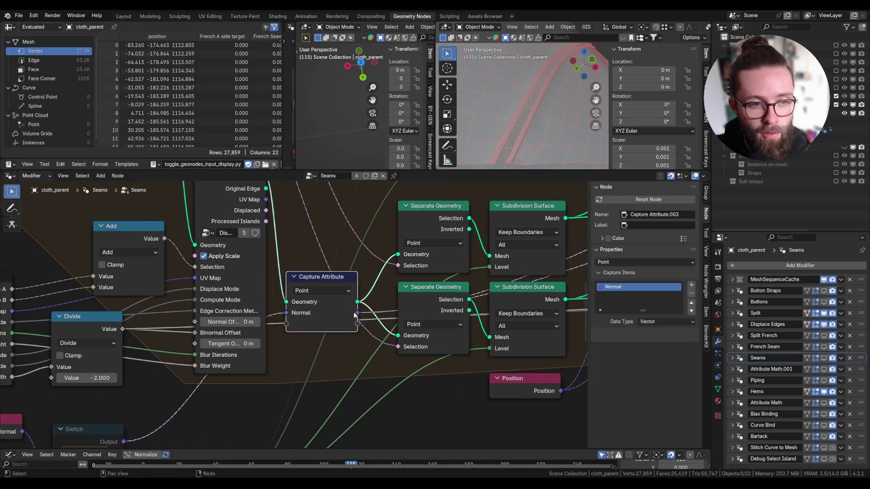
scroll(361, 307, "down", 2)
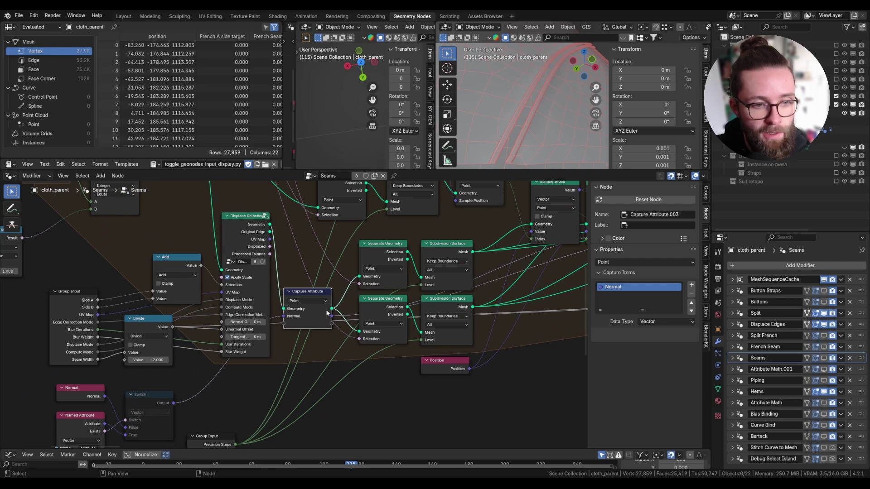
left_click_drag(373, 306, 442, 223)
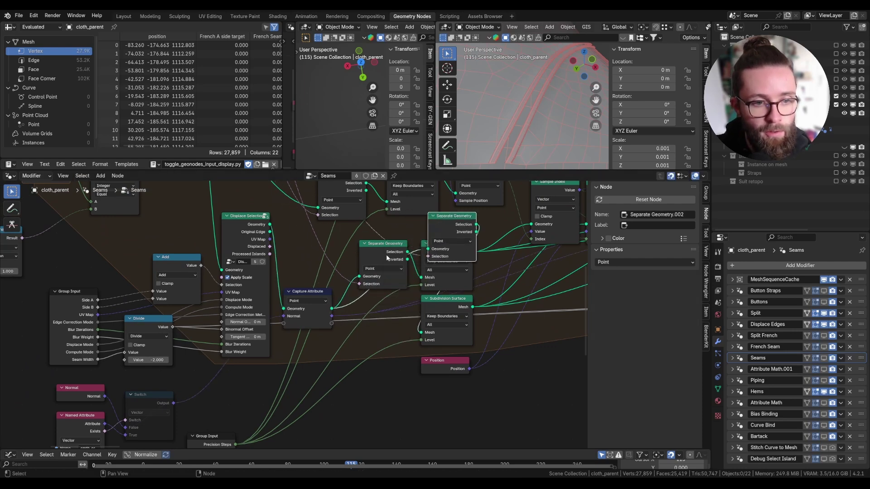
left_click_drag(385, 254, 378, 258)
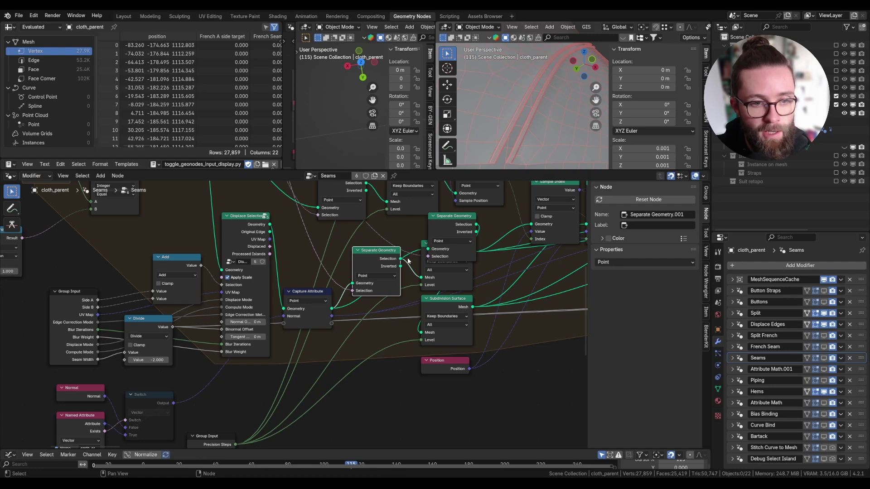
key("ctrl+z")
key("ctrl+z")
- Insert Reroutes on the Capture Attribute geometry links and the Precision Steps links, moving the latter toward the Subdivision Surface nodes
scroll(331, 304, "up", 5)
right_click_drag(338, 299, 339, 320, "shift")
scroll(337, 319, "down", 6)
middle_click_drag(268, 404, 239, 424)
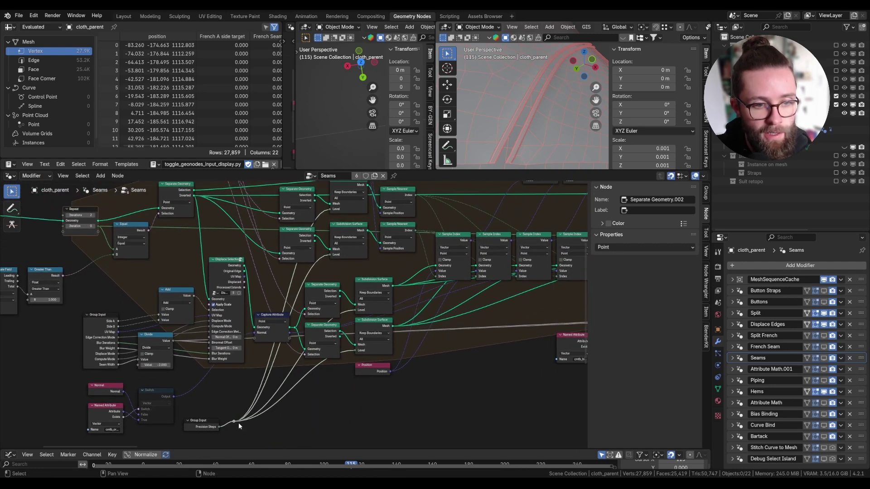
scroll(240, 424, "down", 3)
key("g")
left_click(288, 343)
right_click_drag(284, 312, 308, 314, "shift")
- Insert a Reroute on the first Separate Geometry's Inverted links and place it just before the two upper downstream Separate Geometry nodes
scroll(251, 215, "up", 6)
right_click_drag(226, 259, 226, 297, "shift")
key("g")
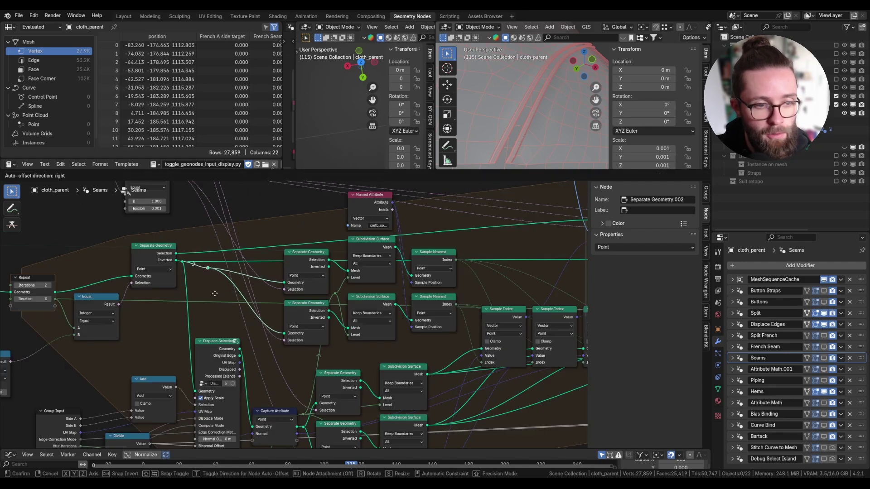
left_click(270, 327)
scroll(241, 317, "down", 5)
middle_click_drag(239, 309, 192, 337)
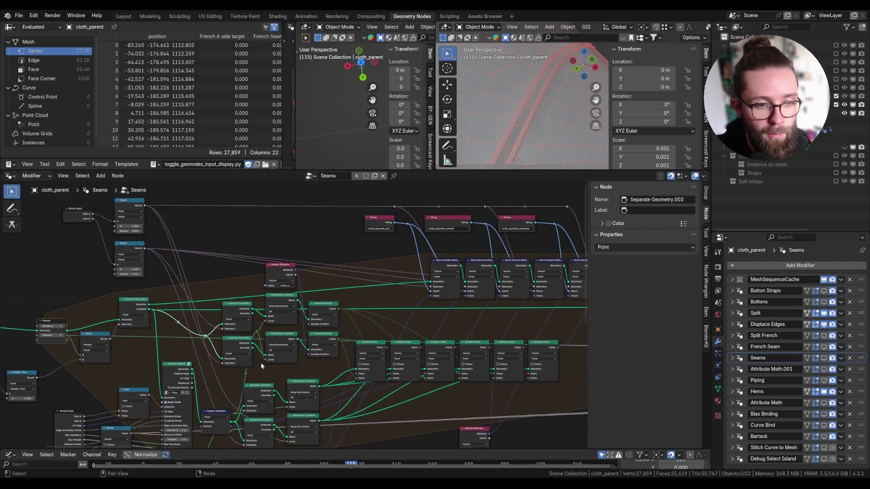
middle_click_drag(261, 366, 250, 338)
- Raise the upper Sample Nearest node slightly and insert a Reroute beside its Index output
scroll(517, 249, "up", 8)
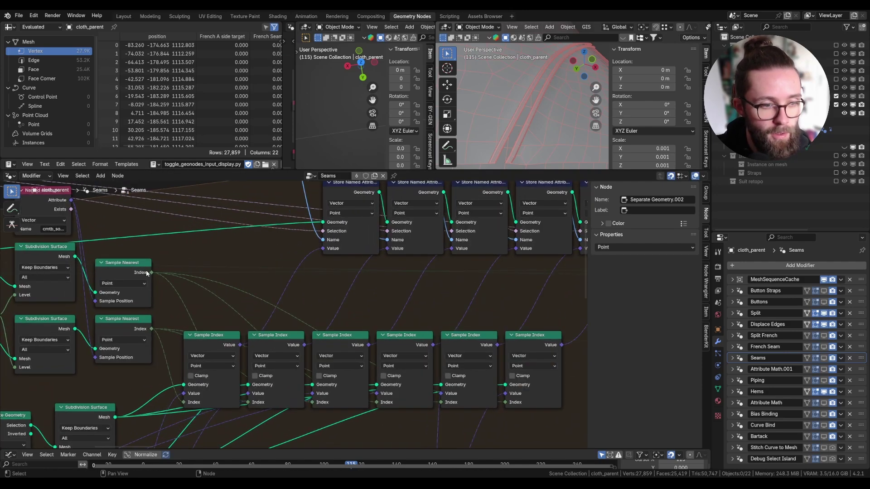
mouse_move(140, 269)
left_mouse_down()
mouse_move(150, 275)
mouse_move(143, 267)
left_mouse_up()
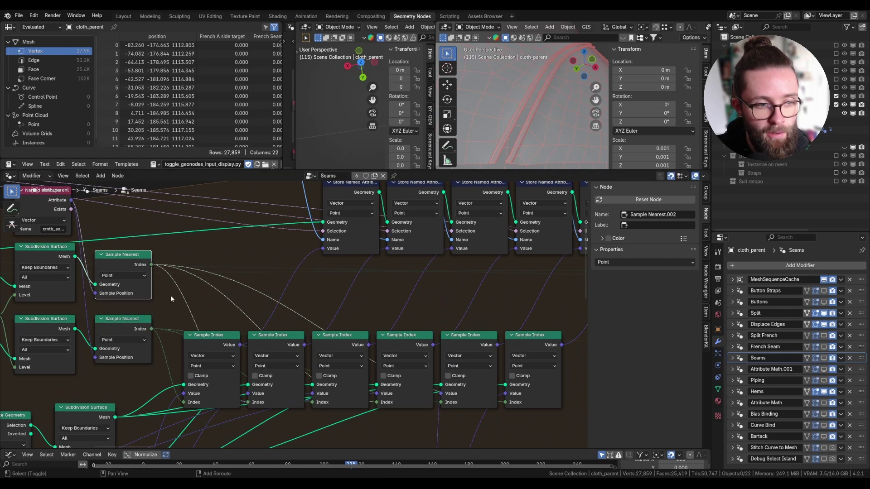
right_click_drag(170, 295, 210, 258, "shift")
key("g")
left_click(207, 276)
right_click(234, 297)
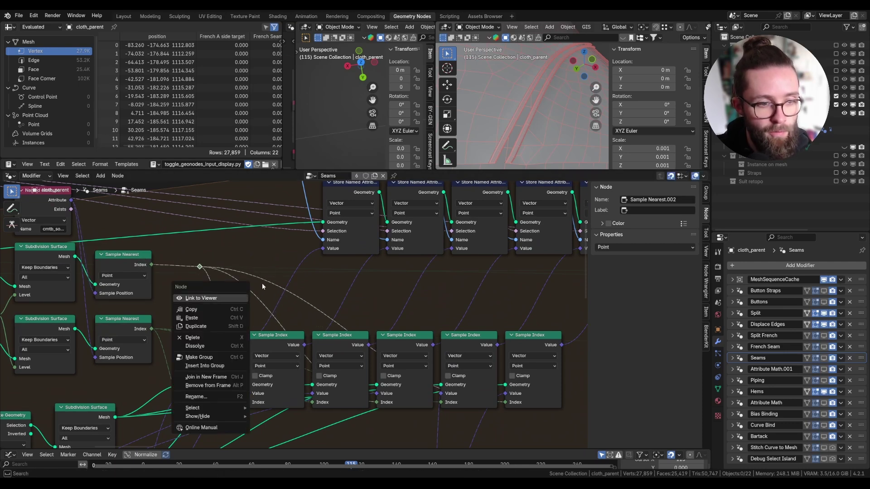
- Add two more Reroutes on the upper Sample Nearest's Index links, placed in a level row above the Sample Index nodes
right_click_drag(251, 303, 276, 282, "shift")
key("g")
left_click(321, 273)
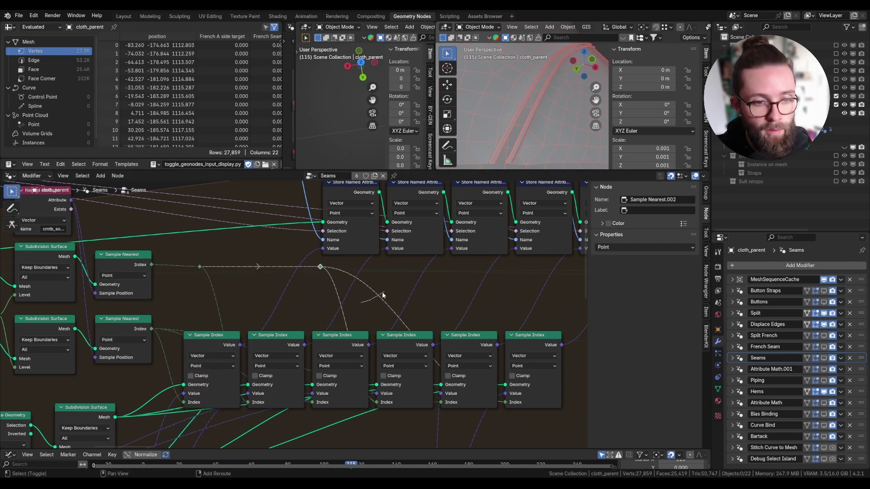
right_click_drag(383, 297, 399, 283, "shift")
key("g")
left_click(458, 273)
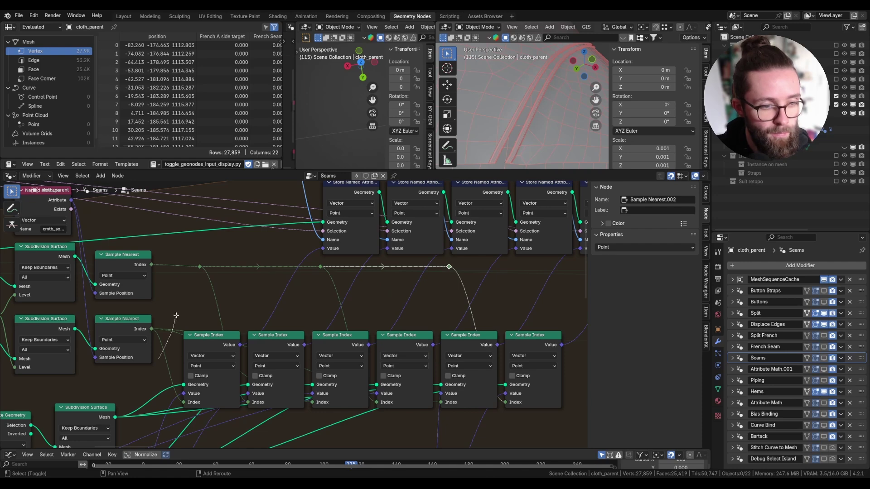
- Insert three Reroutes on the lower Sample Nearest's Index links above the Sample Index nodes
right_click_drag(177, 315, 177, 313, "shift")
right_click_drag(217, 333, 225, 320, "shift")
right_click_drag(344, 333, 353, 320, "shift")
- Insert Reroutes on the value links below the Sample Index nodes and move the cmtb_binormal Named Attribute node closer to them
scroll(447, 327, "down", 2)
middle_click_drag(447, 327, 448, 210)
right_click_drag(287, 312, 292, 293, "shift")
left_click_drag(412, 337, 390, 295)
- Route the mesh links of the two lower Subdivision Surface nodes through rows of Reroutes beneath the Sample Index nodes
right_click_drag(217, 376, 218, 389, "shift")
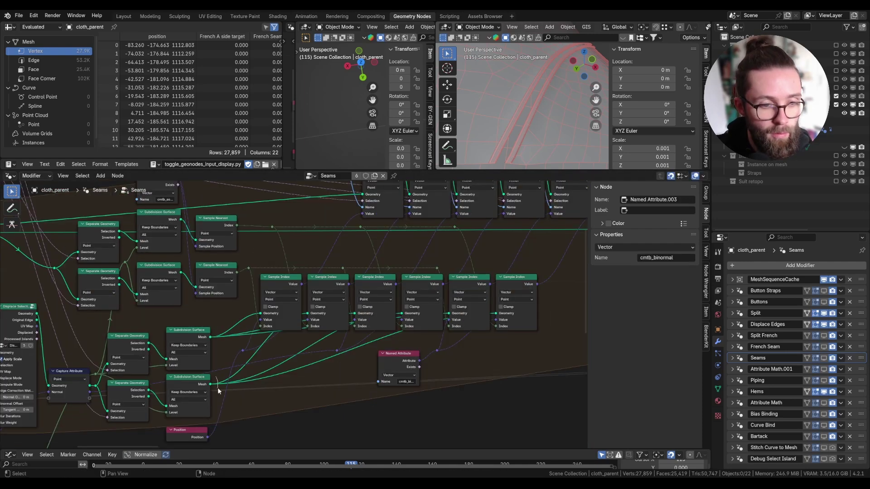
right_click_drag(277, 358, 282, 385, "shift")
key("g")
left_click(379, 384)
right_click_drag(220, 330, 220, 344, "shift")
key("g")
left_click(335, 341)
- Insert Reroutes along the lower Equal node's result links and arrange them in a row above the Store Named Attribute nodes
scroll(227, 272, "down", 3)
middle_click_drag(100, 214, 175, 311)
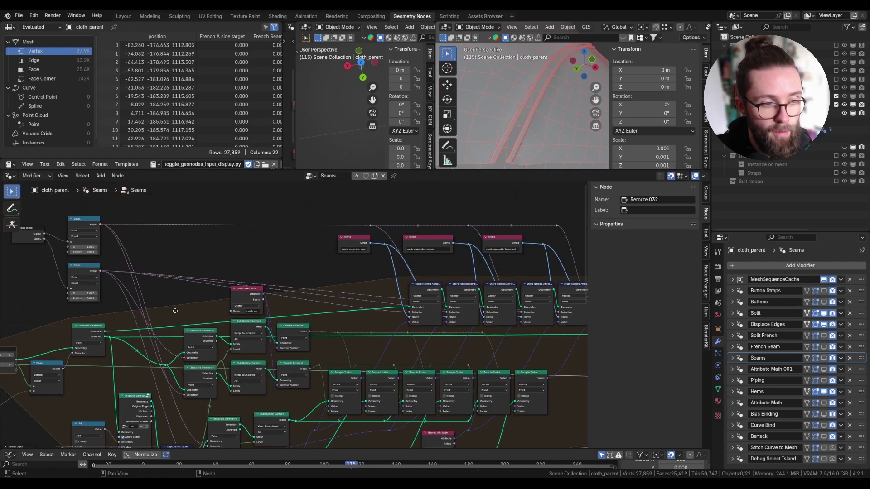
scroll(175, 311, "down", 1)
right_click_drag(109, 245, 112, 265, "shift")
right_click_drag(129, 317, 156, 315, "shift")
key("g")
right_click_drag(313, 258, 317, 283, "shift")
key("g")
scroll(401, 272, "up", 1)
right_click_drag(385, 247, 390, 267, "shift")
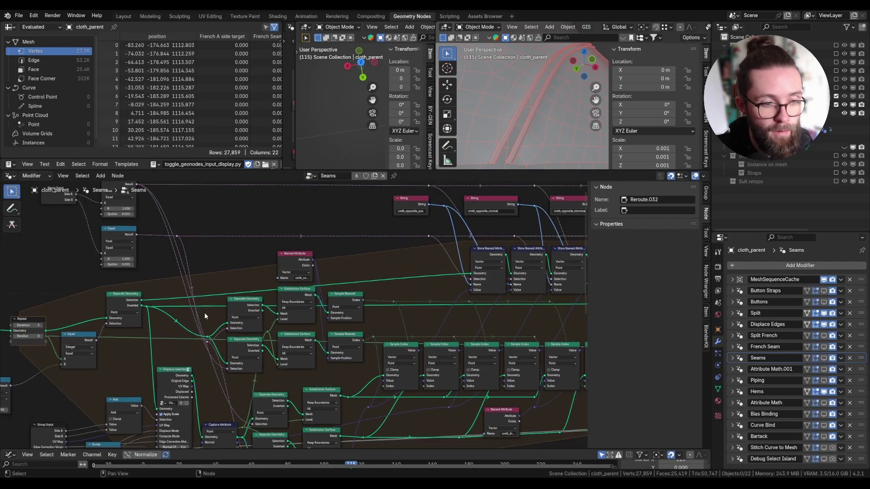
- Insert a Reroute on the selection links running down to the lower Separate Geometry nodes, reposition it, and save the file
scroll(205, 316, "down", 3)
middle_click_drag(205, 316, 233, 265)
right_click_drag(230, 315, 241, 305, "shift")
key("g")
left_click(286, 383)
scroll(286, 380, "down", 3)
key("ctrl+s")
scroll(449, 300, "up", 3)
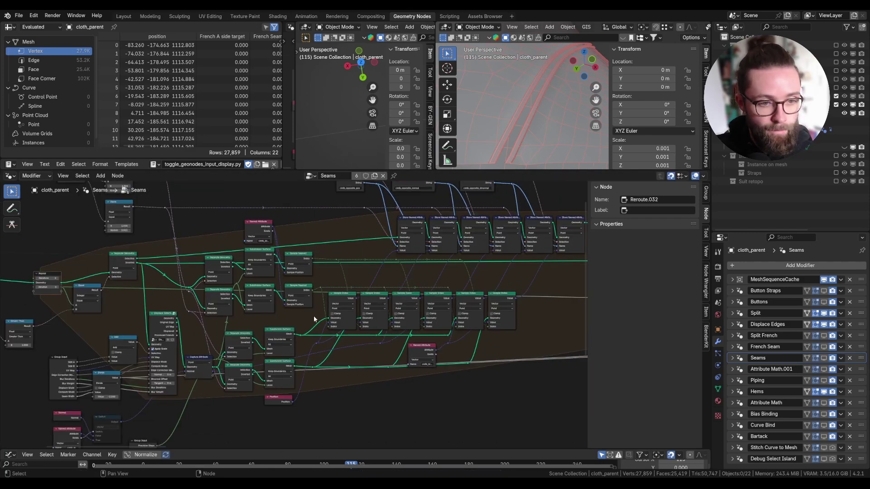
- Place a Reroute just after the upper Equal node's result to branch its selection links, and save the file
scroll(314, 320, "down", 1)
middle_click_drag(83, 323, 241, 366)
scroll(241, 366, "up", 6)
key("ctrl+s")
scroll(229, 336, "down", 8)
left_click(276, 226)
key("ctrl+s")
middle_click_drag(176, 310, 254, 313)
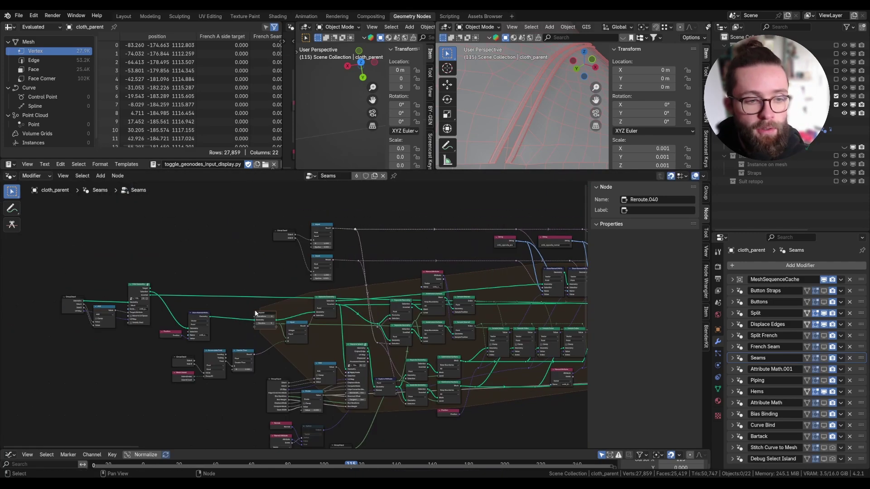
- Select the Filter Geometry node and trace its long output link across the Seams node tree
scroll(152, 301, "up", 3)
left_click(147, 293)
scroll(148, 294, "down", 8)
middle_click_drag(335, 301, 152, 307)
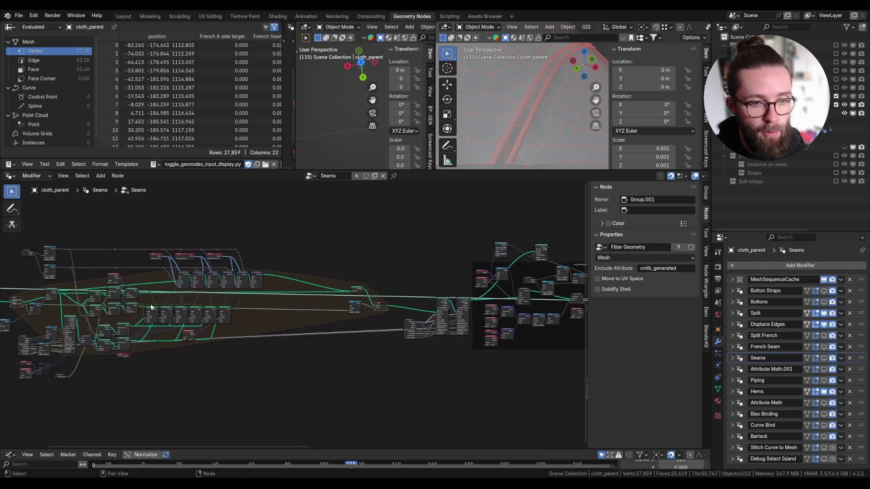
scroll(202, 297, "down", 3)
scroll(202, 296, "down", 5)
mouse_move(235, 293)
middle_mouse_down()
mouse_move(282, 297)
mouse_move(237, 296)
middle_mouse_up()
scroll(120, 297, "down", 2)
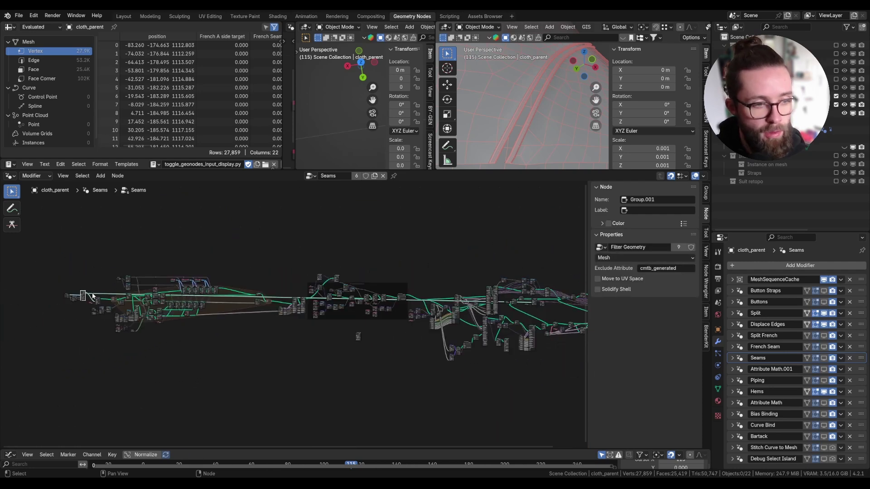
scroll(95, 294, "up", 2)
scroll(181, 305, "up", 4)
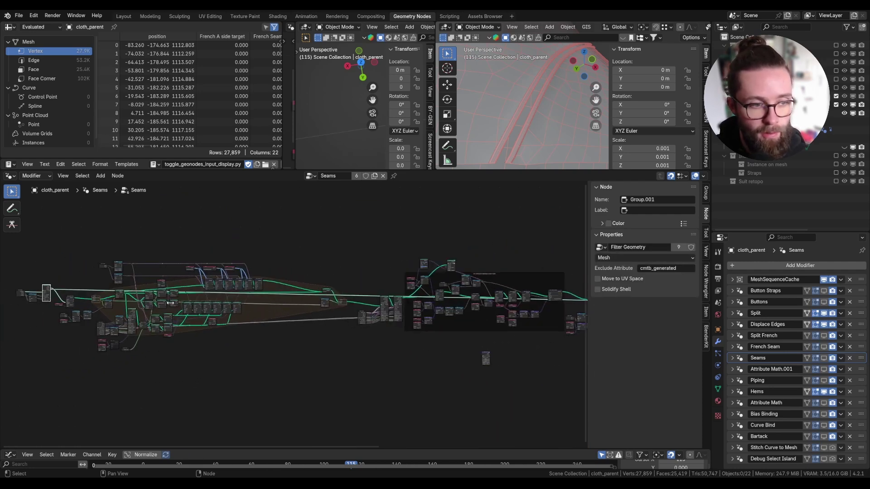
- Insert a Reroute on the Filter Geometry node's long output link and place it below the first node cluster
scroll(81, 290, "up", 10)
middle_click_drag(81, 290, 177, 216)
scroll(183, 249, "down", 2)
key("g")
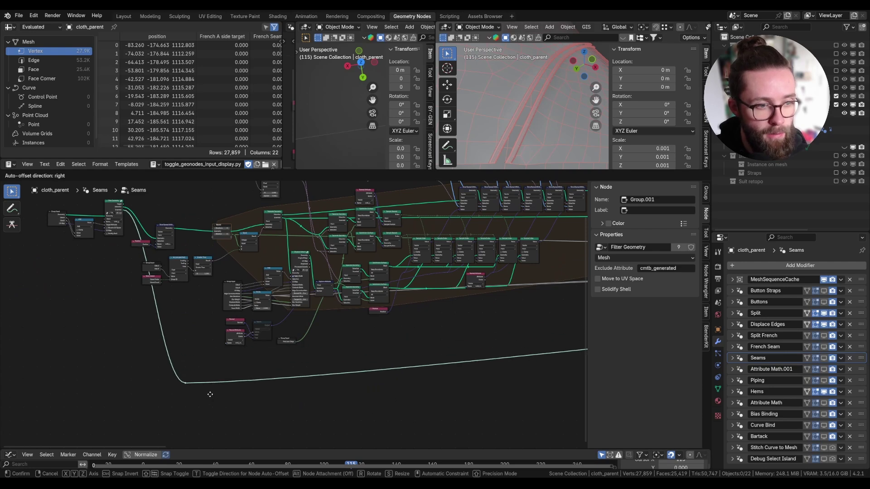
left_click(197, 374)
- Place another Reroute farther along the Filter Geometry link so it runs beneath the repeat zone and past the dark frame
middle_click_drag(311, 361, 175, 356)
scroll(175, 356, "down", 3)
middle_click_drag(282, 354, 170, 361)
scroll(171, 361, "down", 3)
right_click_drag(207, 336, 221, 372, "shift")
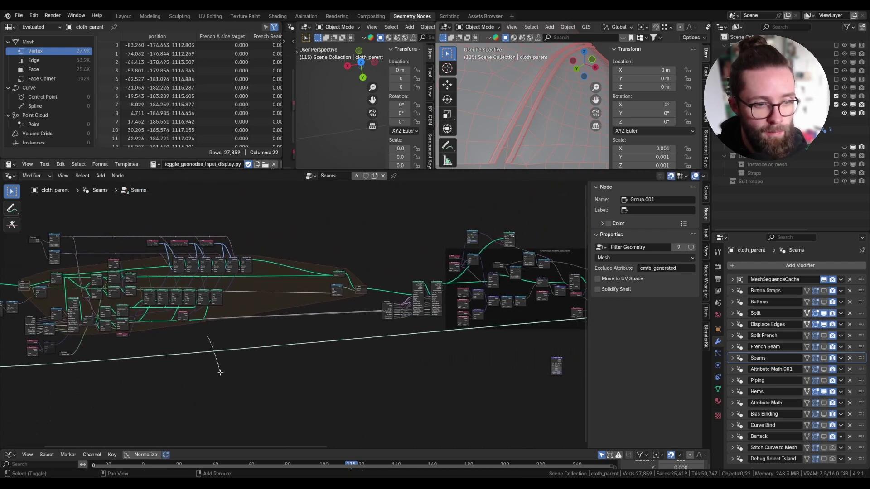
middle_click_drag(283, 364, 200, 356)
scroll(200, 355, "down", 5)
key("g")
left_click(501, 377)
middle_click_drag(421, 373, 300, 370)
scroll(300, 369, "down", 6)
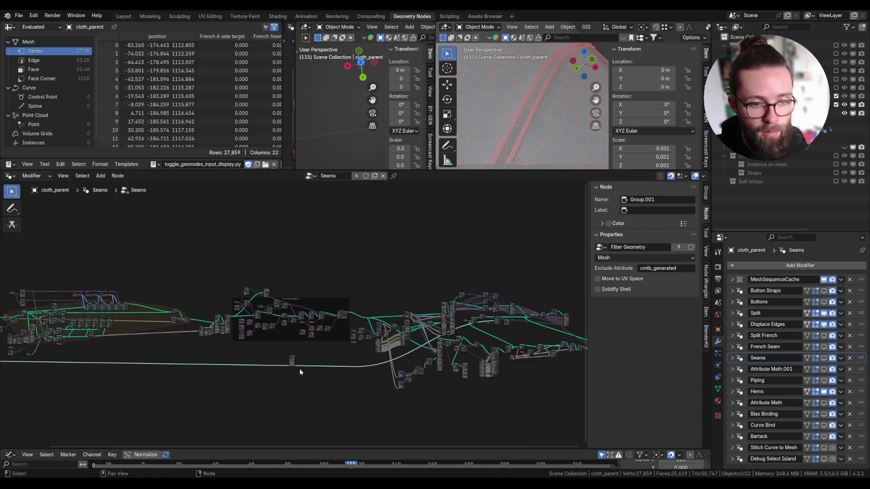
key("g")
left_click(348, 376)
- Label the Reroute after the Side A Equal node "a side selection"
middle_click_drag(119, 355, 358, 393)
scroll(358, 392, "up", 10)
middle_click_drag(245, 195, 217, 248)
scroll(217, 247, "up", 9)
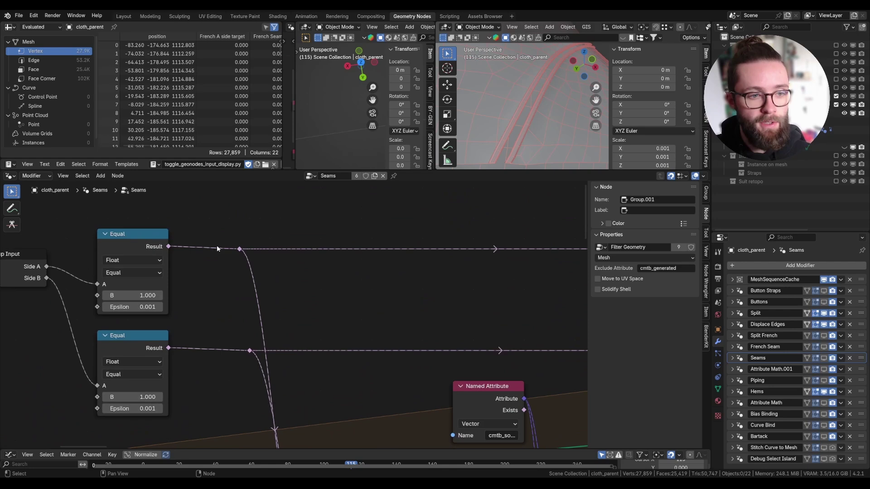
scroll(240, 252, "down", 2)
left_click(240, 251)
scroll(254, 253, "down", 4)
middle_click_drag(505, 262, 333, 286)
scroll(224, 285, "down", 3)
scroll(168, 281, "up", 4)
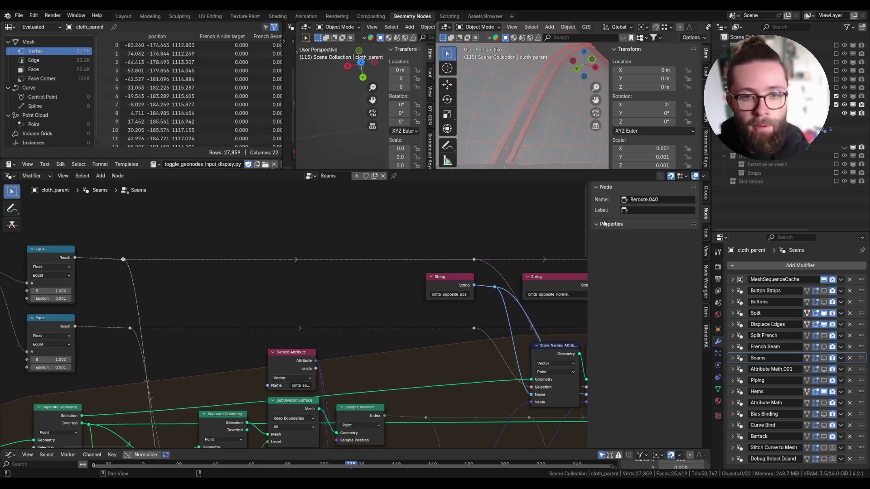
middle_click_drag(127, 278, 421, 316)
scroll(411, 315, "up", 4)
left_click(643, 211)
type("a side selection")
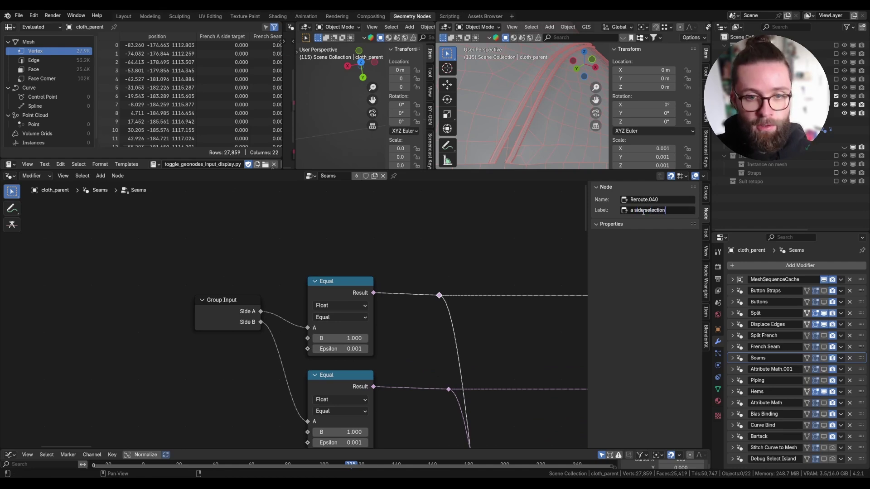
key("Return")
- Label the Reroute after the Side B Equal node "b side selection"
left_click(448, 390)
left_click(660, 214)
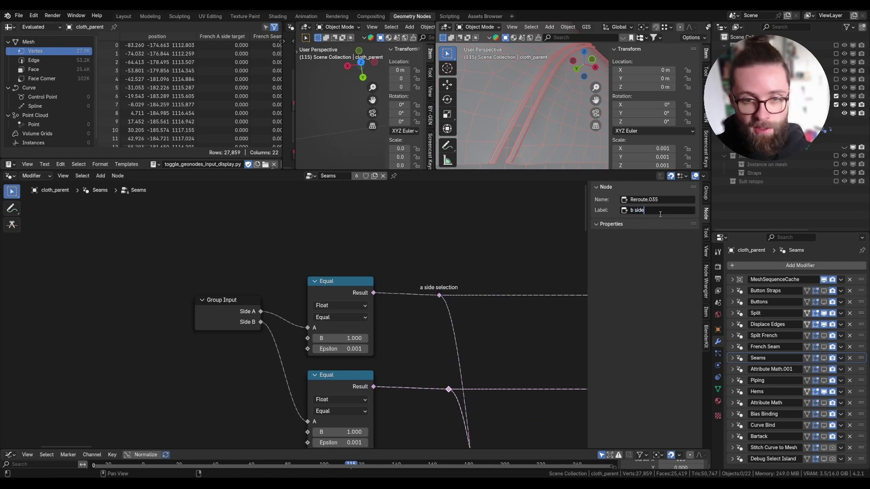
type("b side selection")
key("Return")
- Check the labels on the downstream Reroutes around the String nodes
scroll(447, 392, "down", 4)
middle_click_drag(447, 392, 280, 314)
left_click_drag(280, 314, 269, 313)
middle_click_drag(491, 296, 104, 302)
scroll(343, 253, "up", 3)
left_click(343, 252)
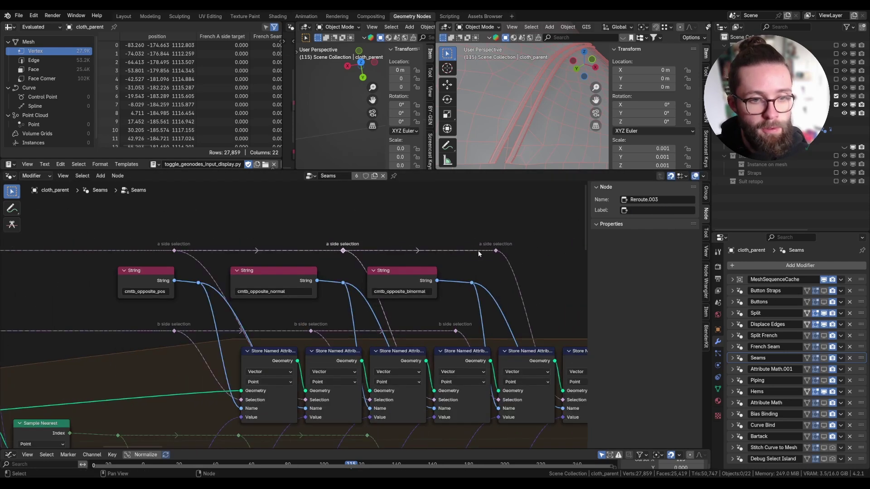
- Examine the a side and b side selection Reroutes and the Store Named Attribute chain they feed
left_click(495, 253)
left_click(456, 332)
scroll(453, 328, "down", 3)
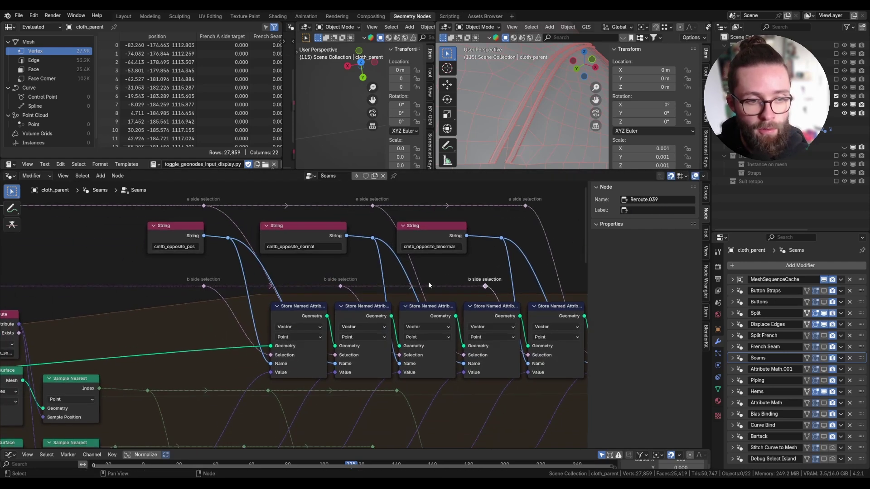
middle_click_drag(267, 292, 267, 267)
scroll(229, 285, "down", 2)
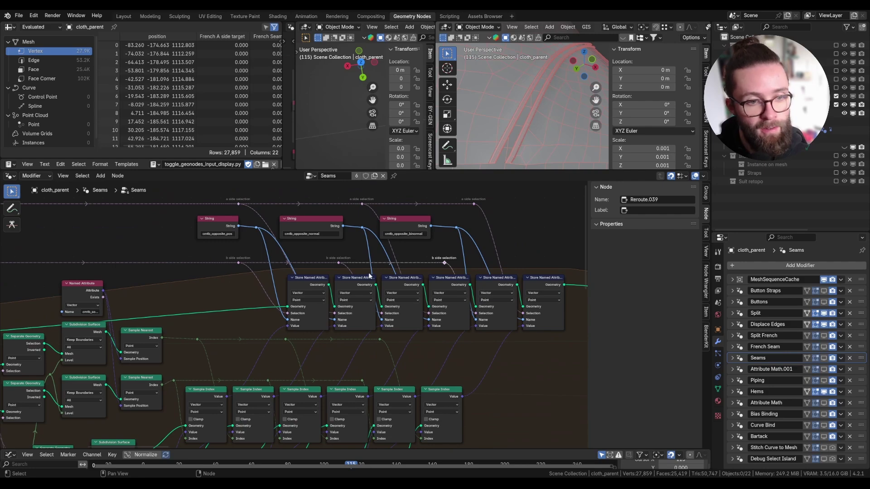
left_click(368, 277)
scroll(361, 272, "up", 3)
middle_click_drag(359, 269, 338, 275)
middle_click_drag(285, 275, 287, 295)
scroll(285, 295, "down", 3)
- Label the Reroute after the upper Sample Nearest node "a side index"
middle_click_drag(210, 363, 280, 305)
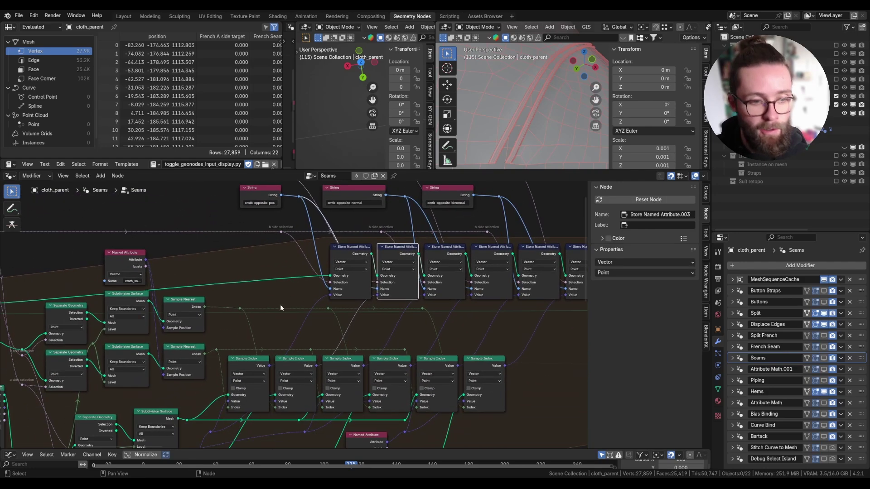
scroll(243, 335, "up", 2)
scroll(213, 341, "down", 2)
left_click(292, 323)
left_click(657, 211)
type("a side index")
key("Return")
- Label the Reroute after the lower Sample Nearest node "b side index"
scroll(268, 356, "up", 2)
left_click(263, 370)
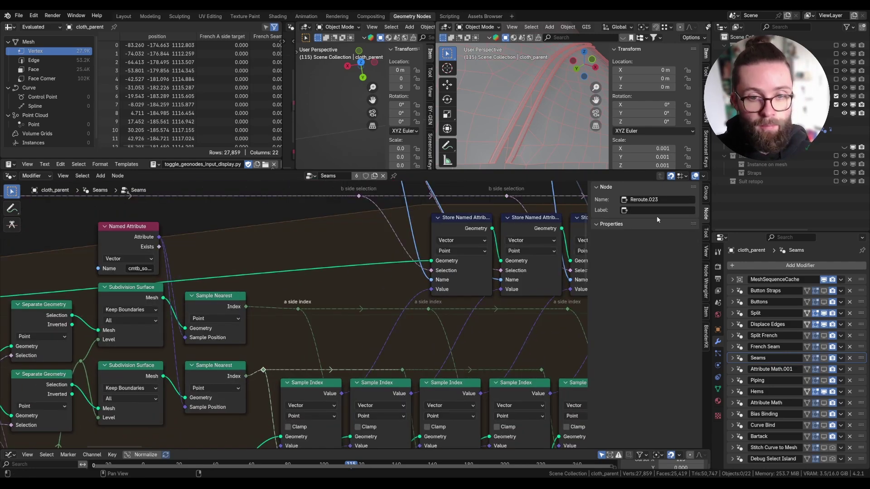
left_click(658, 211)
type("b side index")
key("Return")
- Shift the attribute node cluster after the two green group nodes slightly to the right and enclose it in a frame
middle_click_drag(378, 318, 294, 311)
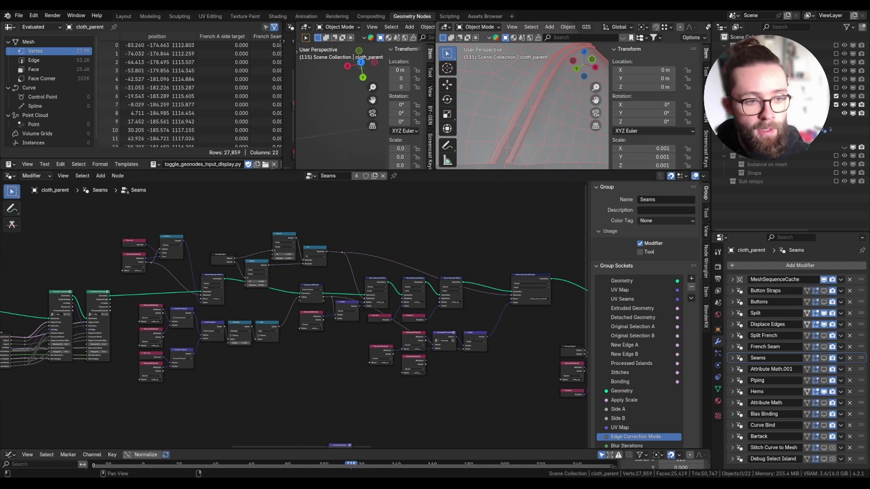
middle_click_drag(160, 257, 160, 257)
scroll(145, 249, "down", 1)
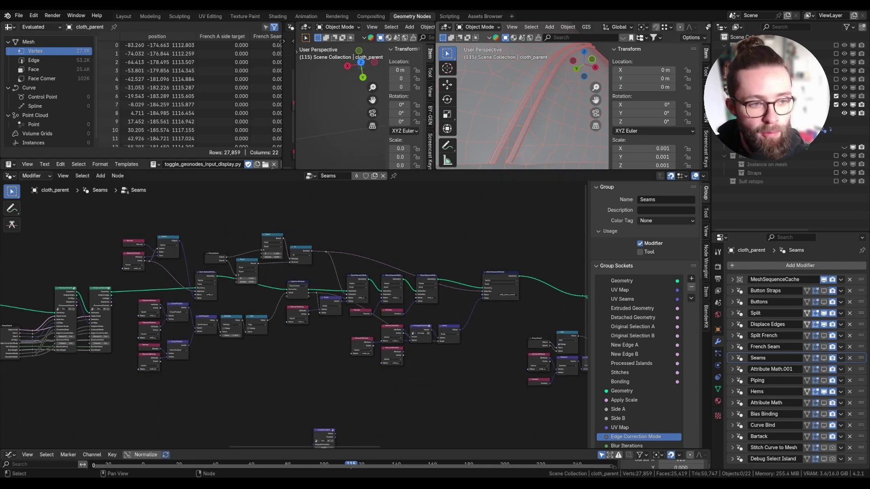
left_click_drag(131, 221, 501, 386)
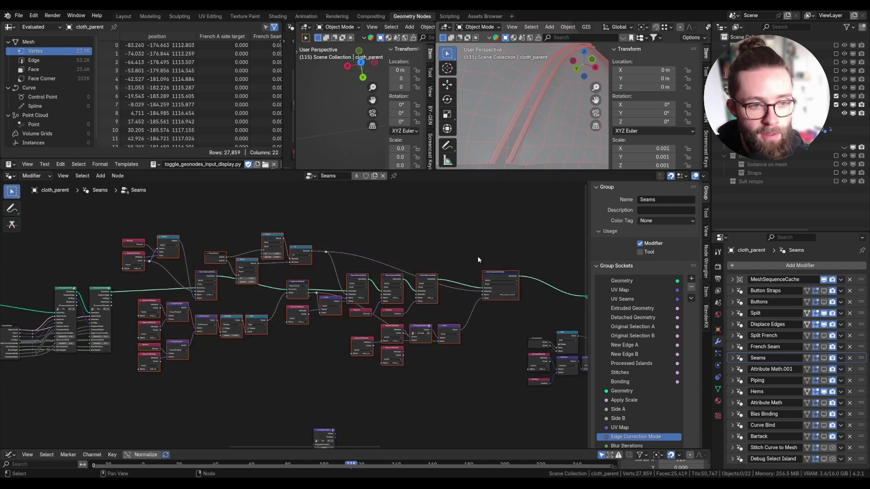
key("g")
left_click(503, 278)
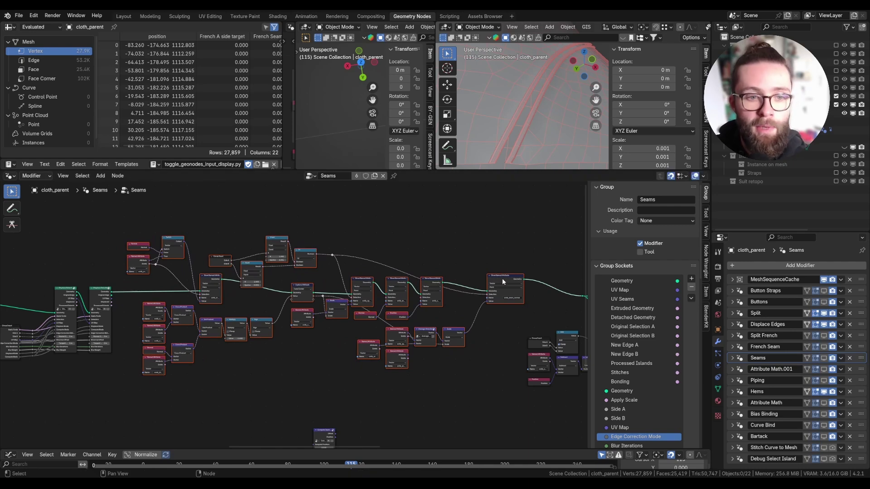
scroll(253, 295, "down", 7)
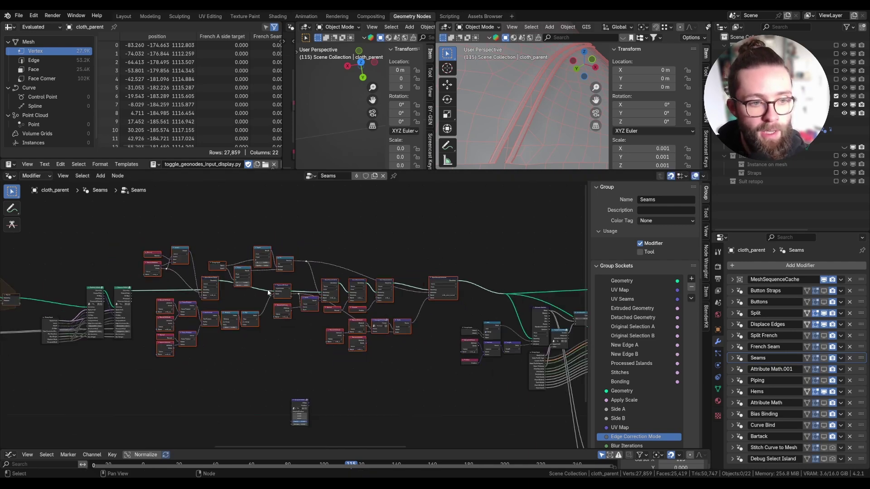
scroll(268, 297, "up", 7)
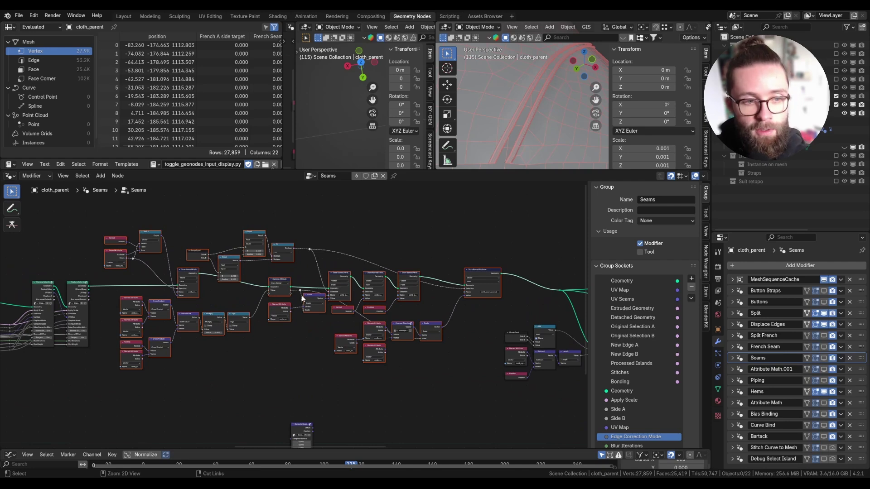
key("ctrl+j")
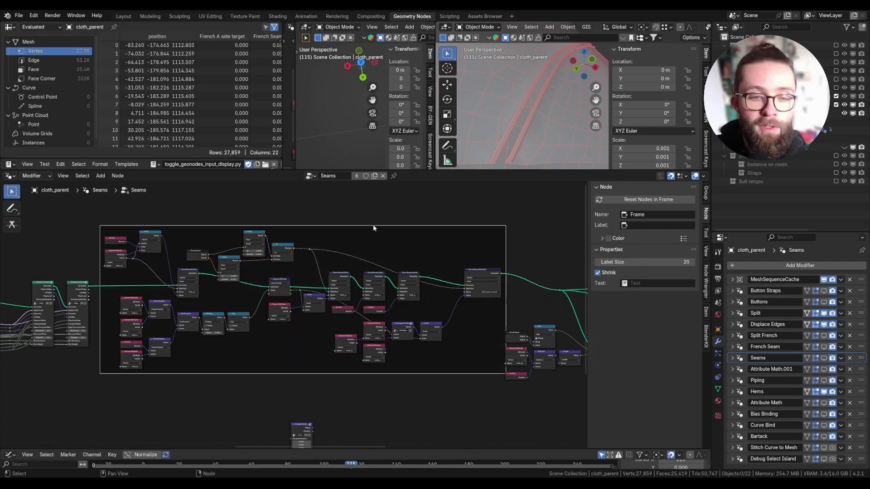
- Label the new frame around the attribute nodes "COMPUTE SEAMS ATTRIBUTES"
scroll(203, 271, "up", 1)
scroll(401, 226, "down", 4)
left_click_drag(372, 218, 350, 263)
left_click(383, 212)
scroll(383, 212, "down", 3)
scroll(319, 348, "down", 5)
scroll(352, 263, "up", 5)
left_click(660, 226)
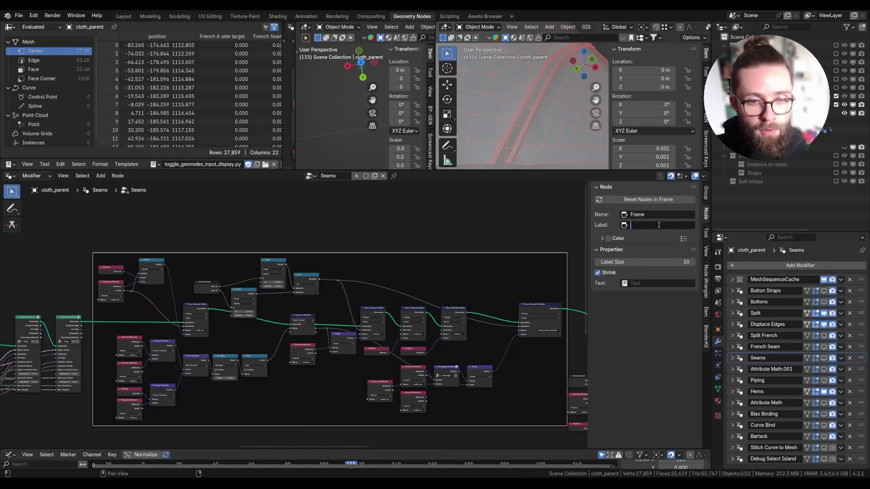
type("L")
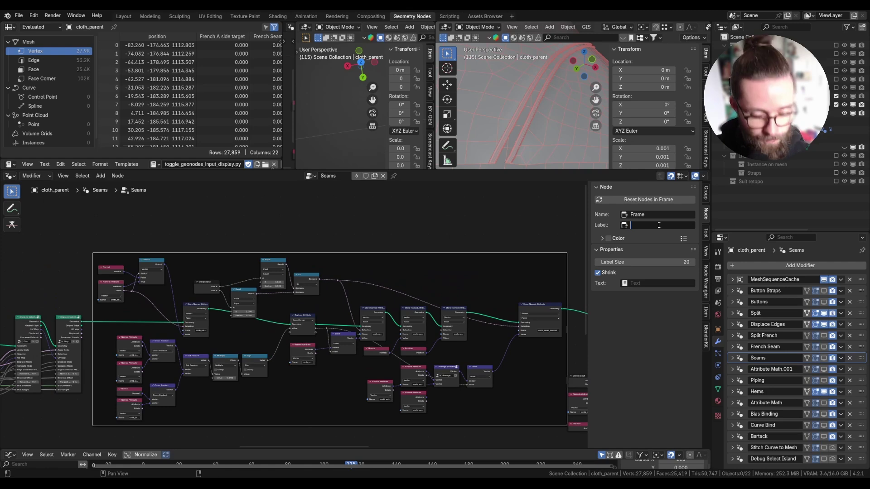
type("COMPUTE")
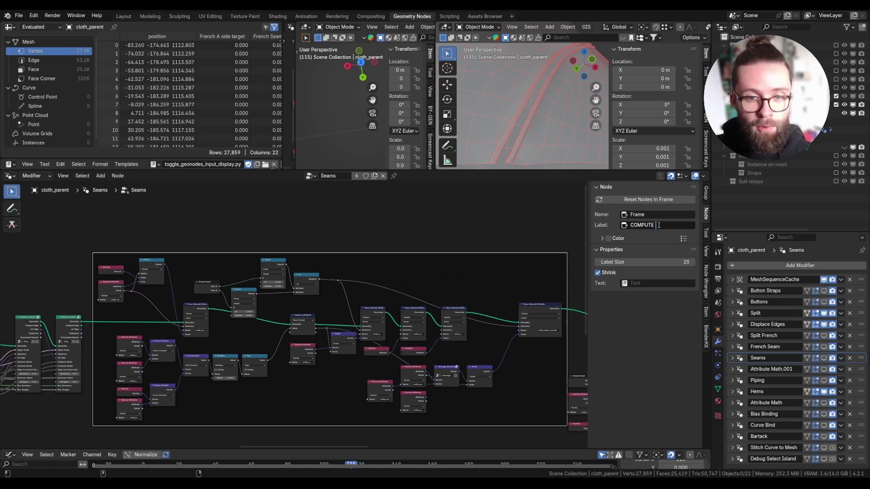
type(" SEAMS ATTRIBUTES")
key("Return")
middle_click_drag(393, 218, 390, 210)
scroll(390, 210, "down", 1)
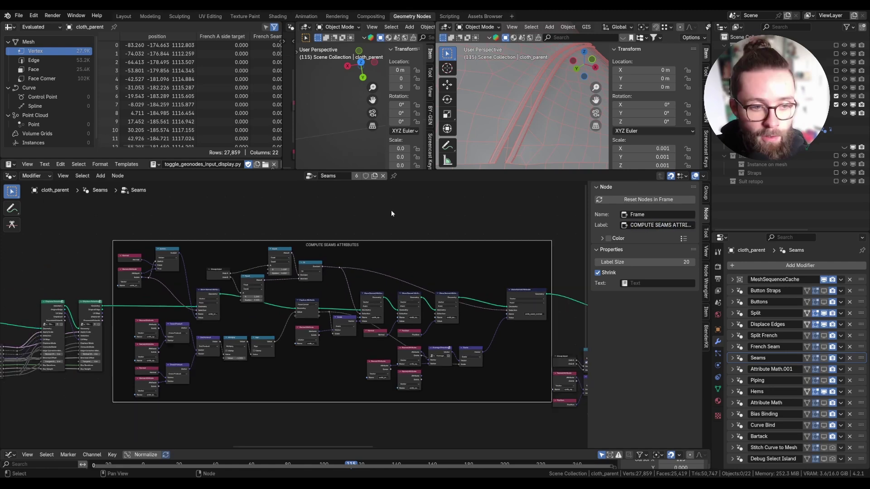
- Enclose the Capture Attribute node, the three Store Named Attribute nodes and the input nodes below them in a nested frame
left_click(391, 210)
left_click_drag(453, 395, 305, 294)
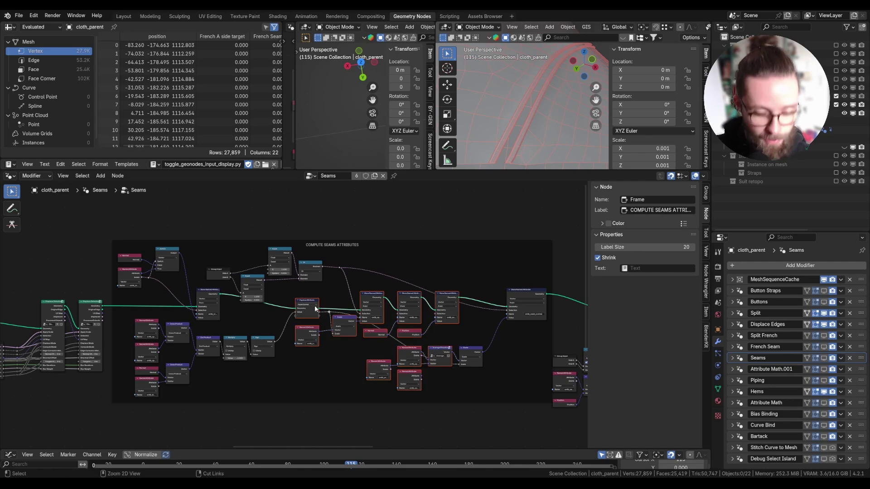
key("ctrl+j")
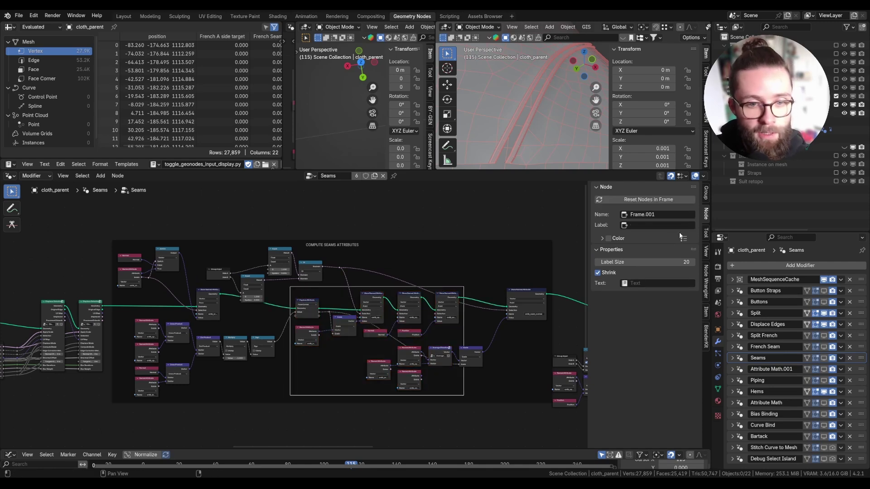
- Give the nested frame a custom red color with hue about 0.038, saturation 1.000 and value 0.608
left_click(608, 238)
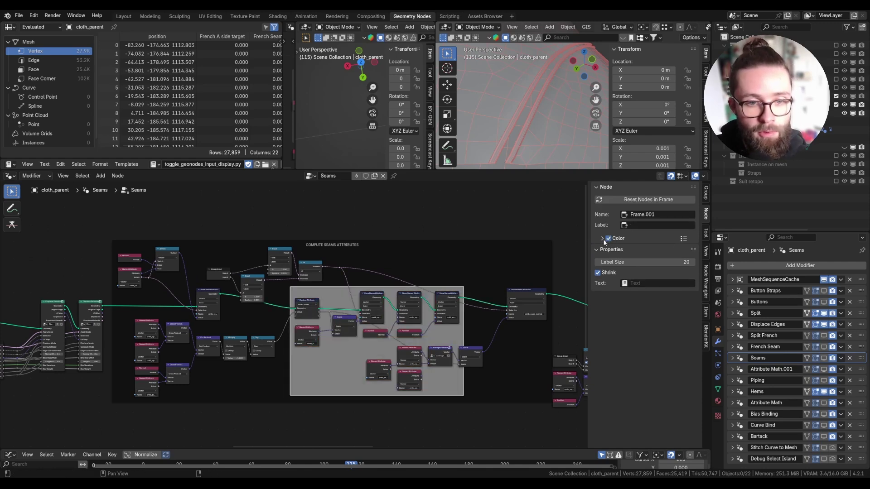
left_click(600, 239)
left_click(651, 253)
left_click_drag(638, 192, 641, 202)
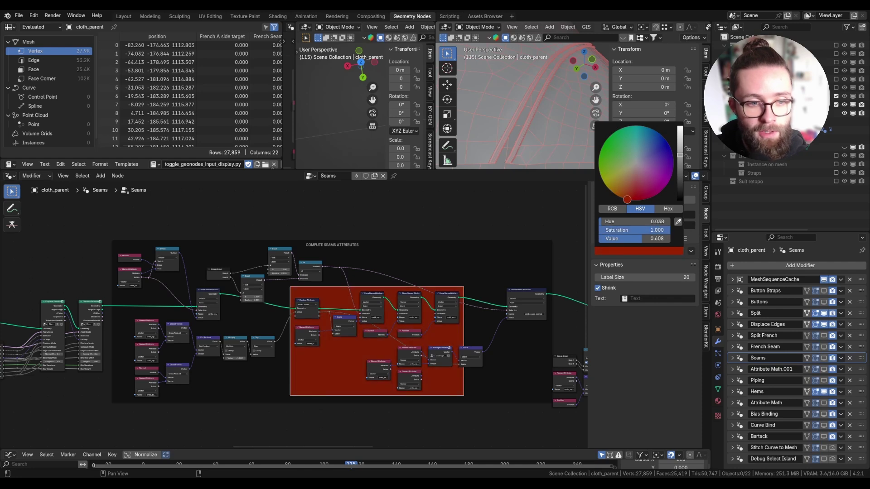
left_click(438, 238)
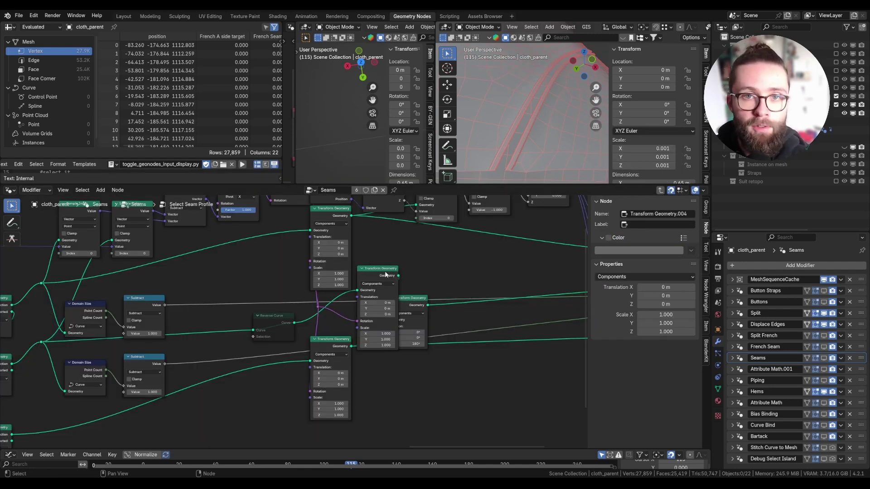
- In the Select Seam Profile group, move the uppermost Transform Geometry node right and hide its unused sockets
middle_click_drag(377, 276, 380, 276)
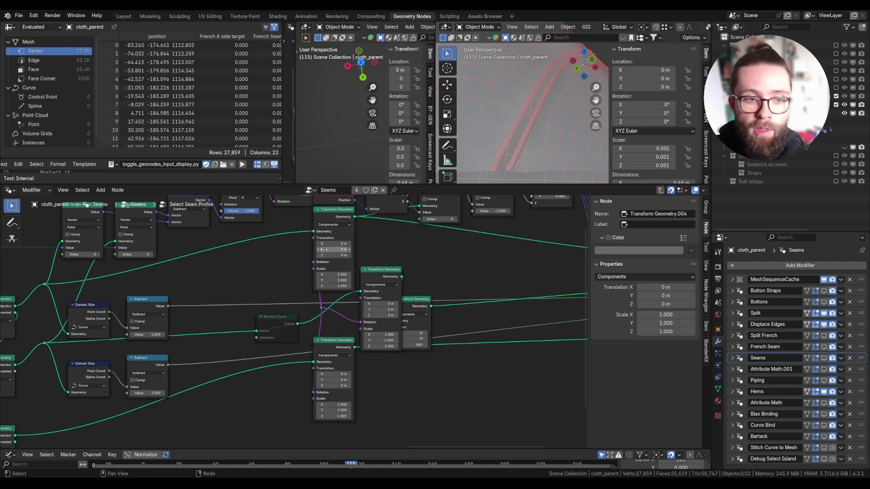
left_click(332, 341)
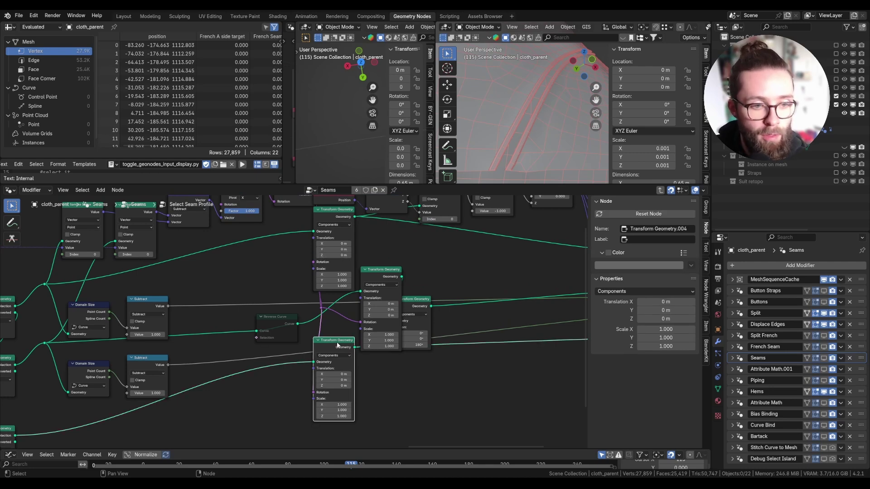
left_click(381, 270)
left_click(333, 216)
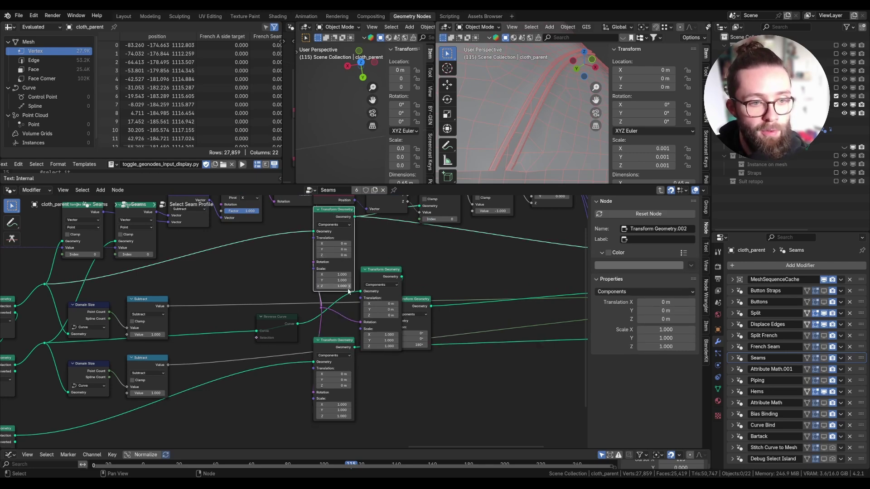
scroll(347, 300, "up", 2)
left_click_drag(389, 231, 441, 228)
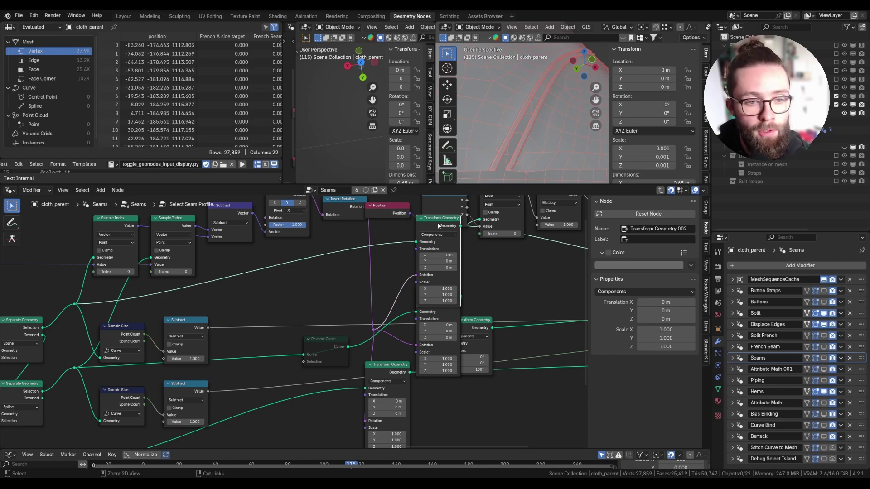
key("ctrl+h")
- Hide the unused sockets of the middle and lower Transform Geometry nodes and stack both in one column beside the Reverse Curve node
left_click(433, 295)
key("ctrl+h")
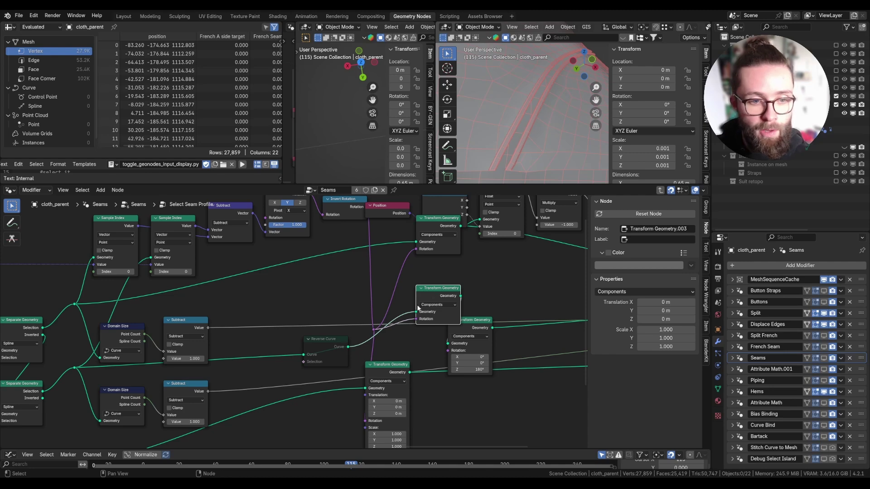
left_click(390, 374)
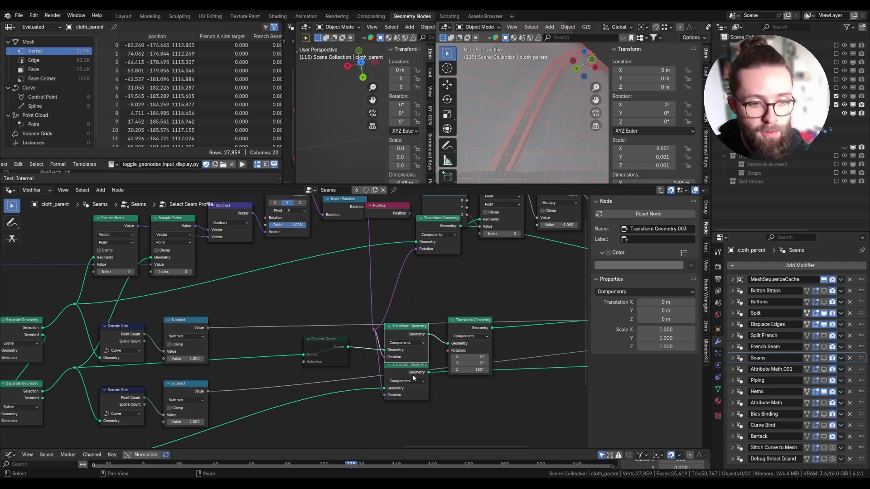
left_click_drag(413, 376, 411, 385)
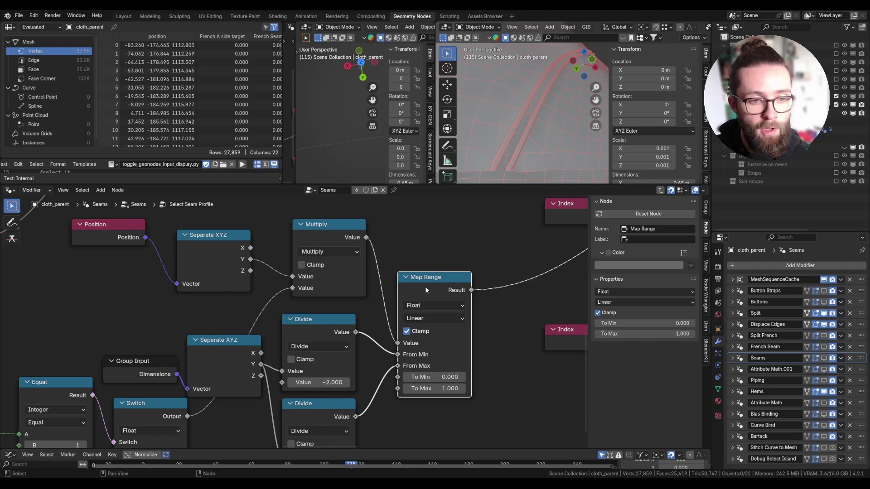
- Hide, show and again hide the Map Range node's unconnected To Min and To Max sockets
key("ctrl+h")
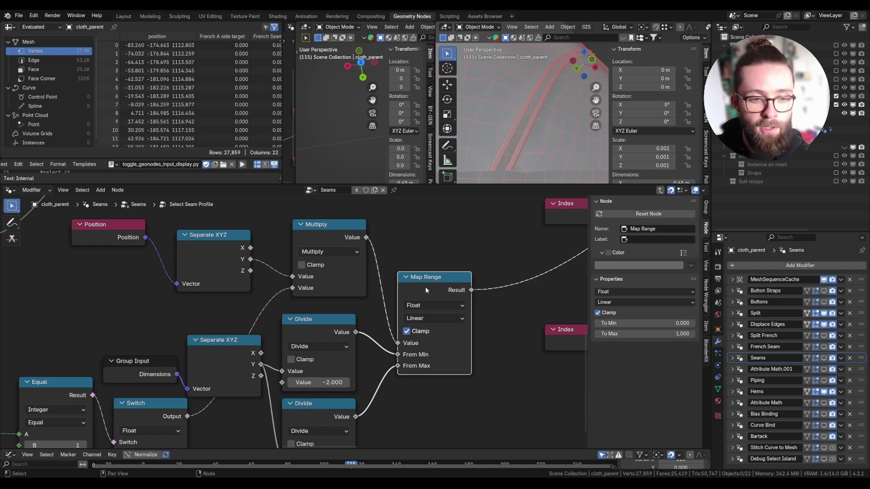
scroll(425, 286, "down", 3)
scroll(490, 335, "down", 4)
middle_click_drag(373, 331, 447, 343)
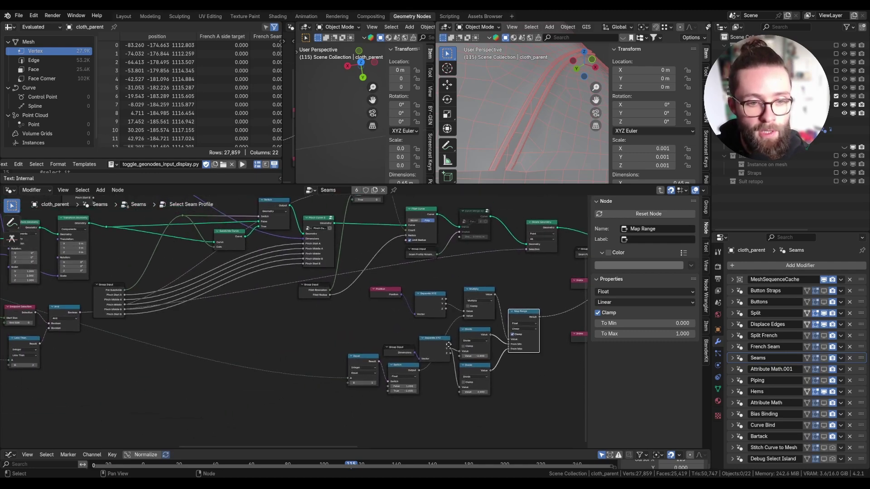
scroll(522, 351, "up", 4)
scroll(531, 334, "up", 4)
key("ctrl+h")
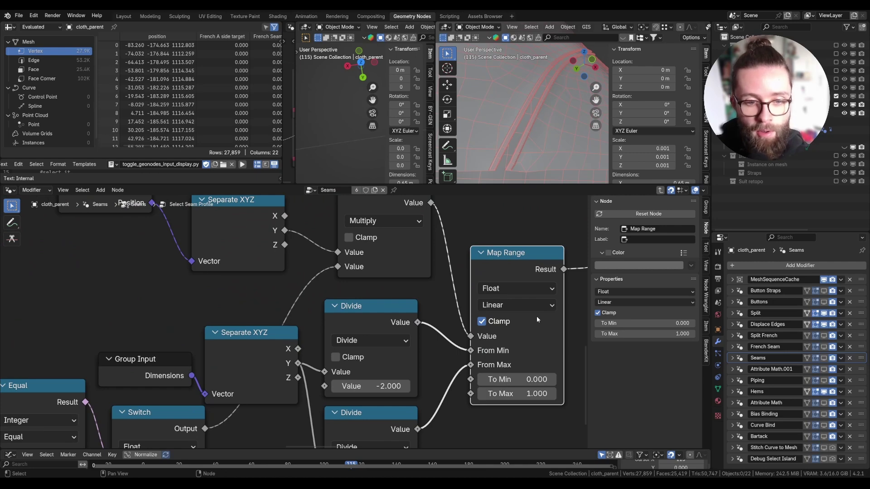
key("ctrl+h")
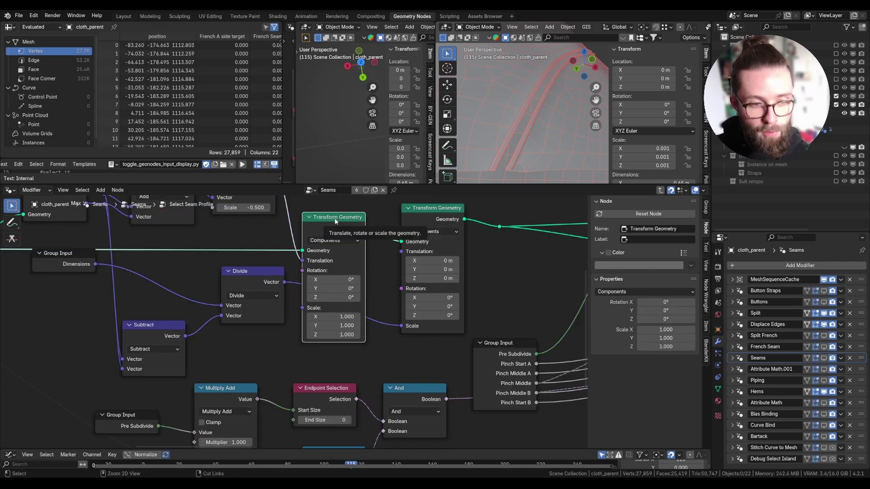
- Hide the unused sockets of the two chained Transform Geometry nodes beside the Divide vector node
key("ctrl+h")
left_click(421, 217)
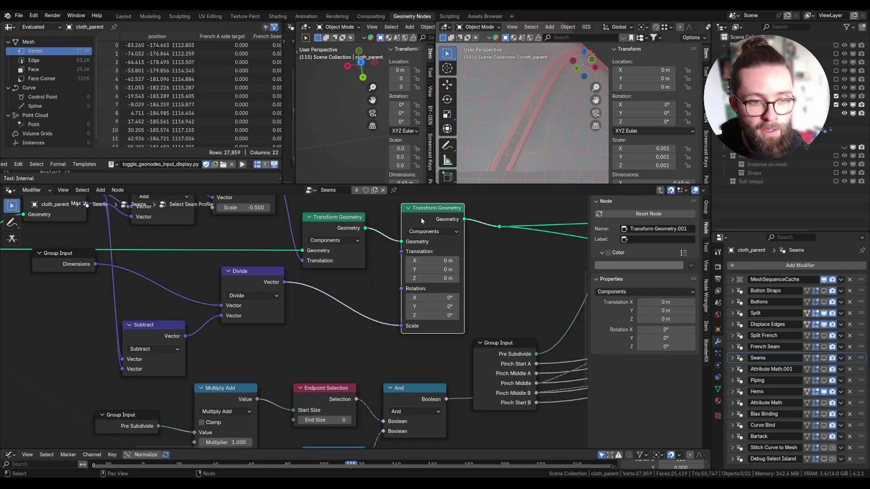
key("ctrl+h")
- Hide the unused Value sockets of the two Subtract nodes beside the Domain Size nodes
scroll(408, 247, "down", 2)
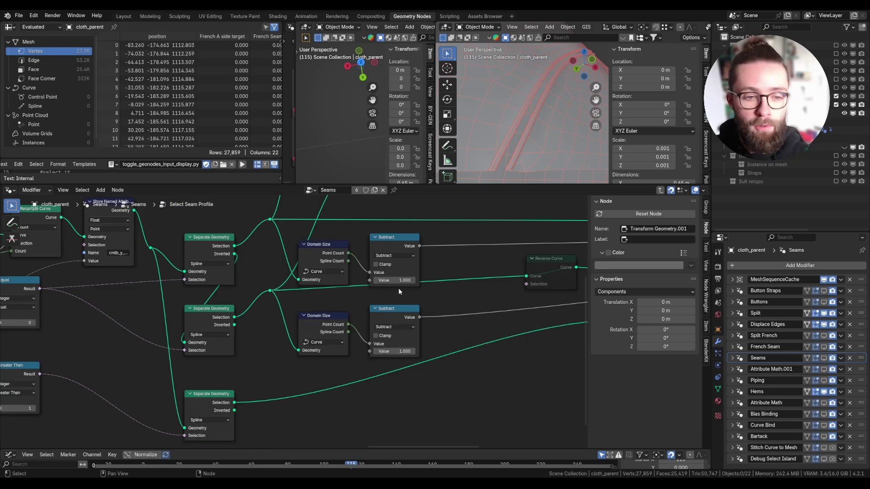
scroll(408, 276, "up", 5)
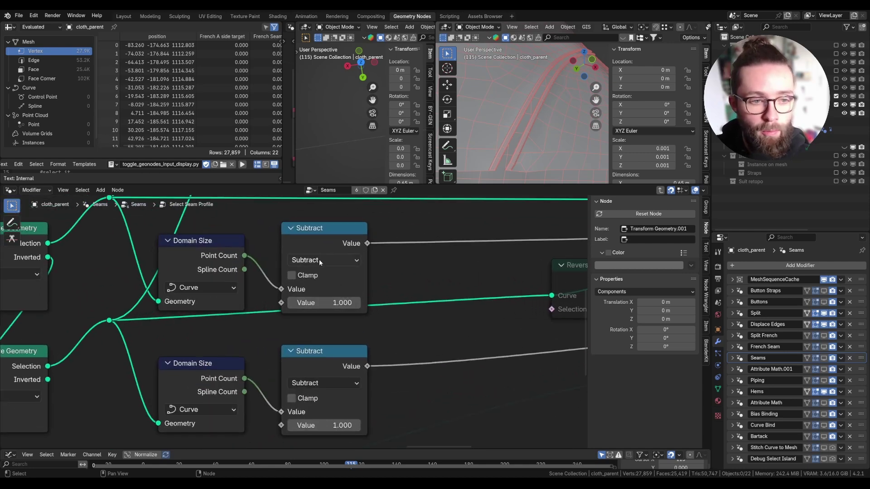
left_click(320, 261)
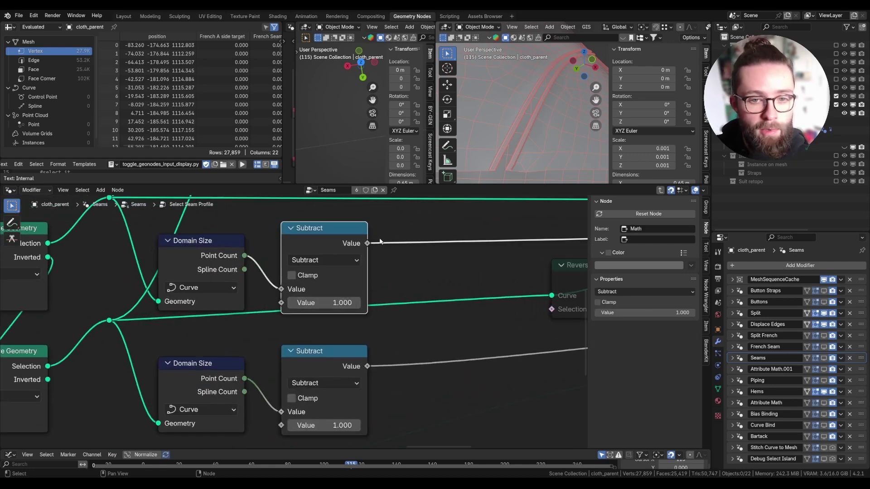
scroll(327, 240, "down", 1)
left_click(331, 335)
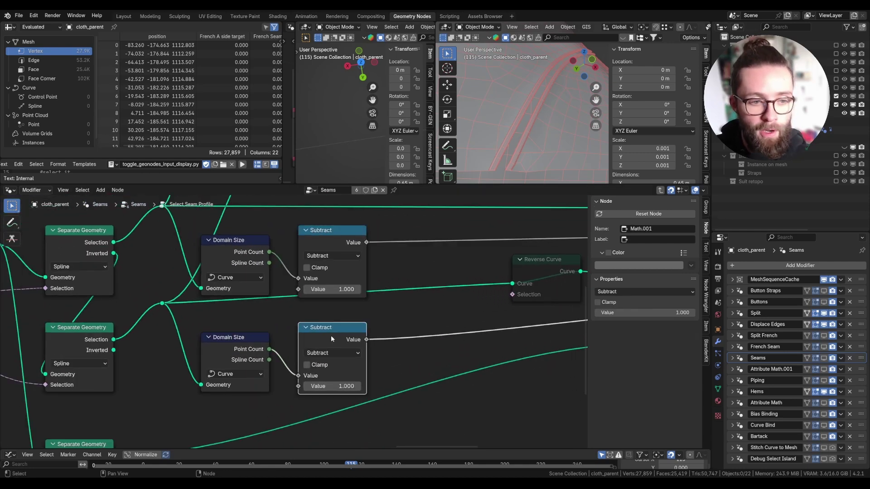
left_click(336, 233)
left_click(332, 336)
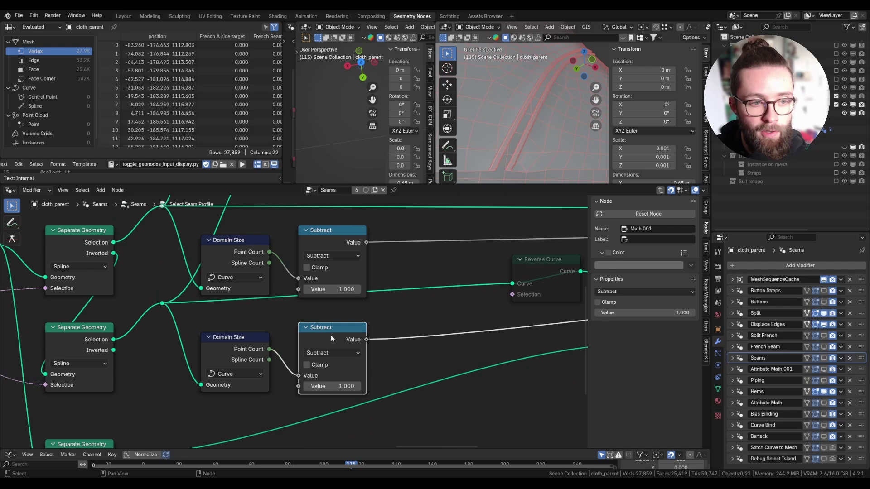
left_click(339, 233)
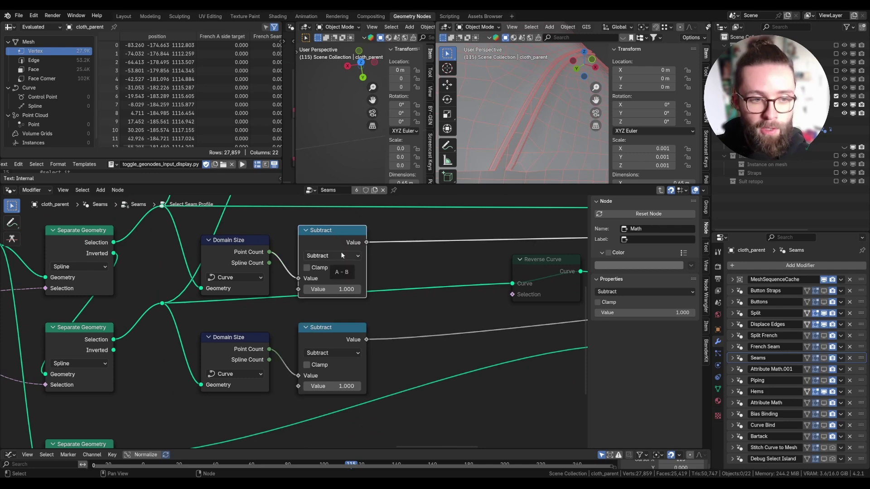
key("ctrl+h")
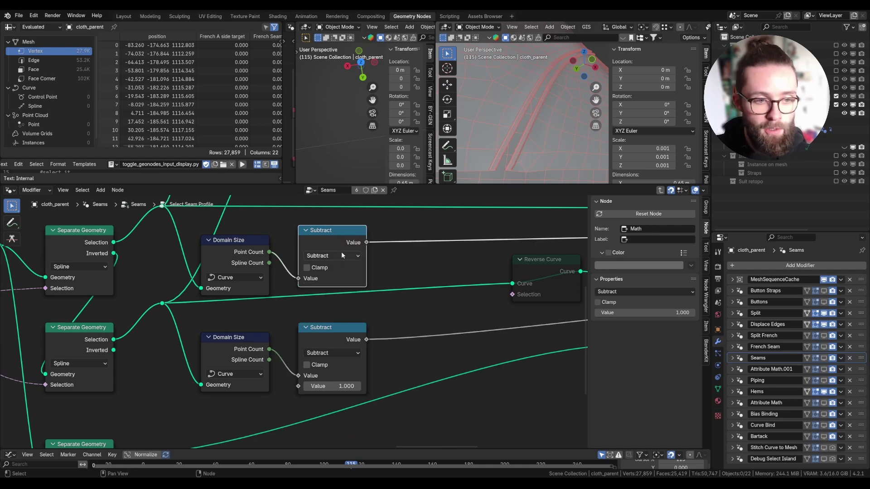
left_click(337, 330)
key("ctrl+h")
- Label both Subtract nodes "Subtract 1"
left_click(323, 238)
left_click(649, 239)
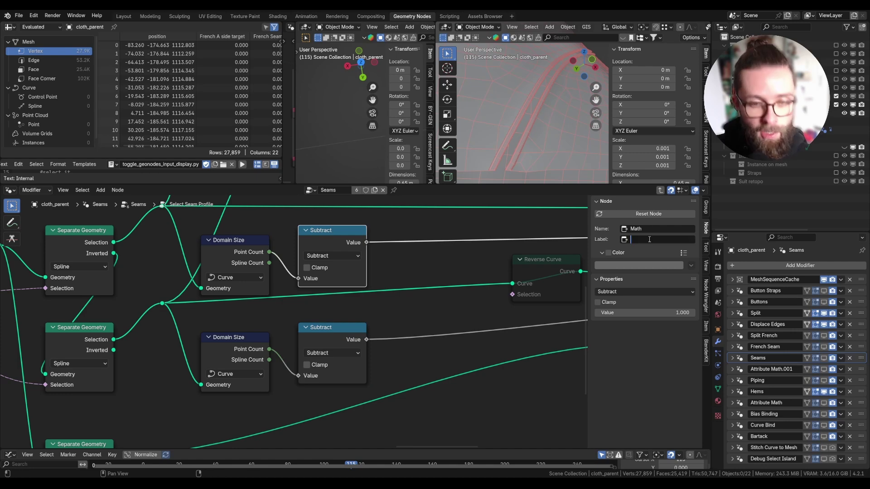
type("Subtract 1")
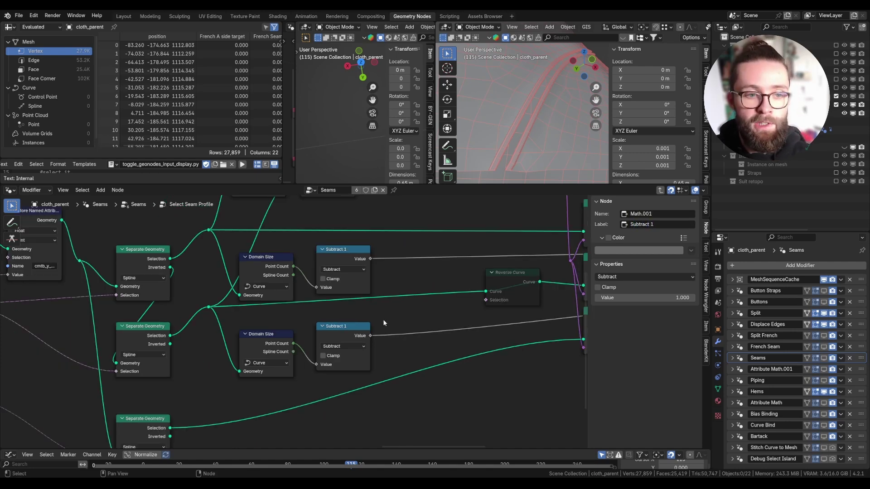
scroll(350, 331, "up", 1)
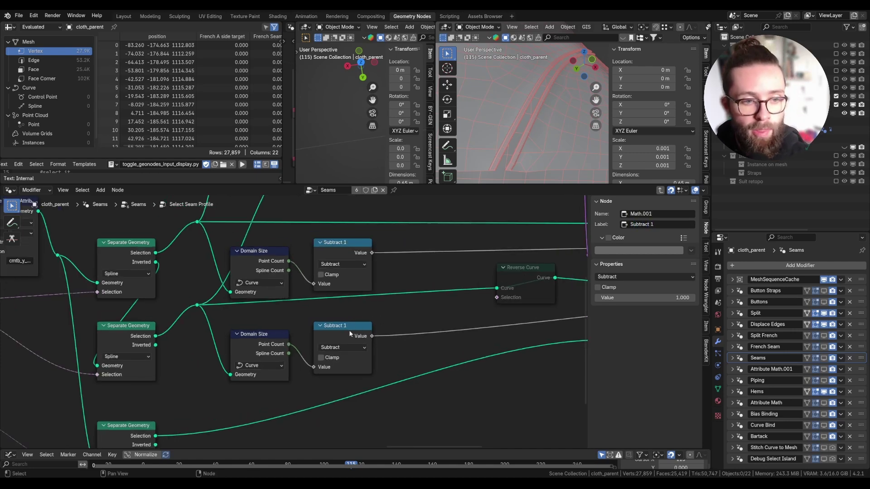
- Leave the Select Seam Profile group and select the full-length Group Input node beside the Subtract and Length nodes
scroll(349, 334, "down", 3)
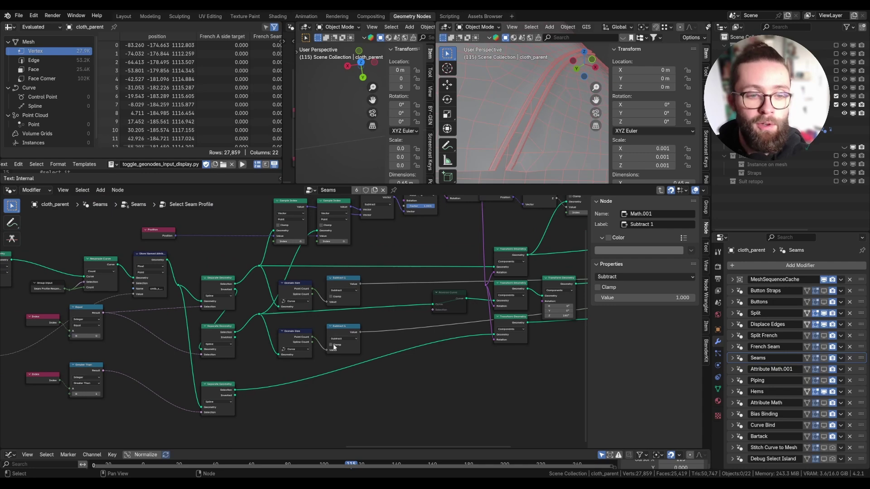
scroll(334, 347, "down", 4)
key("Tab")
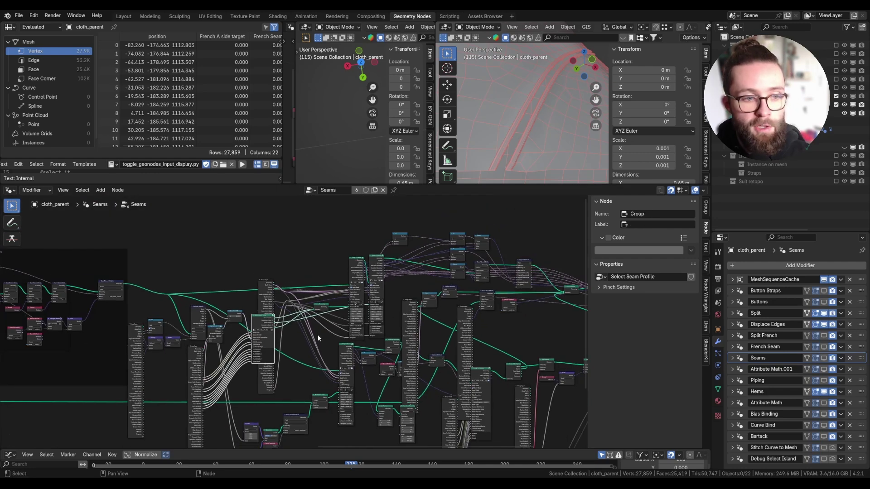
middle_click_drag(238, 333, 507, 297)
scroll(428, 318, "up", 4)
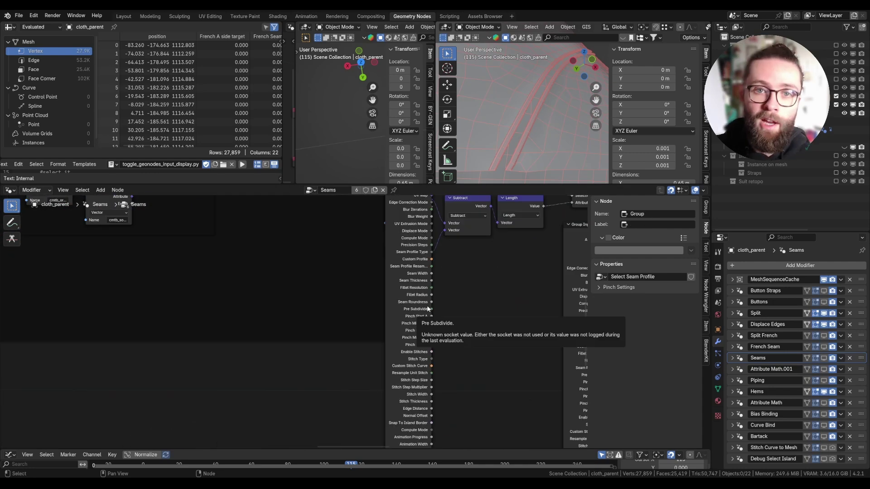
left_click(422, 305)
scroll(423, 302, "down", 4)
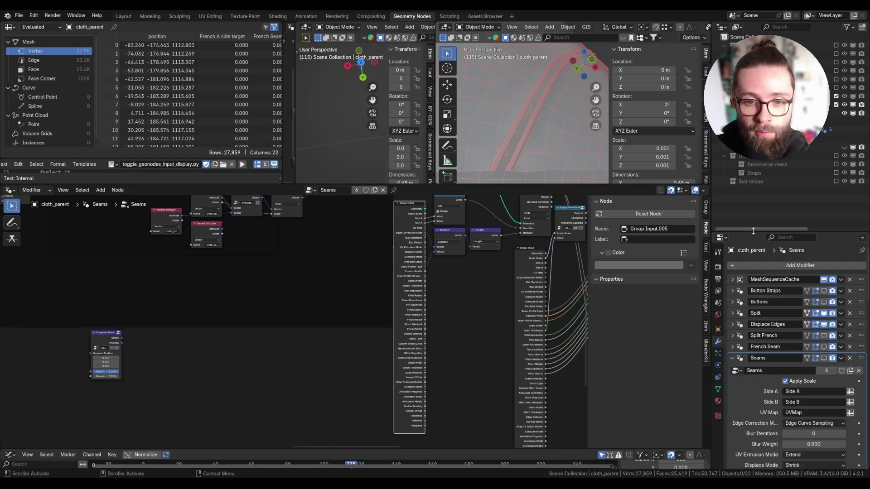
- Enlarge the modifier properties area and collapse the Seam, Pinch, Stitch and Bonding Settings of the Seams modifier
left_click_drag(743, 233, 744, 117)
left_click_drag(711, 244, 616, 244)
scroll(643, 247, "down", 7)
left_click(640, 246)
left_click(640, 256)
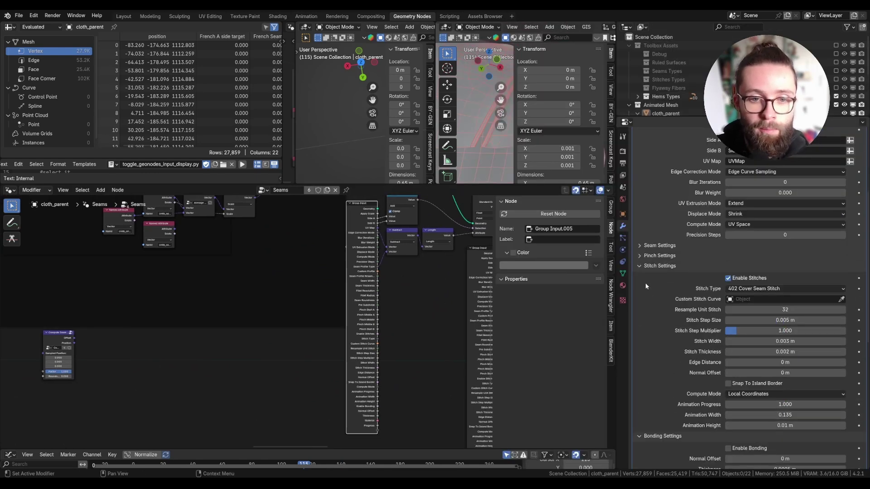
left_click(640, 266)
left_click(640, 276)
scroll(365, 290, "up", 2)
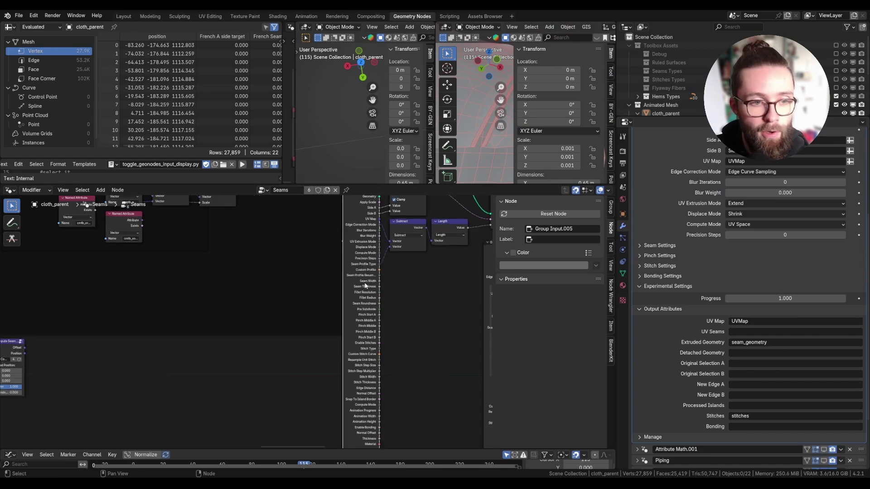
- Select one Group Input node and extend the selection to every Group Input node in the Seams tree
scroll(365, 297, "down", 3)
left_click_drag(358, 305, 353, 301)
scroll(353, 306, "down", 10)
scroll(350, 308, "down", 3)
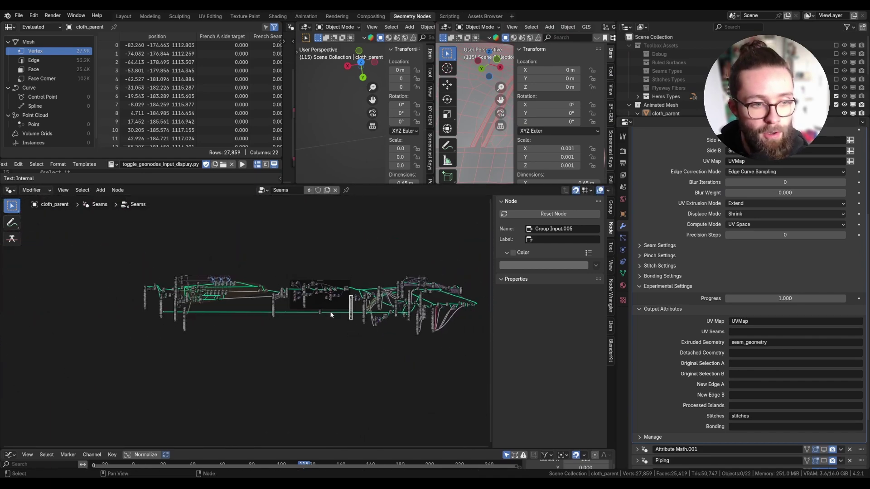
left_click(111, 309)
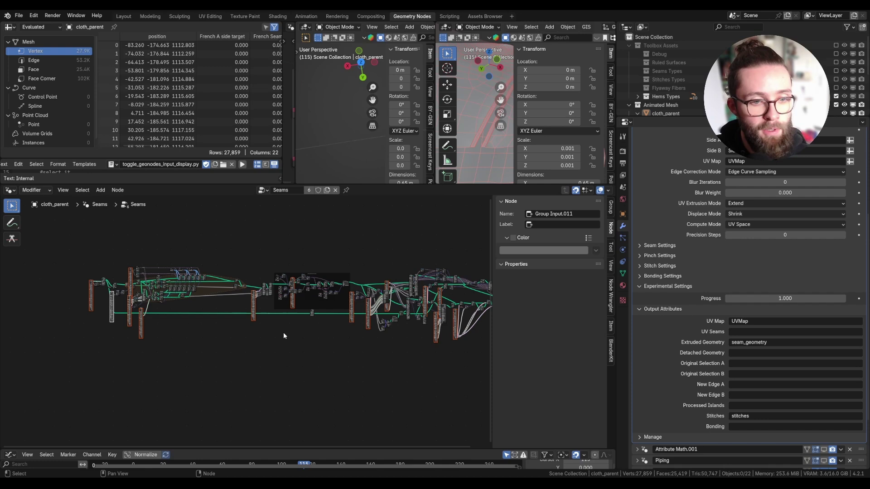
middle_click_drag(277, 335, 237, 343)
scroll(236, 344, "down", 2)
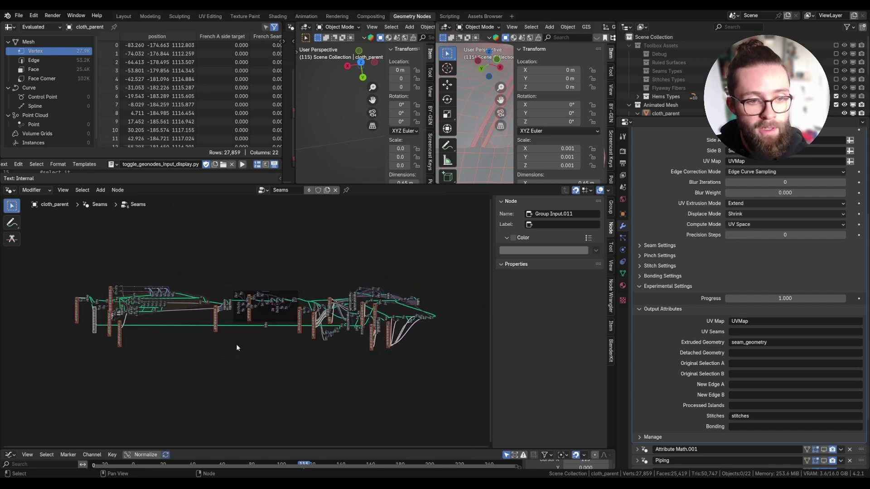
key("g")
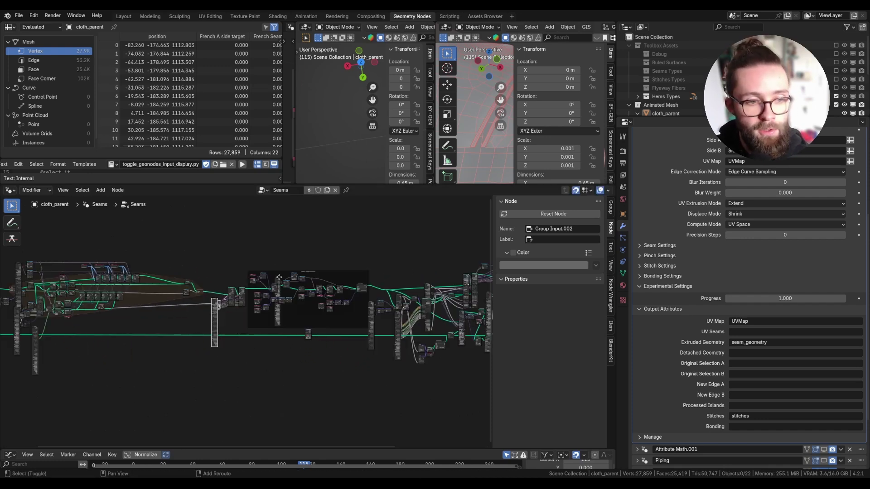
- Add three more Group Input nodes in and beyond the dark frame to the selection and hide their unused sockets
left_click(278, 281, "shift")
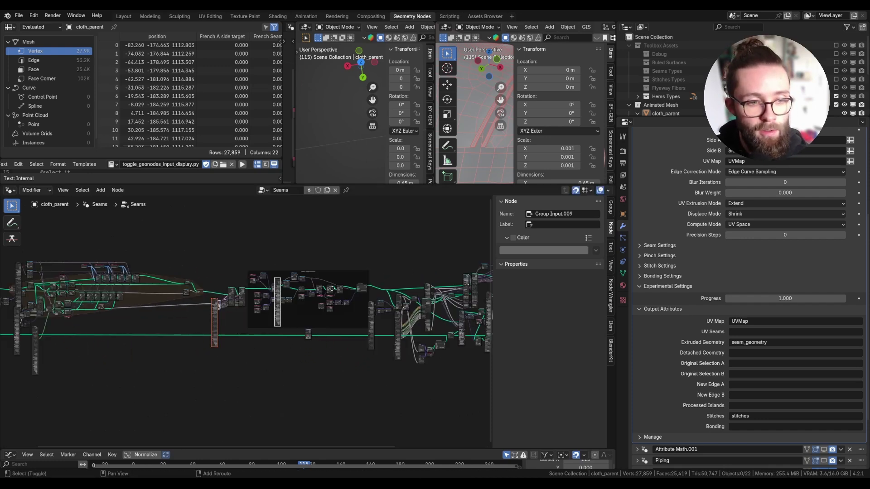
left_click(373, 311, "shift")
left_click(399, 321, "shift")
key("ctrl+h")
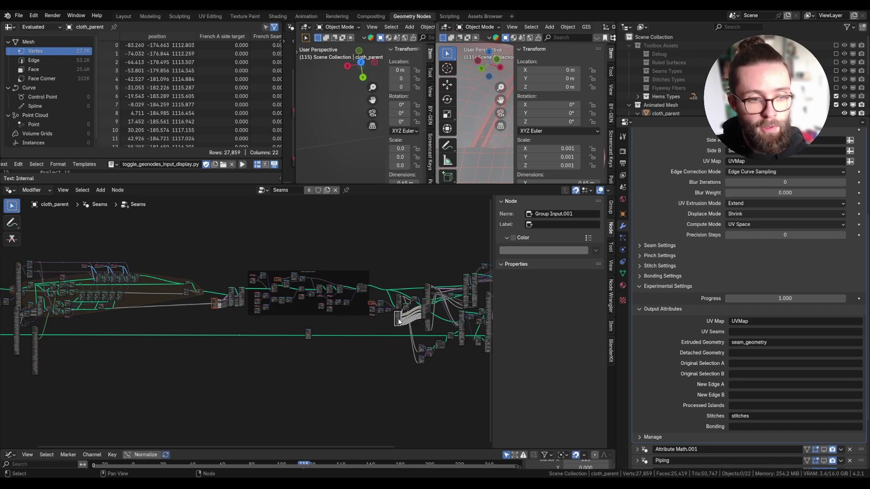
- Run the toggle_geonodes_input_display.py script to hide the unlinked outputs of all Group Input nodes in the tree
middle_click_drag(357, 323, 488, 318)
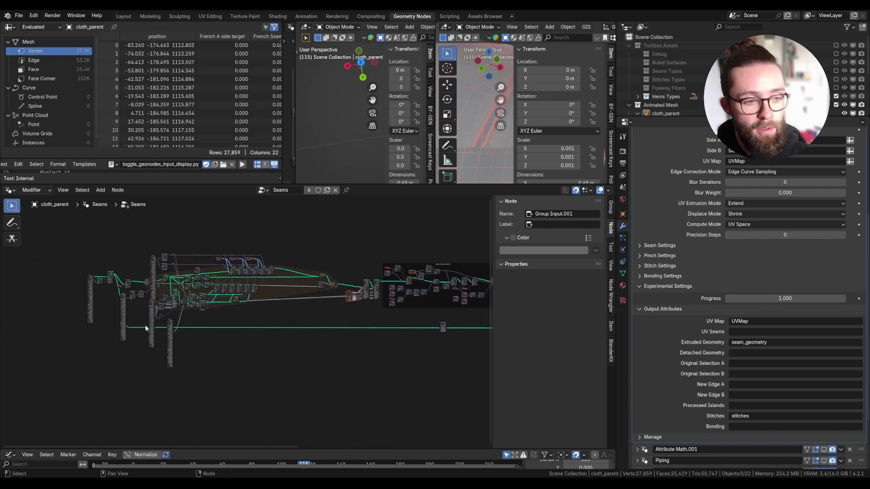
scroll(105, 321, "up", 12)
scroll(105, 319, "up", 2)
left_click(226, 285)
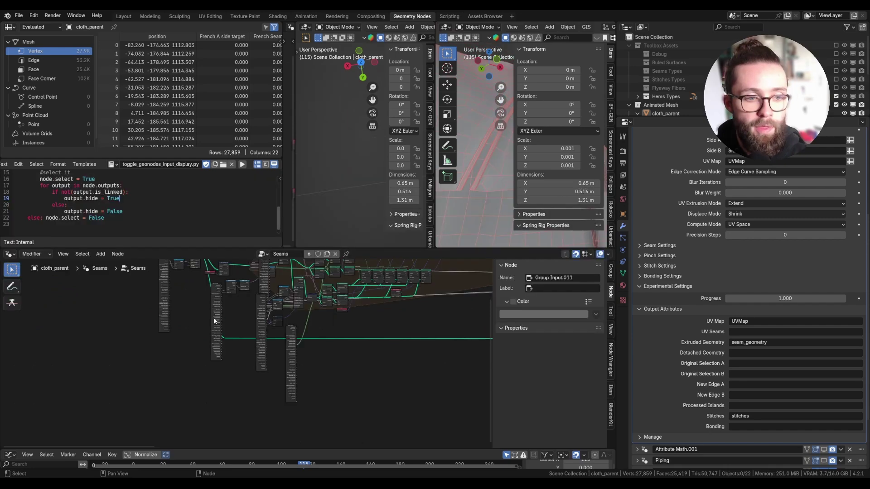
middle_click_drag(238, 319, 181, 365)
scroll(181, 365, "down", 4)
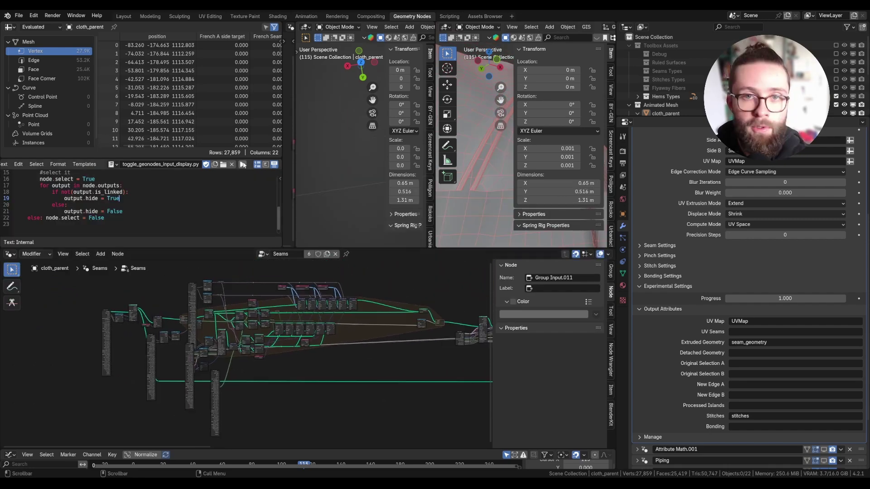
left_click(243, 165)
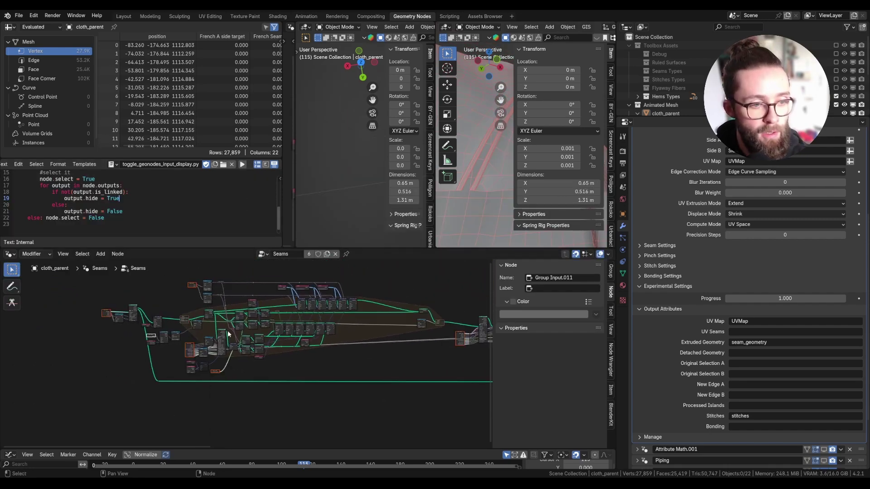
- Examine the shortened Group Input nodes across the Seams node tree
middle_click_drag(360, 374, 92, 365)
scroll(395, 347, "up", 3)
scroll(421, 354, "up", 3)
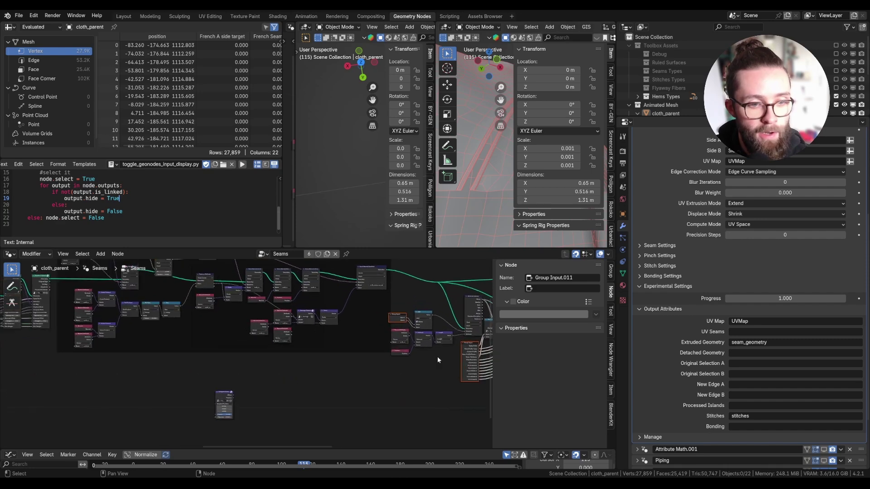
middle_click_drag(436, 357, 243, 378)
scroll(254, 377, "down", 1)
scroll(283, 378, "up", 1)
scroll(211, 347, "down", 6)
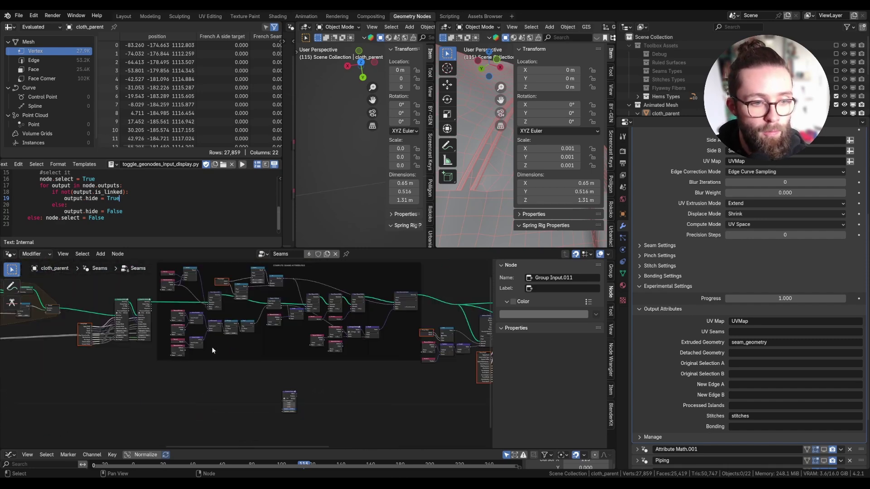
scroll(234, 386, "up", 4)
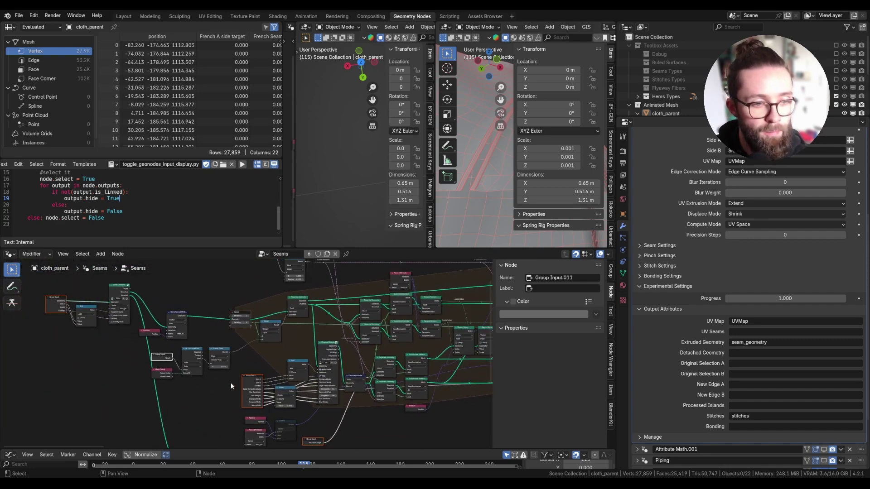
- Enlarge the text editor to view the whole toggle_geonodes_input_display.py script and select all of its code
left_click_drag(136, 248, 136, 356)
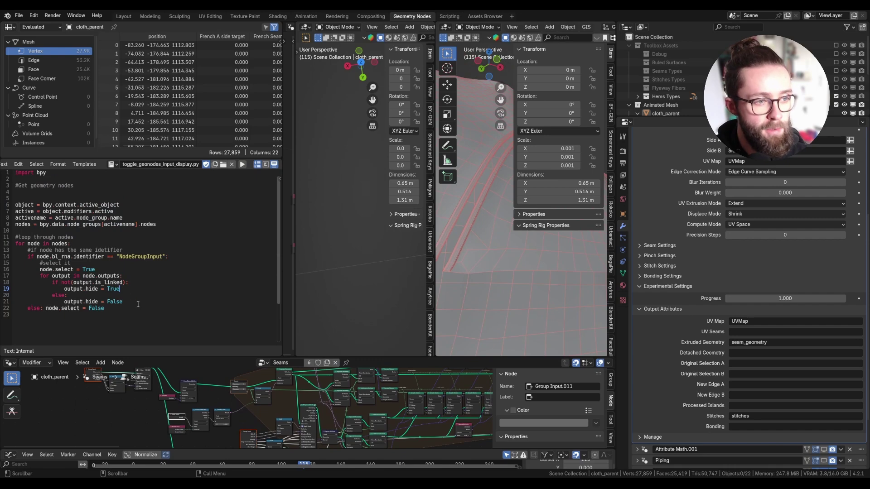
key("ctrl+a")
left_click(179, 282)
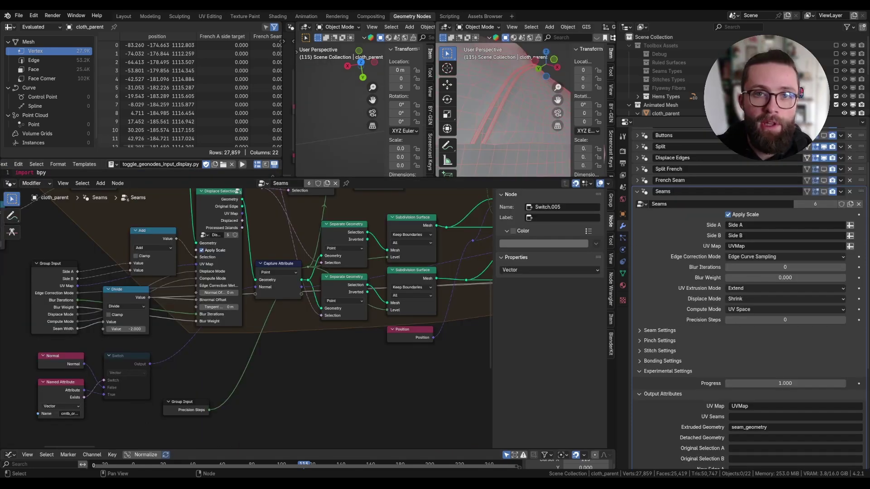
- Examine the Capture Attribute node after Displace Selection, the Normal node and the Separate Geometry branches that follow
scroll(247, 335, "down", 1)
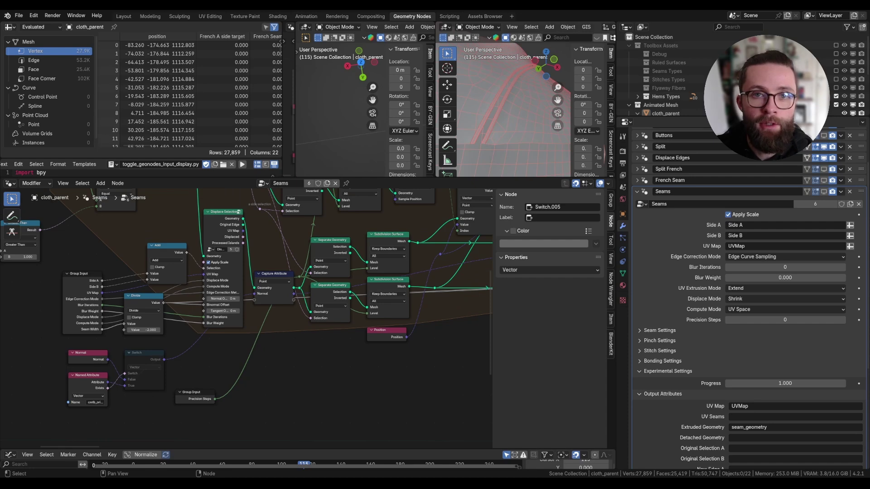
scroll(238, 257, "up", 3)
left_click(295, 306)
middle_click_drag(295, 306, 365, 284)
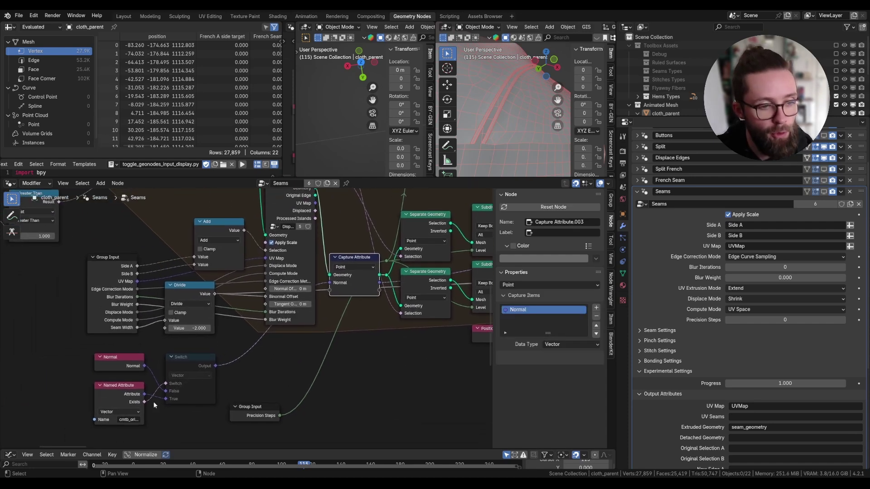
left_click(120, 363)
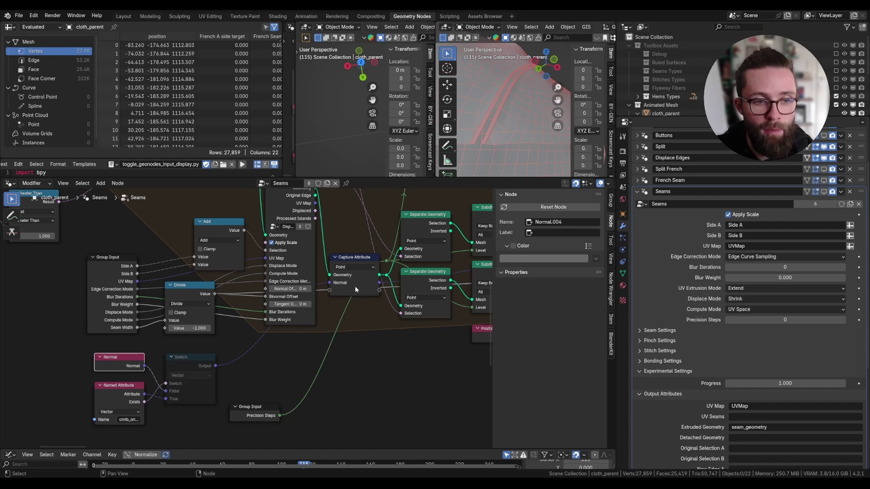
middle_click_drag(397, 277, 176, 365)
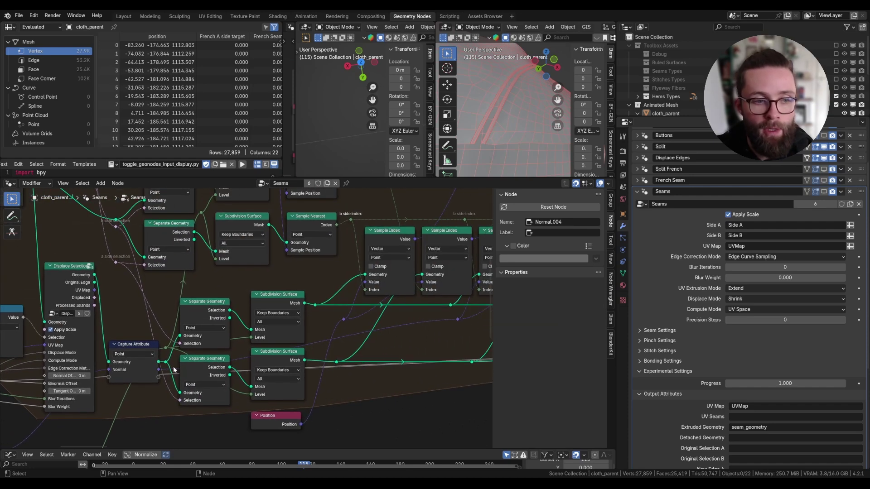
- Examine the lower Separate Geometry nodes after Capture Attribute and the Subdivision Surface nodes they feed
scroll(147, 373, "up", 3)
left_click(220, 359)
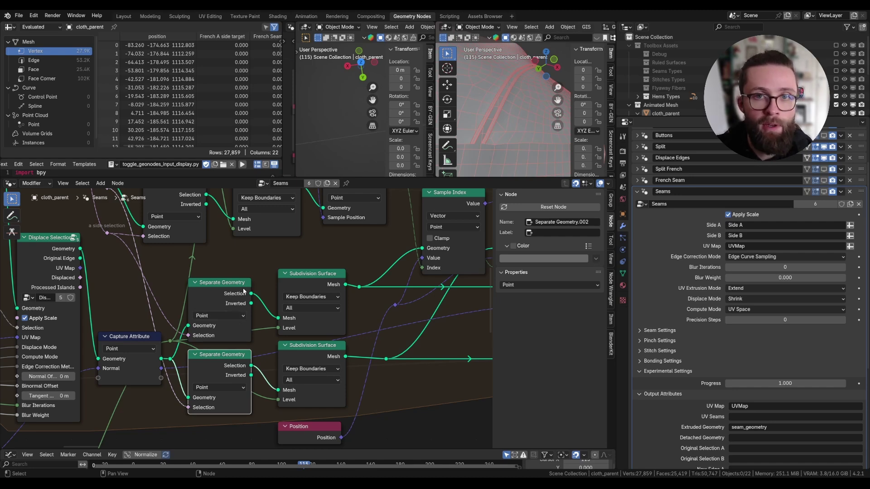
middle_click_drag(245, 288, 277, 279)
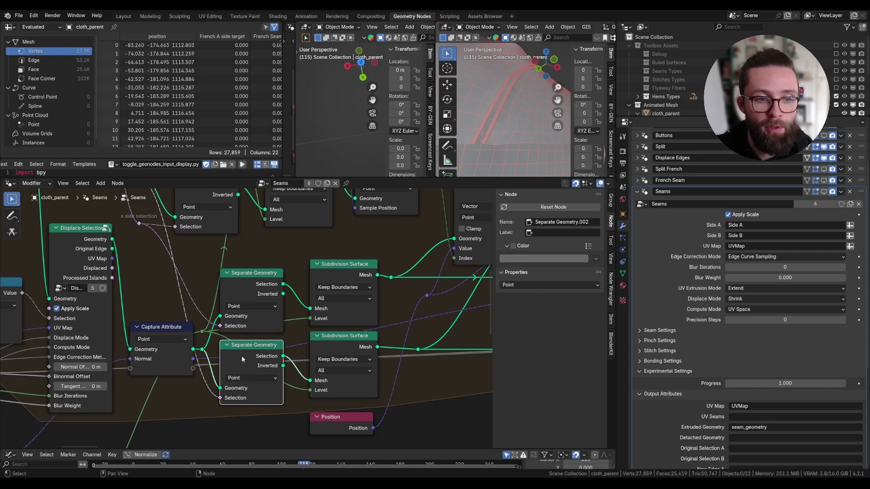
scroll(266, 346, "down", 2)
middle_click_drag(265, 346, 128, 369)
scroll(174, 359, "down", 1)
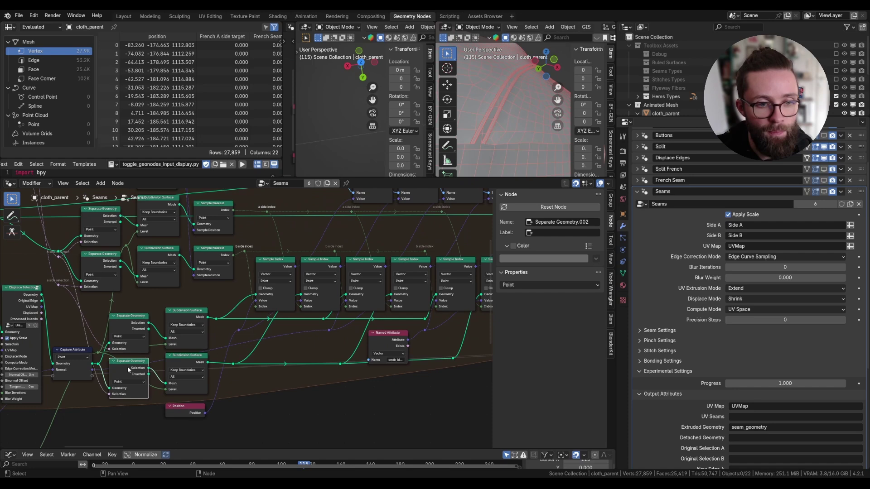
- Inspect the Sample Index nodes in the lower row and the Reroute beneath them that carries a sampled value
left_click(407, 261)
left_click(361, 260)
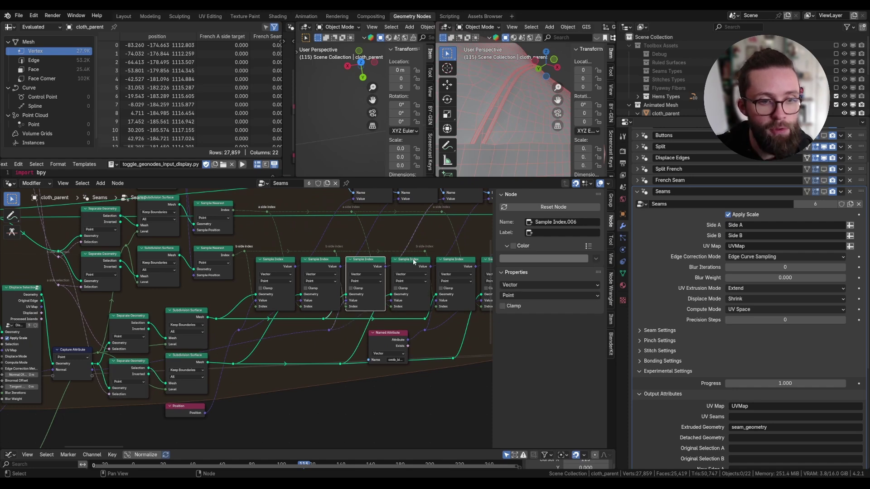
left_click(413, 260)
left_click(354, 263)
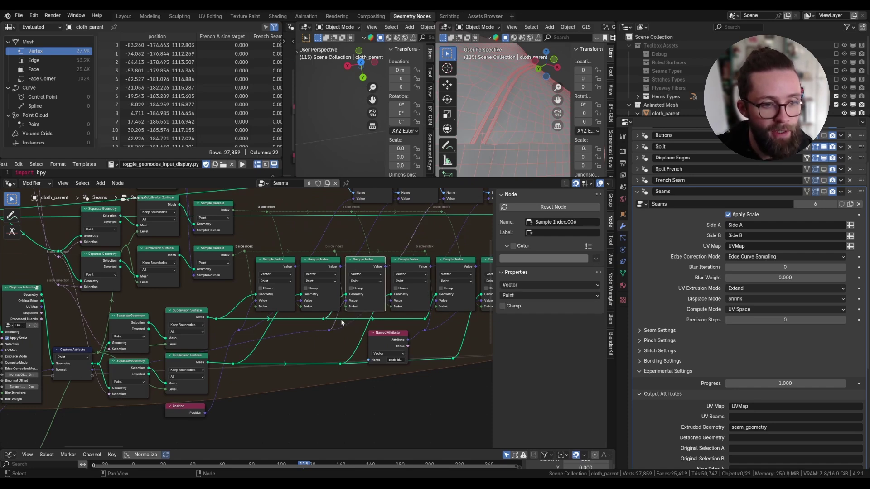
left_click(328, 331)
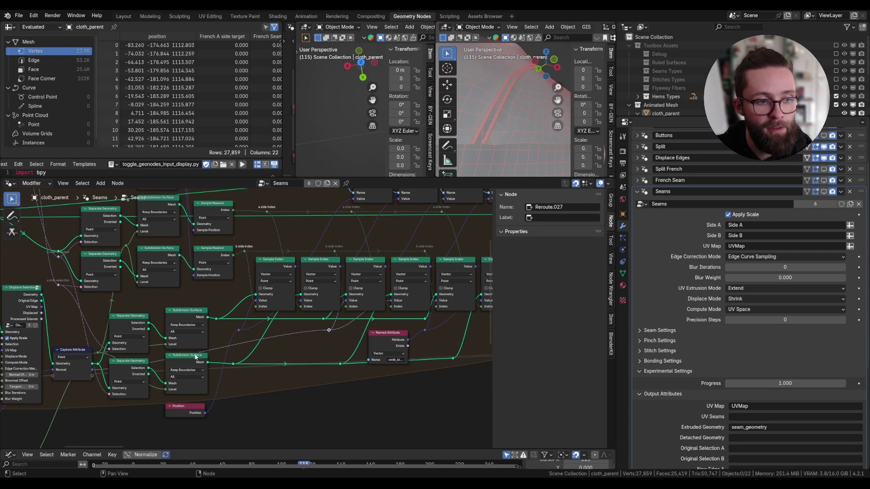
- Inspect each Store Named Attribute node along the chain above the Sample Index rows
scroll(385, 363, "down", 2)
middle_click_drag(402, 248, 279, 363)
scroll(336, 313, "up", 6)
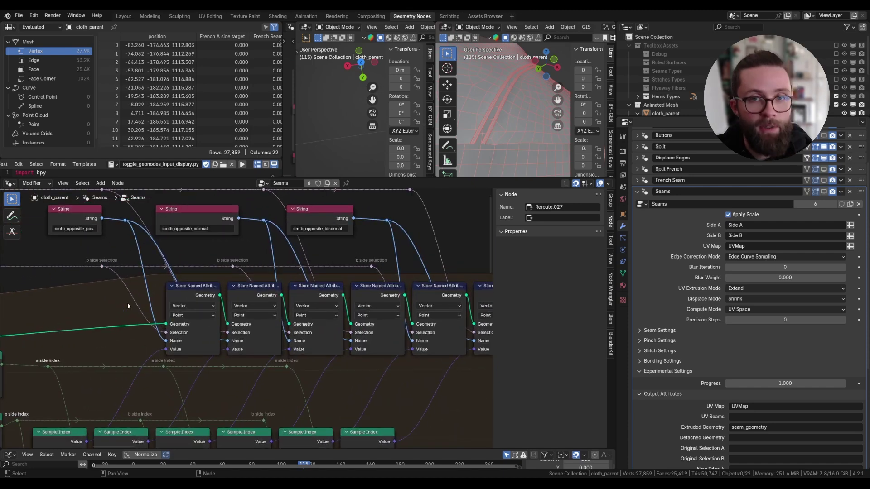
middle_click_drag(225, 287, 164, 300)
scroll(159, 301, "down", 3)
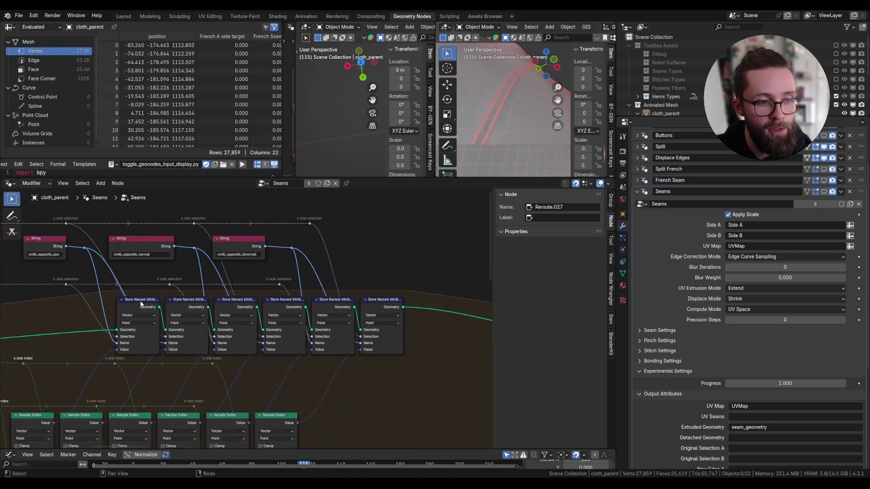
left_click(142, 303)
left_click(185, 302)
left_click(235, 303)
left_click(295, 303)
left_click(336, 302)
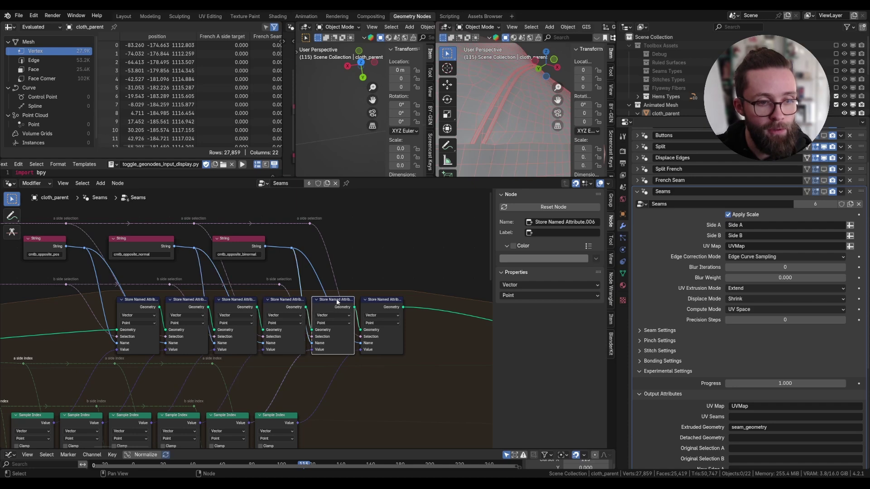
left_click(380, 303)
- Inspect the String nodes cmtb_opposite_pos, cmtb_opposite_normal and cmtb_opposite_binormal that name the stored attributes
scroll(237, 303, "down", 4)
scroll(202, 275, "up", 10)
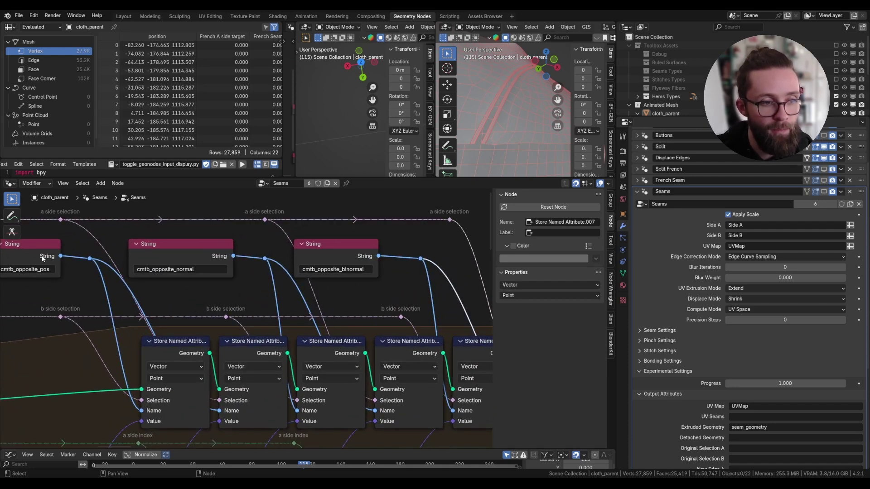
left_click(45, 257)
left_click(201, 254)
left_click(329, 252)
- Examine the COMPUTE SEAMS ATTRIBUTES frame and the nodes surrounding it in the Seams tree
scroll(328, 272, "down", 6)
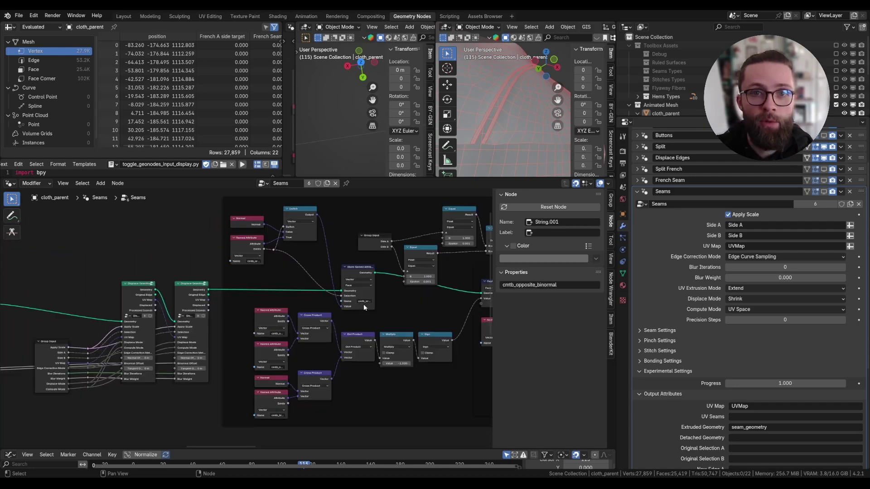
scroll(365, 305, "down", 2)
middle_click_drag(367, 304, 200, 315)
scroll(235, 314, "down", 4)
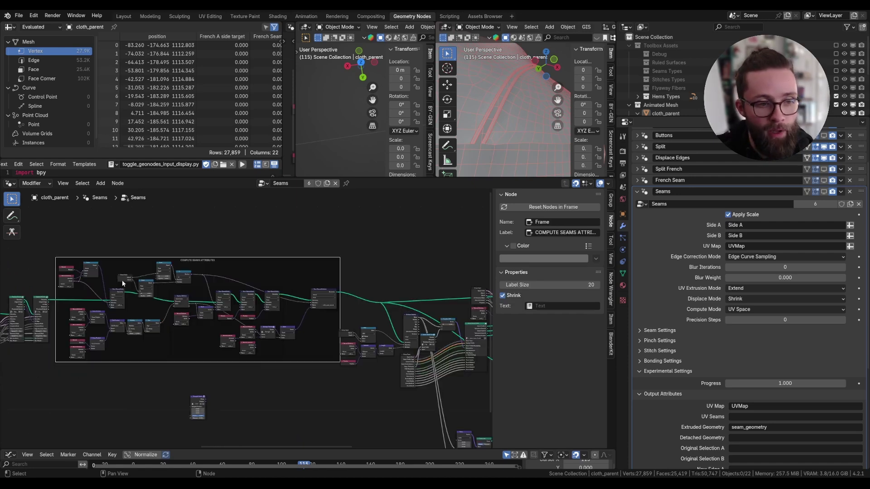
scroll(122, 280, "down", 3)
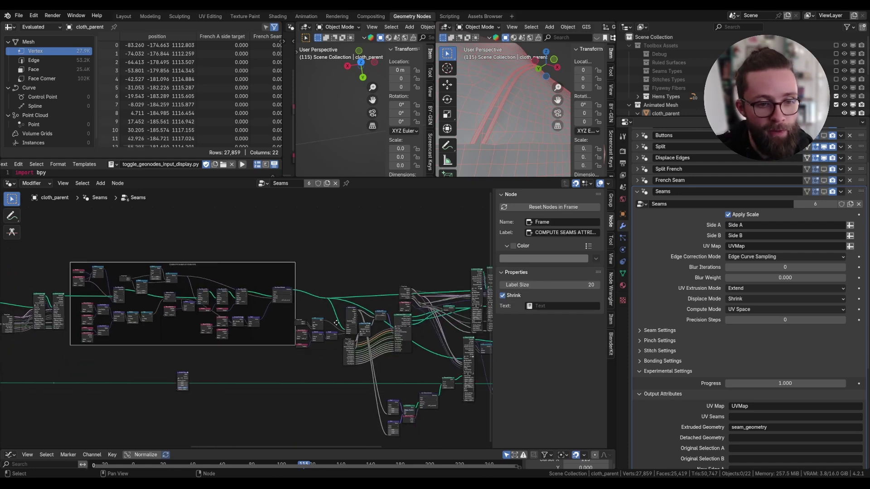
- Look inside the Compute Seam Point Position group nested in Group To Hems, and return to the Seams tree
middle_click_drag(432, 340, 281, 339)
scroll(281, 339, "up", 5)
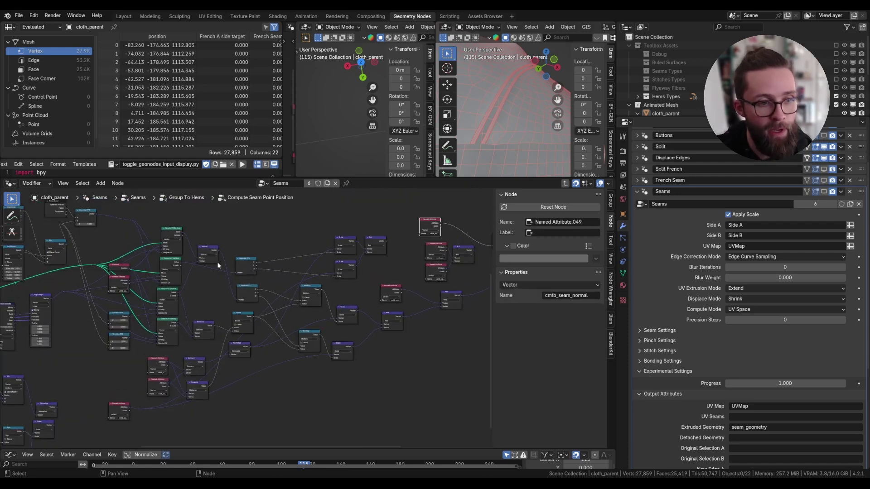
left_click(565, 185)
left_click(565, 185)
scroll(363, 261, "down", 3)
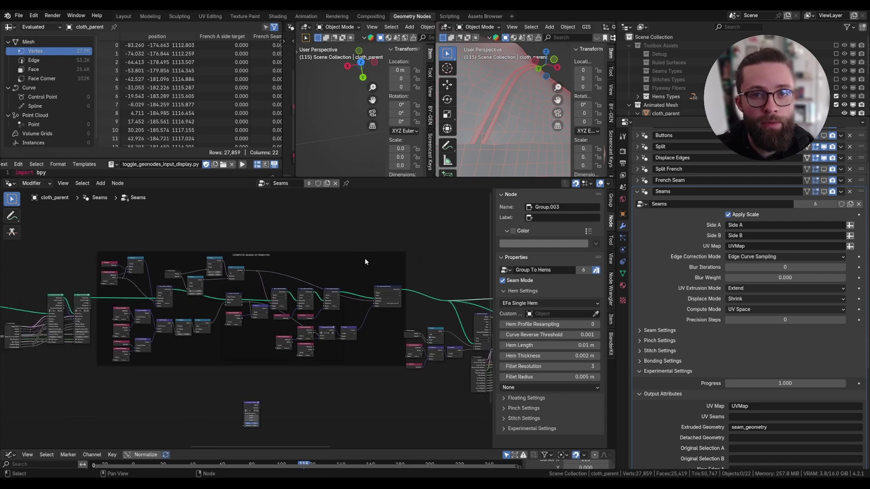
- Examine the Group To Hems nodes and the Select Seam Profile, Join Geometry and Group Input nodes feeding them
middle_click_drag(143, 281, 421, 246)
scroll(420, 246, "down", 4)
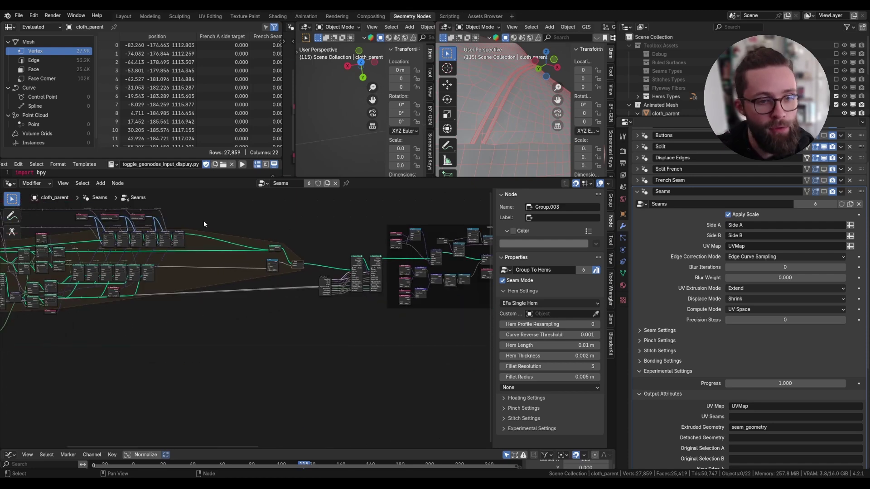
middle_click_drag(482, 254, 430, 265)
middle_click_drag(79, 247, 93, 272)
scroll(389, 288, "up", 8)
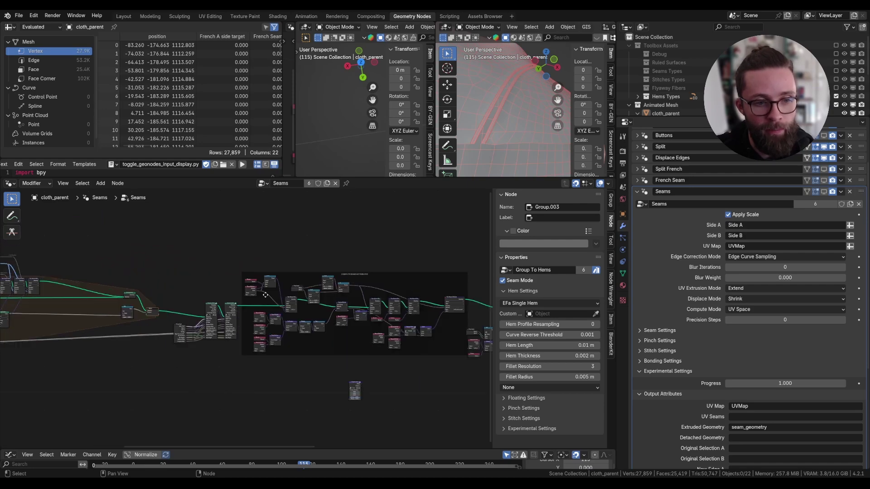
scroll(369, 343, "down", 2)
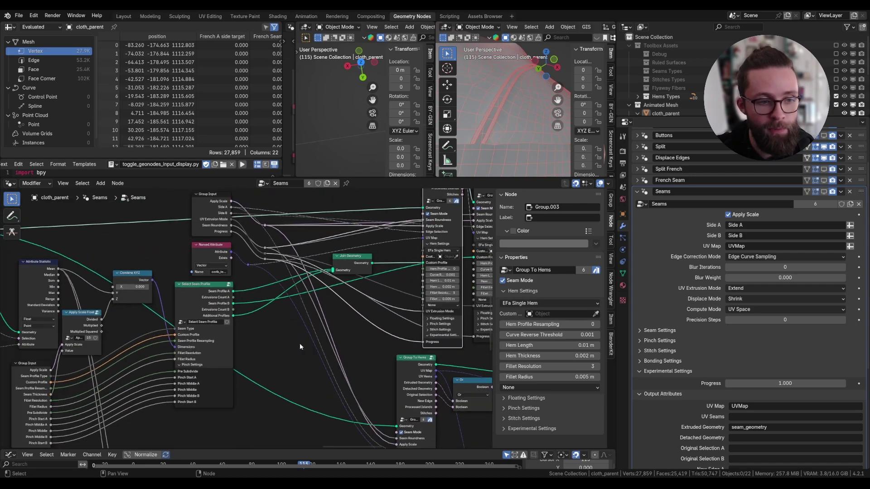
scroll(410, 323, "down", 5)
scroll(420, 290, "up", 4)
scroll(422, 288, "up", 3)
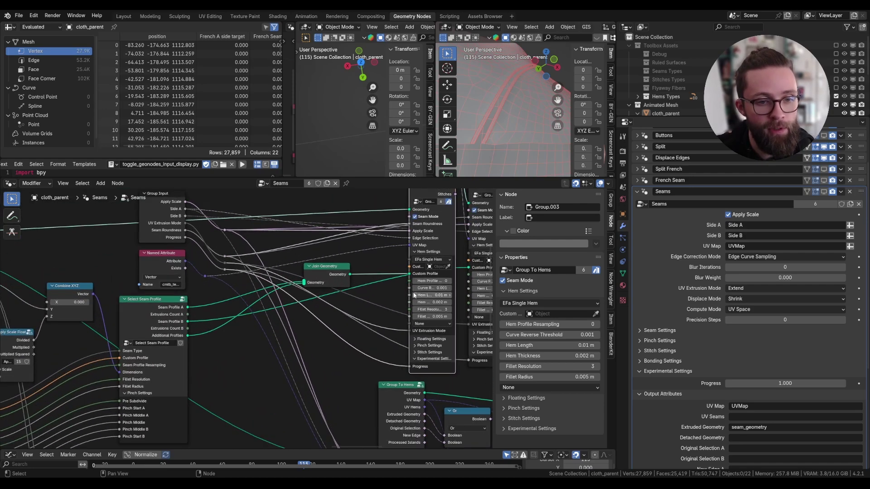
scroll(371, 300, "down", 5)
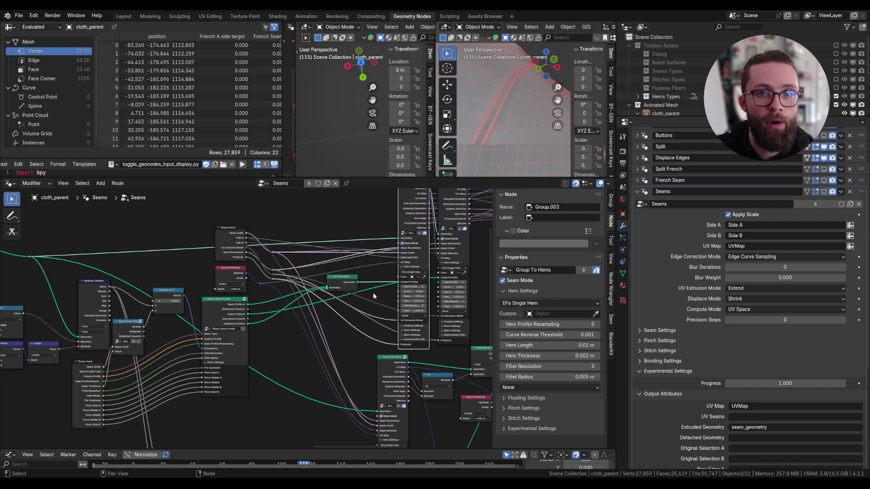
scroll(374, 293, "down", 2)
middle_click_drag(395, 260, 384, 274)
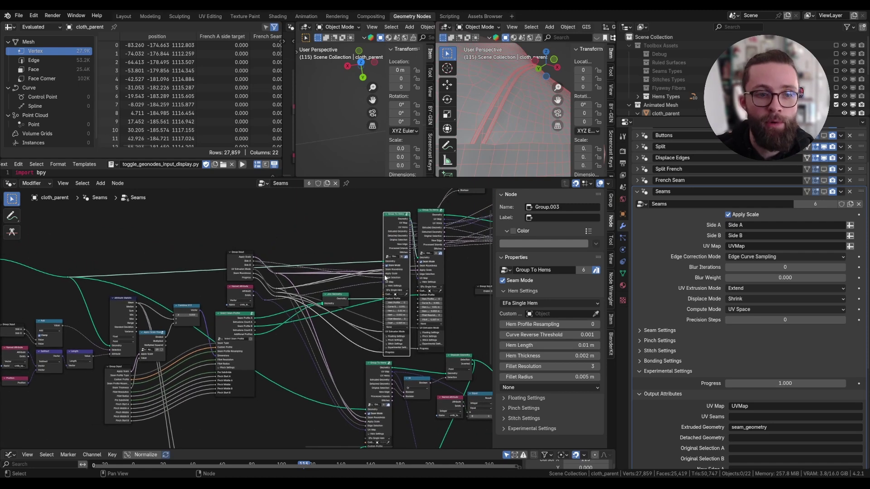
- Examine how the first Store Named Attribute nodes connect to the Sample Nearest and Sample Index nodes
scroll(362, 271, "down", 6)
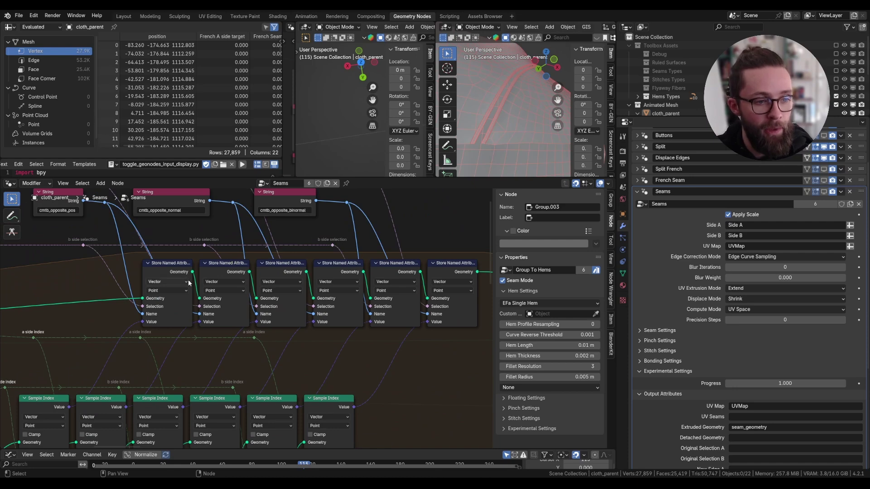
scroll(150, 281, "up", 3)
scroll(150, 281, "up", 2)
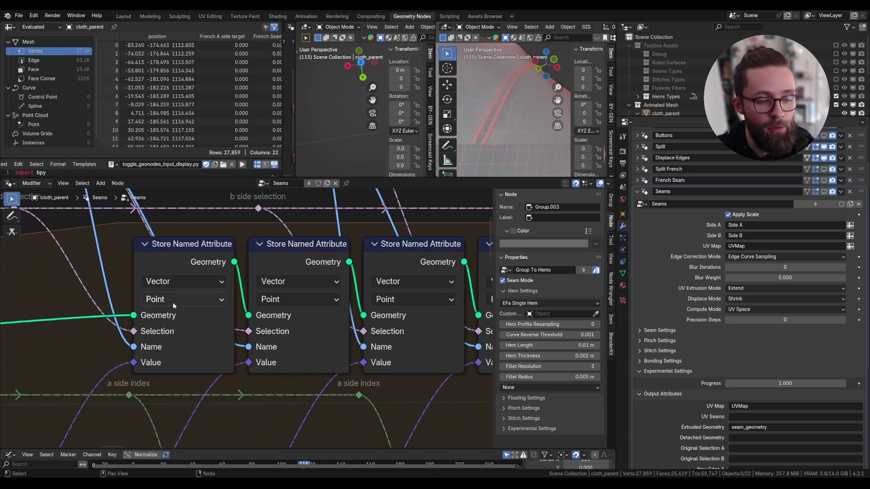
scroll(172, 303, "down", 4)
middle_click_drag(172, 301, 416, 226)
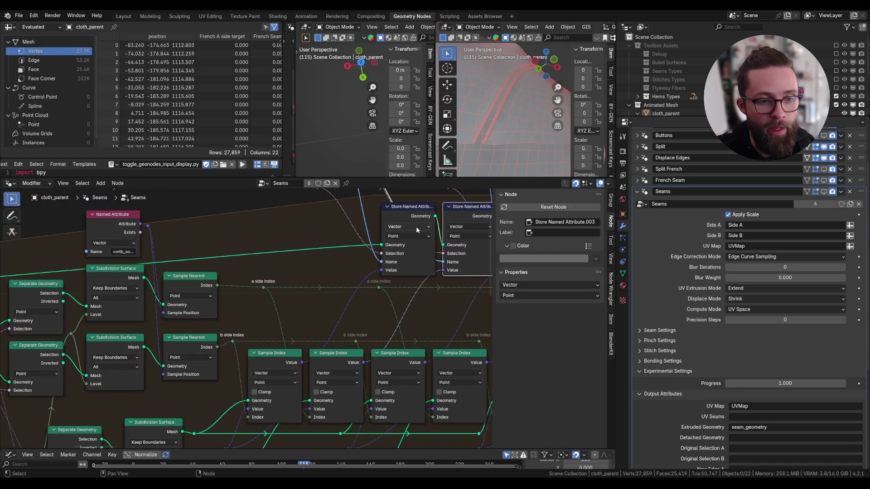
scroll(416, 227, "down", 2)
middle_click_drag(102, 414, 209, 357)
scroll(209, 357, "up", 1)
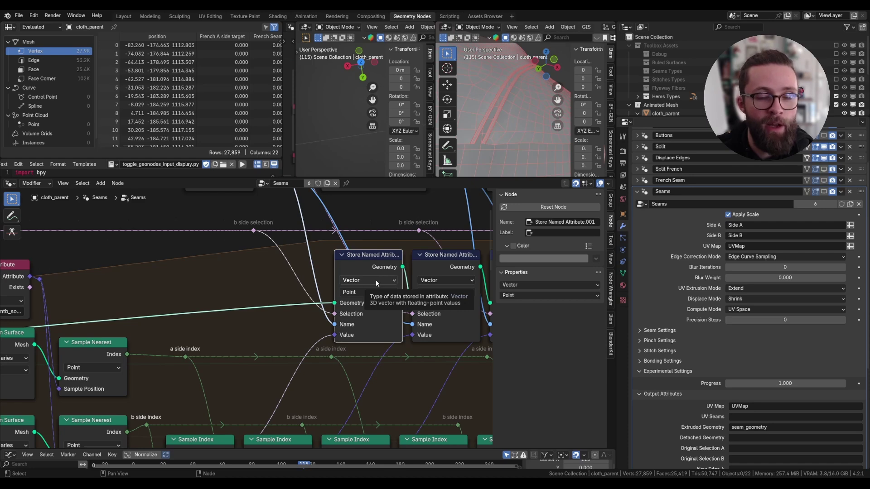
scroll(379, 296, "down", 1)
middle_click_drag(379, 295, 334, 300)
left_click(334, 298)
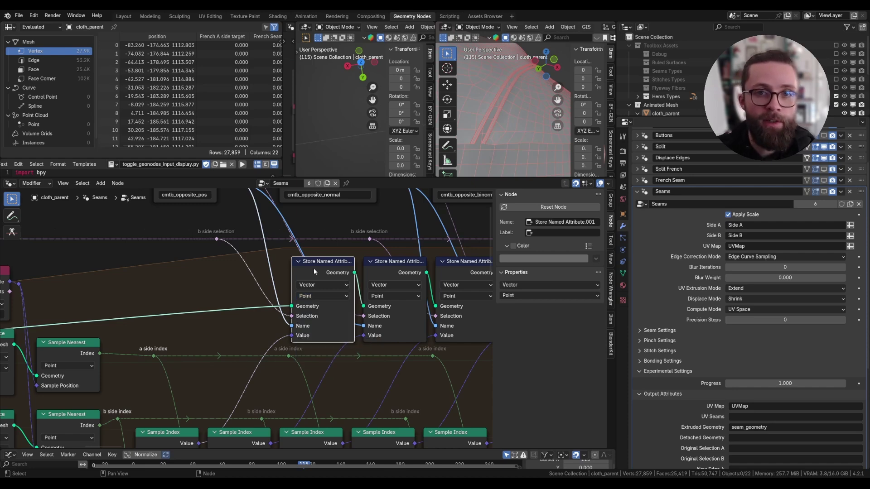
- Examine the b side selection, name and value links entering the first Store Named Attribute node
scroll(314, 272, "down", 4)
middle_click_drag(298, 274, 278, 274)
scroll(279, 274, "up", 2)
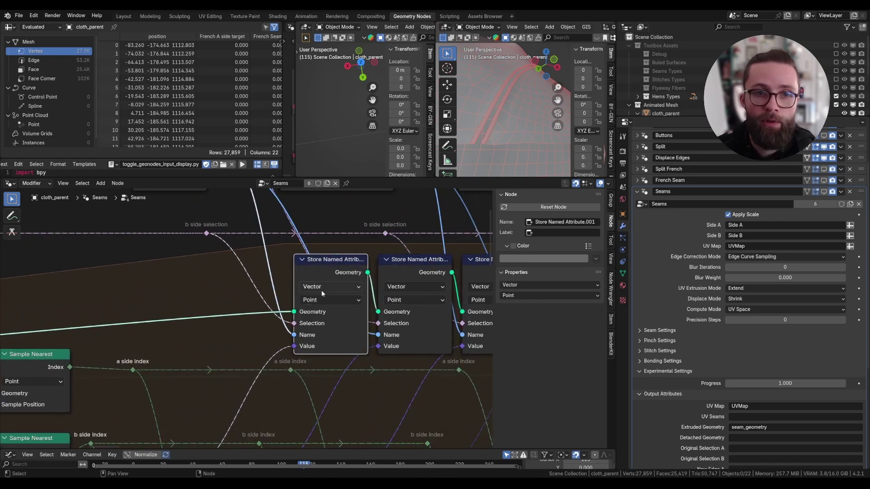
scroll(322, 290, "down", 3)
scroll(294, 287, "up", 2)
left_click(302, 323)
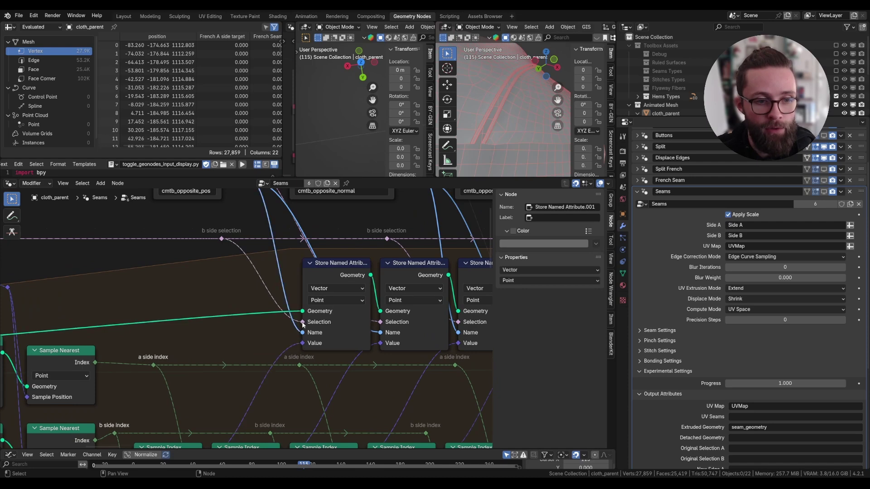
scroll(303, 312, "down", 3)
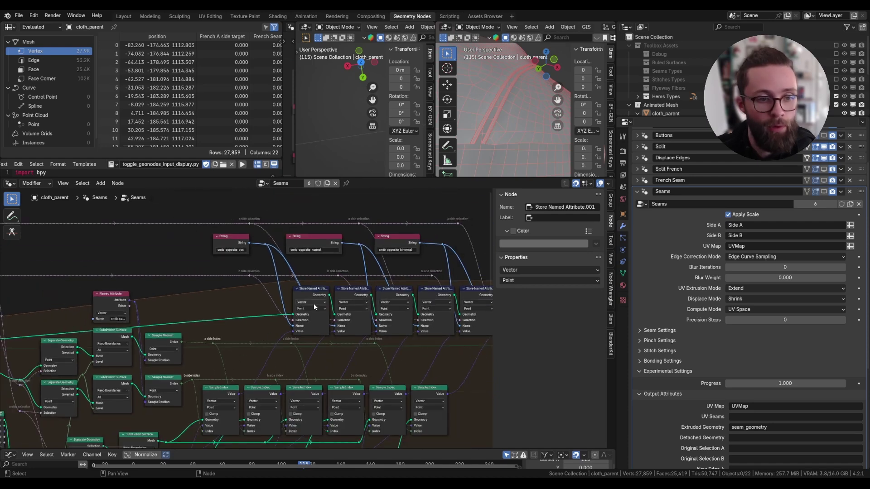
middle_click_drag(356, 286, 240, 293)
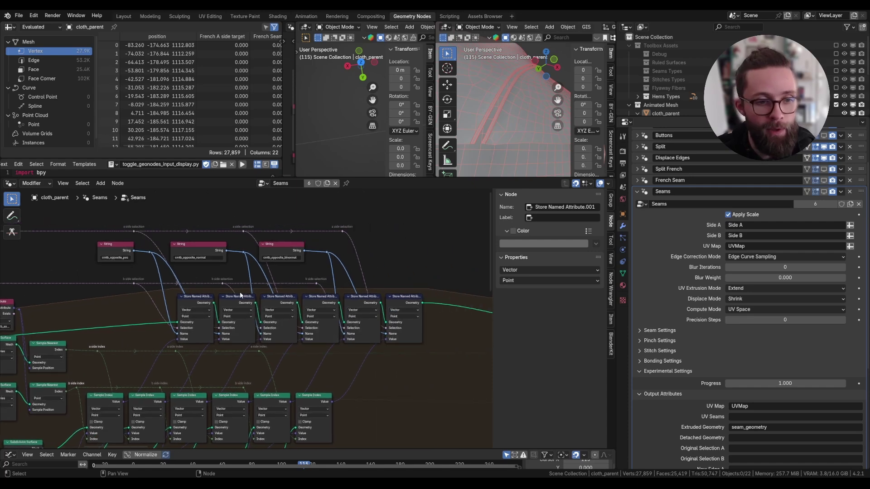
- Look through the spreadsheet's further attribute columns and follow the tree from the attribute chain to the COMPUTE SEAMS ATTRIBUTES frame
scroll(398, 280, "down", 5)
middle_click_drag(399, 279, 219, 277)
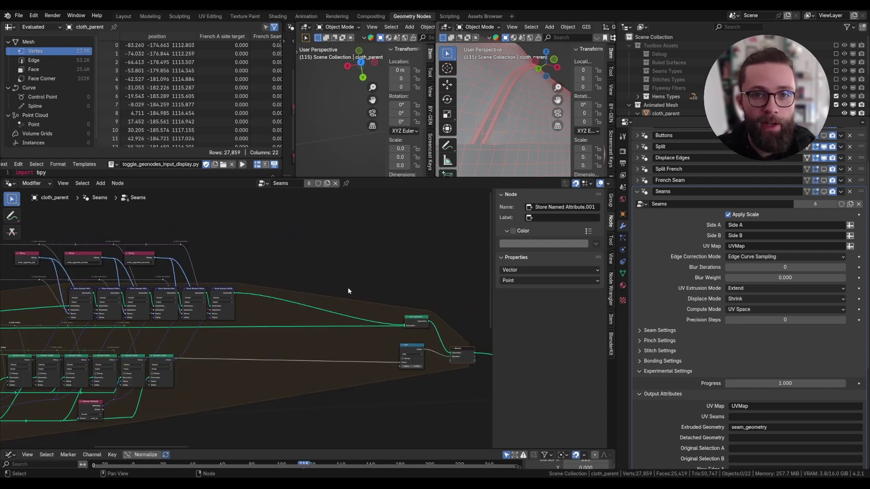
middle_click_drag(243, 96, 106, 88)
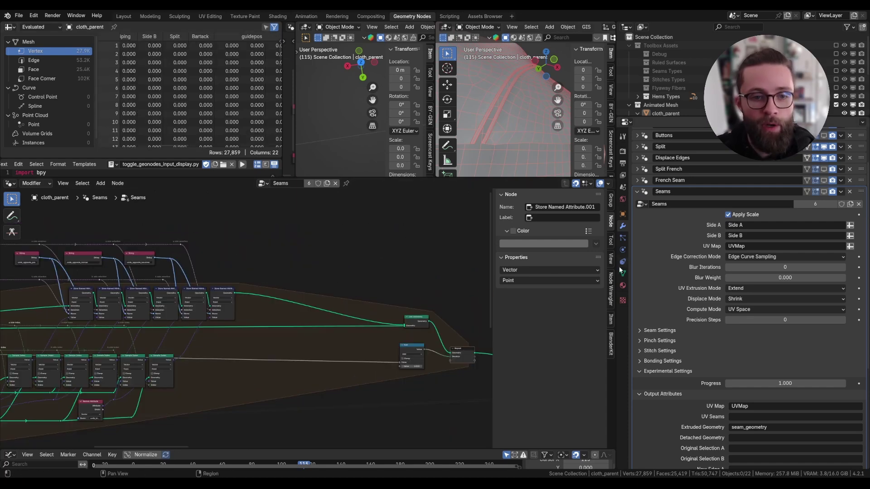
scroll(474, 318, "down", 6)
middle_click_drag(474, 318, 206, 316)
middle_click_drag(378, 314, 225, 309)
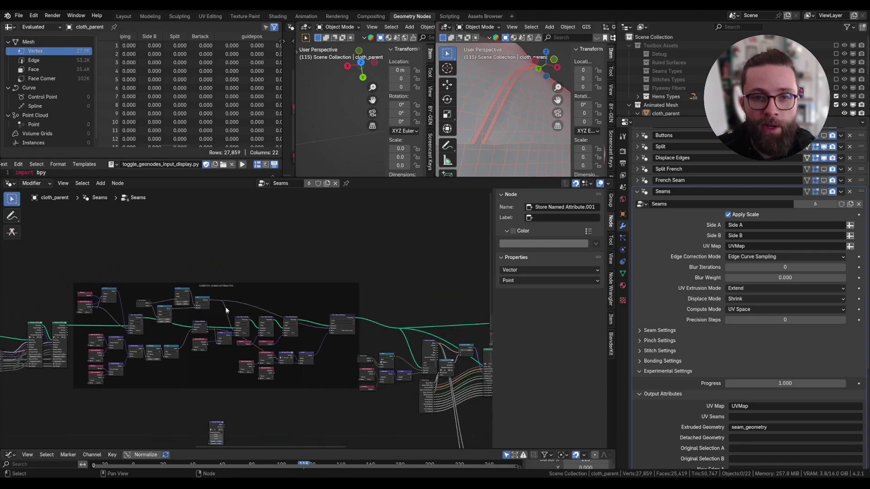
- Review the Seams modifier's Output Attributes and the Group To Hems branches following the COMPUTE SEAMS ATTRIBUTES frame
scroll(678, 299, "down", 8)
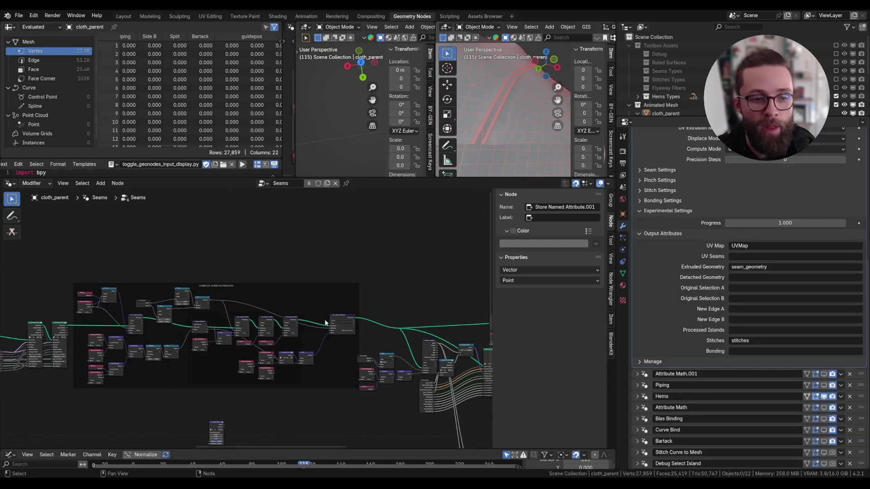
middle_click_drag(206, 302, 331, 271)
middle_click_drag(389, 273, 170, 293)
middle_click_drag(376, 296, 183, 301)
middle_click_drag(399, 309, 245, 311)
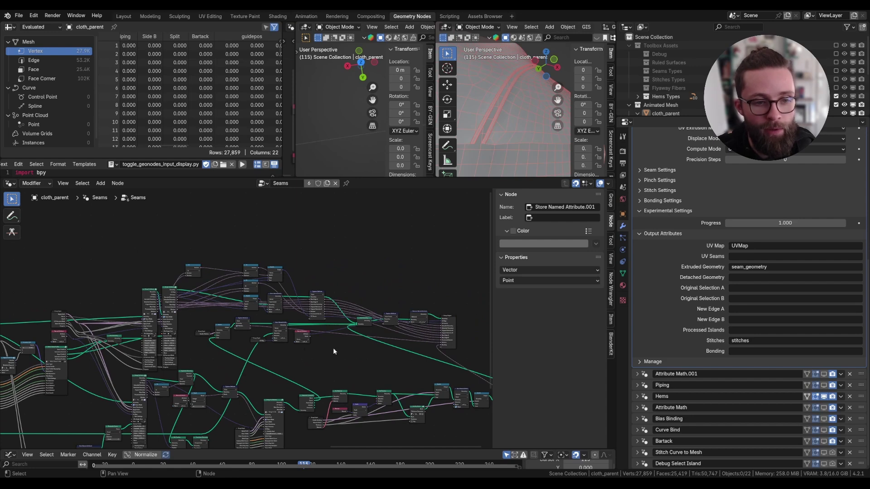
- Examine the mode and name pattern of the Remove Named Attribute node before the Group Output, and check the spreadsheet's attribute columns
scroll(435, 324, "up", 5)
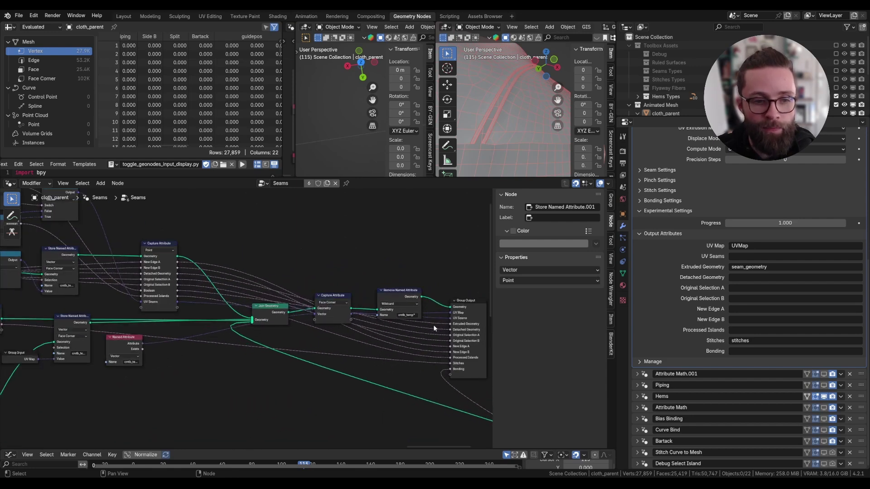
scroll(435, 305, "up", 5)
middle_click_drag(431, 301, 337, 311)
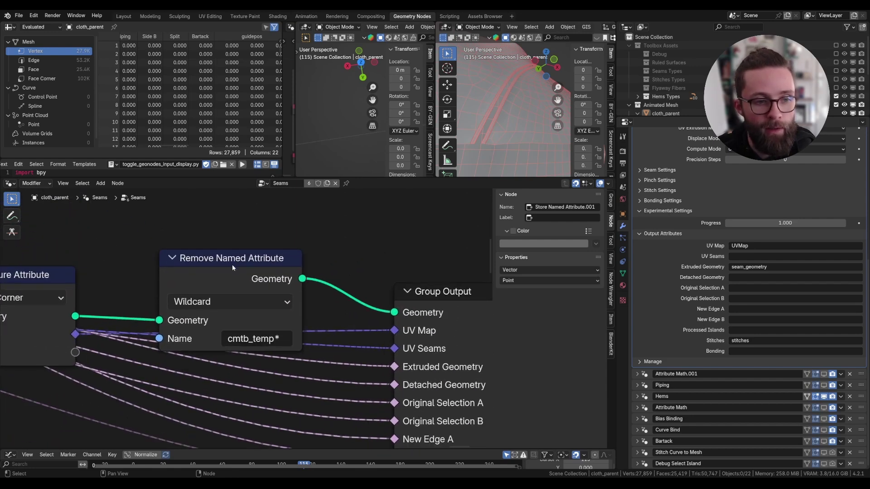
left_click(236, 266)
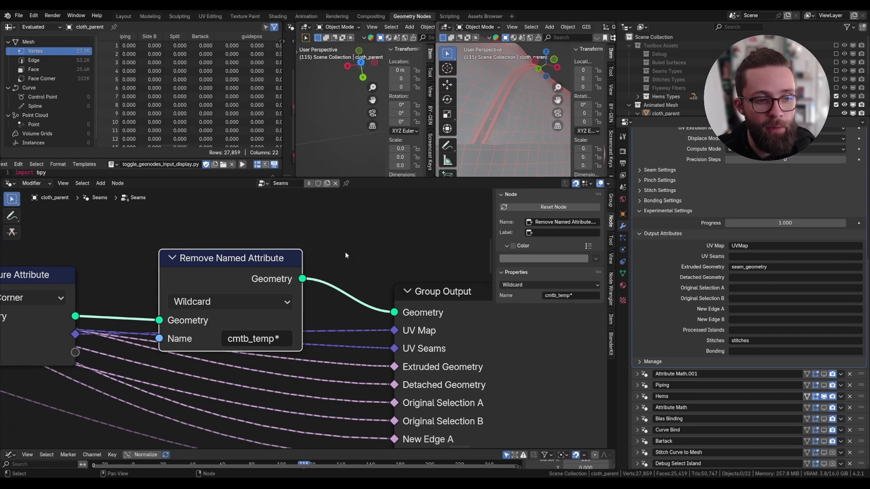
left_click(216, 299)
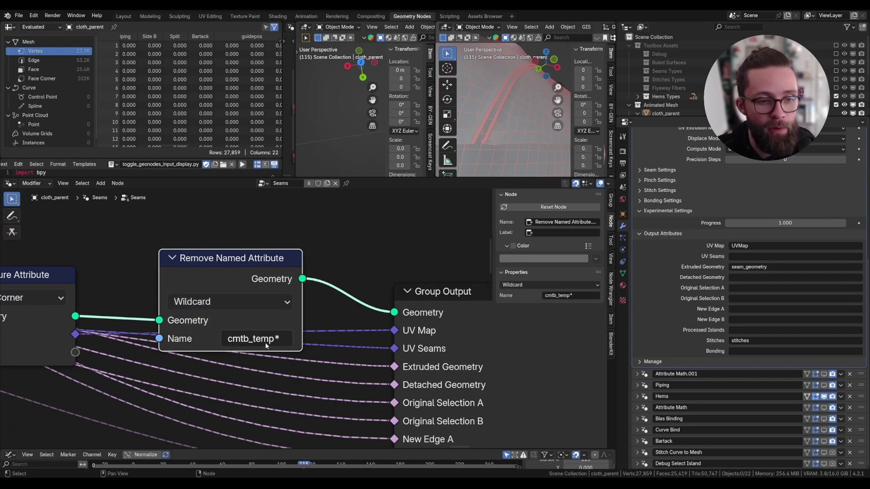
left_click(266, 344)
left_click_drag(248, 339, 282, 339)
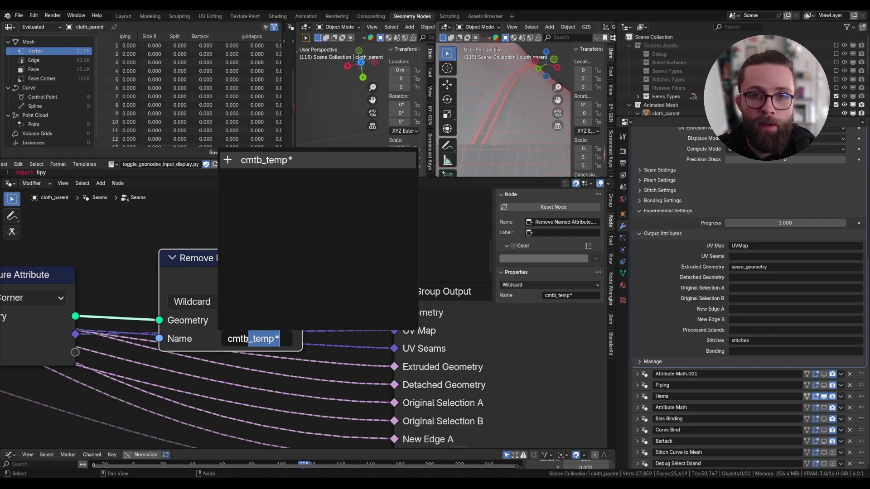
left_click(268, 341)
left_click(285, 339)
left_click(335, 343)
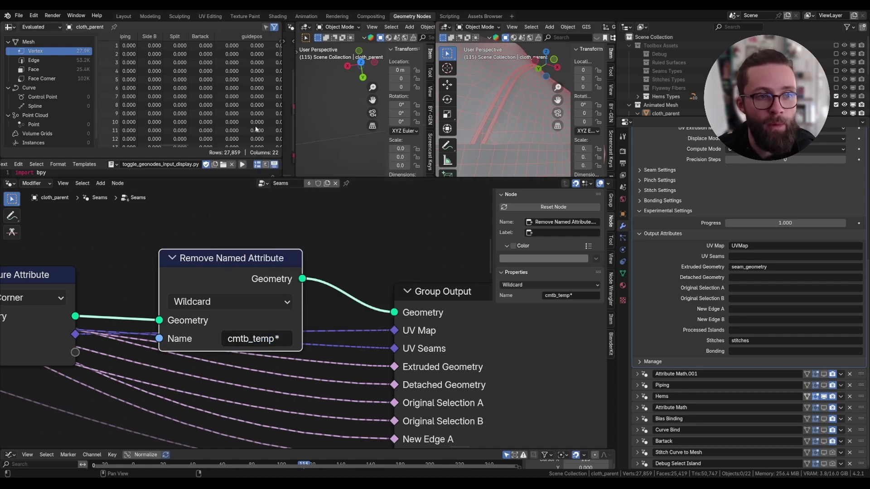
scroll(130, 120, "right", 5)
scroll(130, 120, "right", 2)
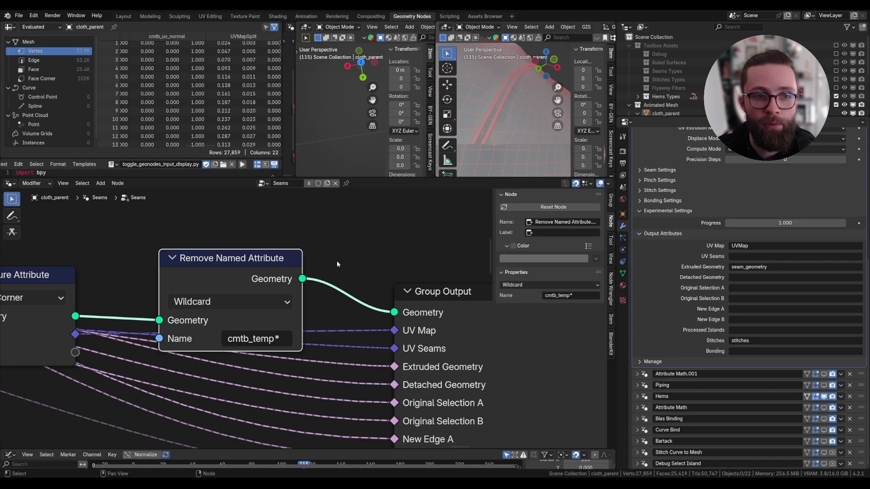
- Return to the Group To Hems nodes and expand the Seams modifier's Bonding, Pinch and Seam Settings for comparison
scroll(336, 260, "down", 5)
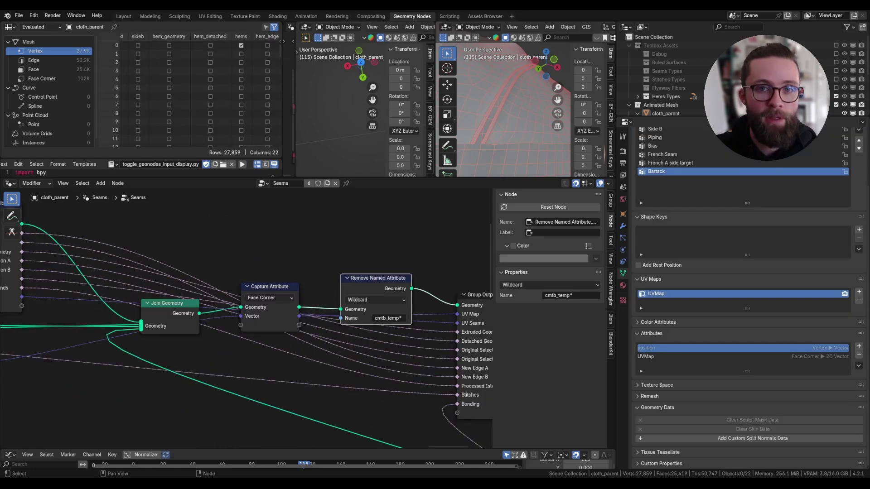
scroll(301, 346, "down", 9)
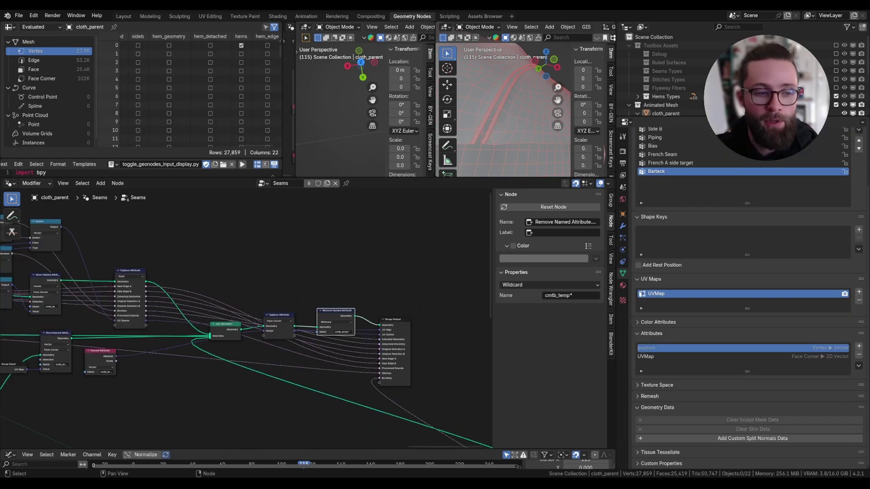
scroll(324, 343, "down", 3)
scroll(125, 338, "up", 2)
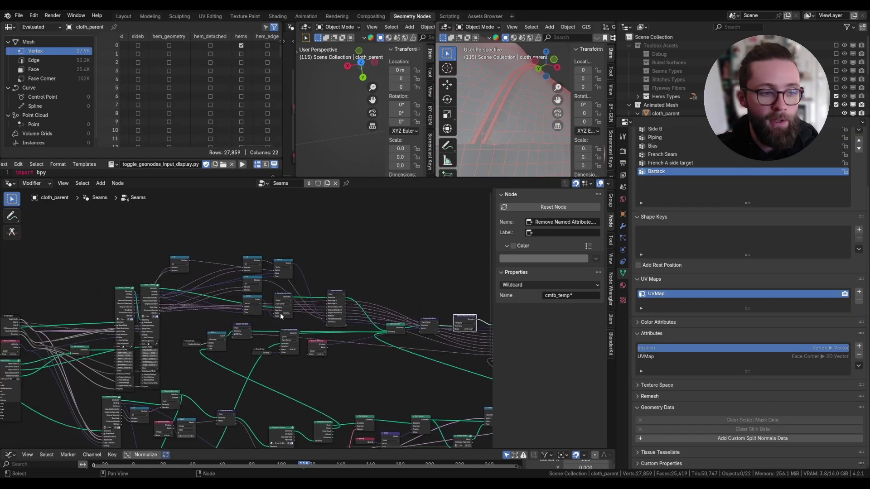
scroll(124, 337, "up", 6)
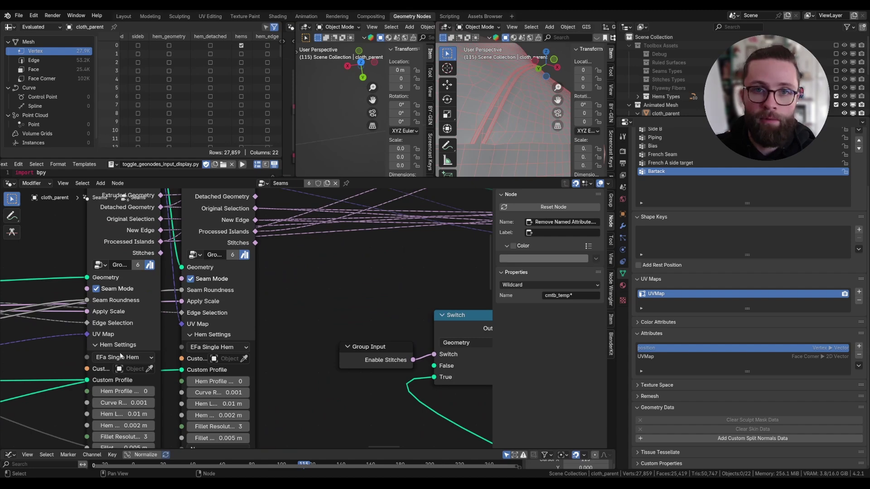
left_click(623, 226)
scroll(653, 268, "down", 6)
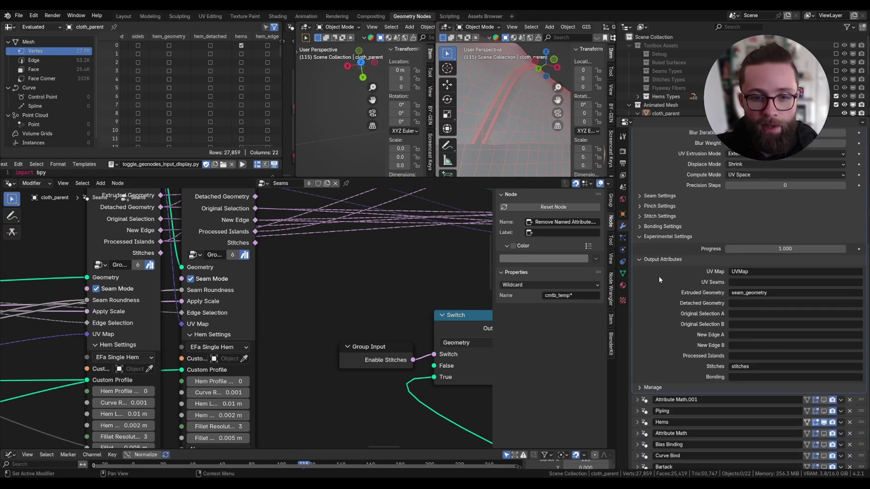
left_click(640, 227)
left_click(639, 216)
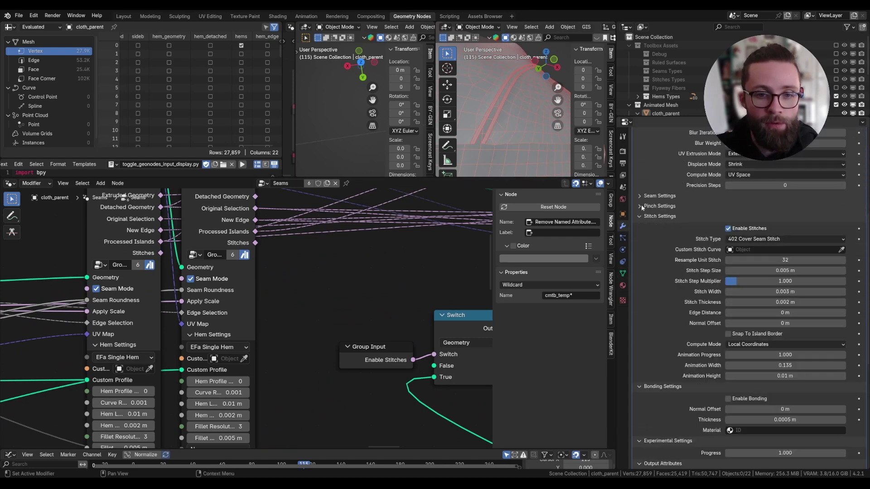
left_click(640, 206)
left_click(640, 207)
left_click(640, 217)
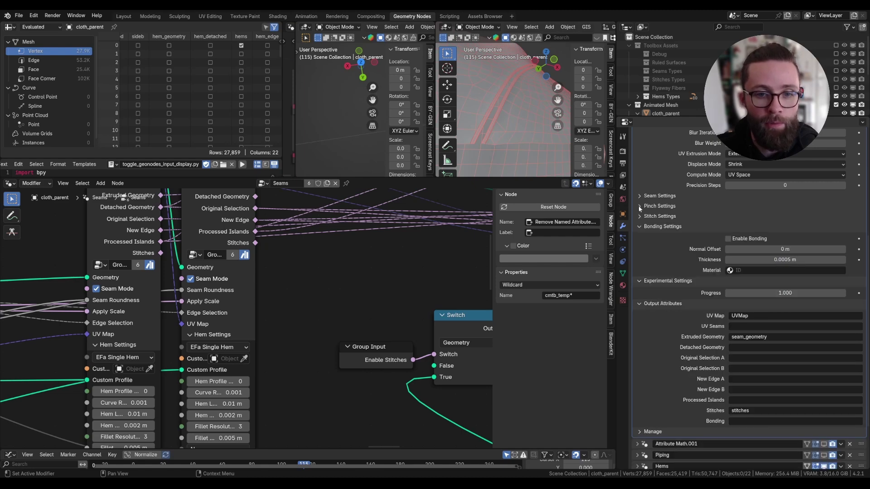
left_click(638, 206)
left_click(640, 197)
- Look through the Hem and Pinch Settings panels inside the second Group To Hems node
scroll(357, 262, "down", 3)
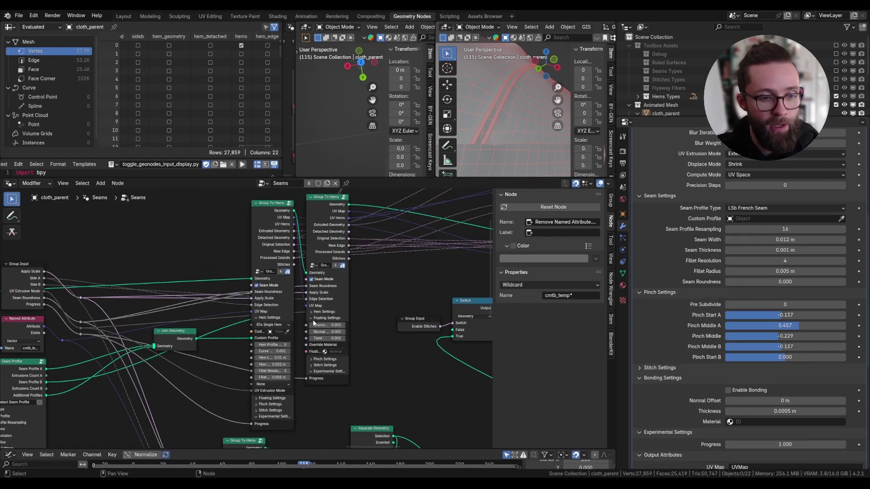
left_click(312, 312)
left_click(312, 313)
left_click(311, 324)
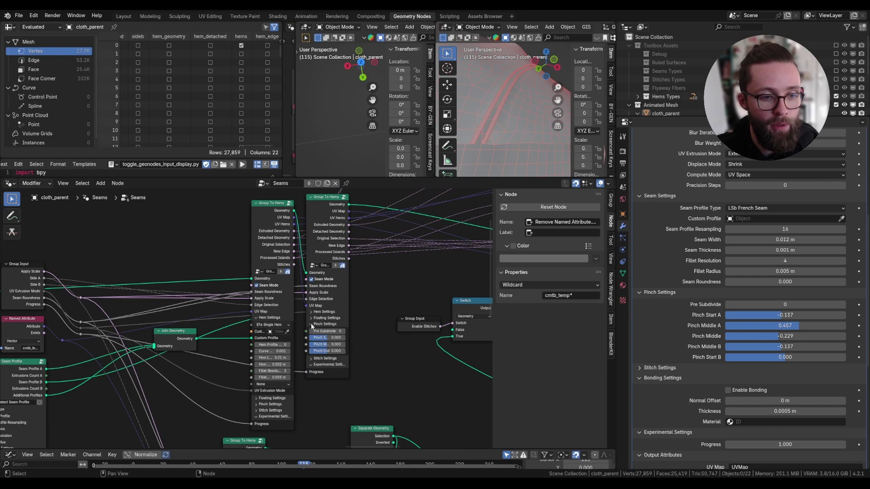
left_click(311, 323)
left_click(311, 313)
- Review the final nodes leading to the Group Output alongside the Seams modifier's Output Attributes
scroll(186, 321, "down", 8)
scroll(186, 321, "down", 10)
scroll(204, 325, "up", 10)
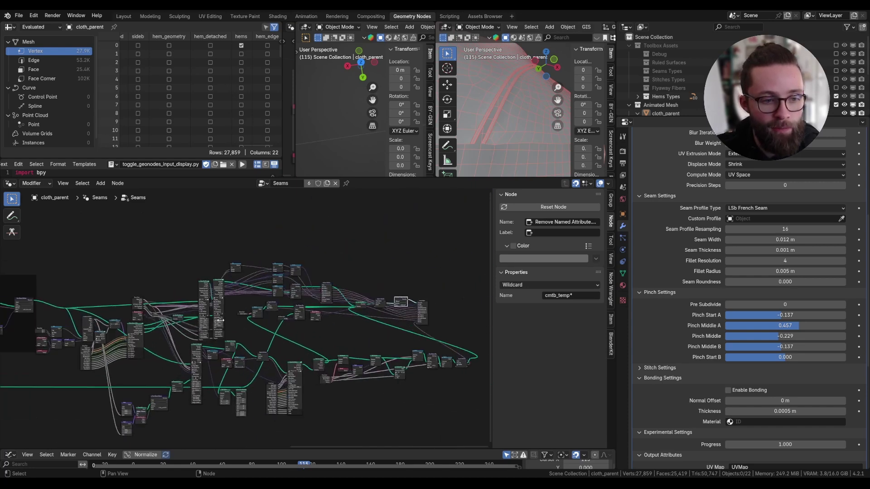
middle_click_drag(426, 315, 332, 328)
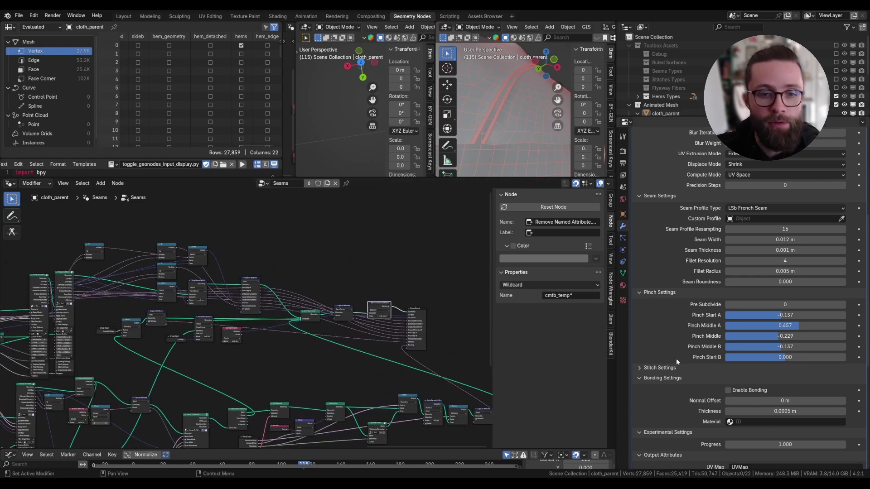
scroll(672, 359, "down", 8)
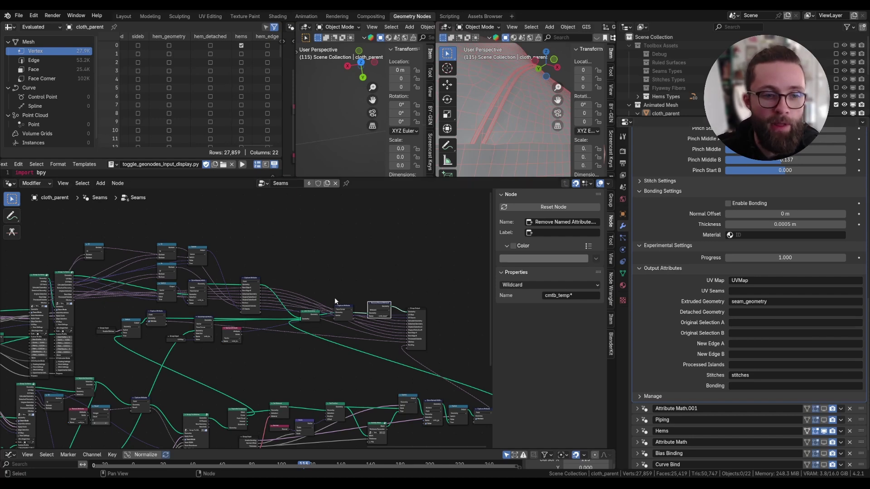
scroll(328, 308, "up", 2)
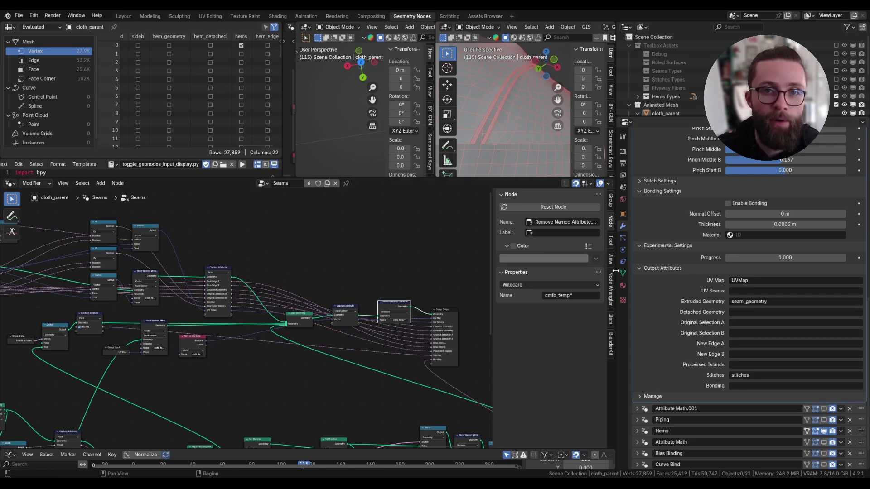
scroll(681, 288, "up", 2)
scroll(681, 289, "down", 4)
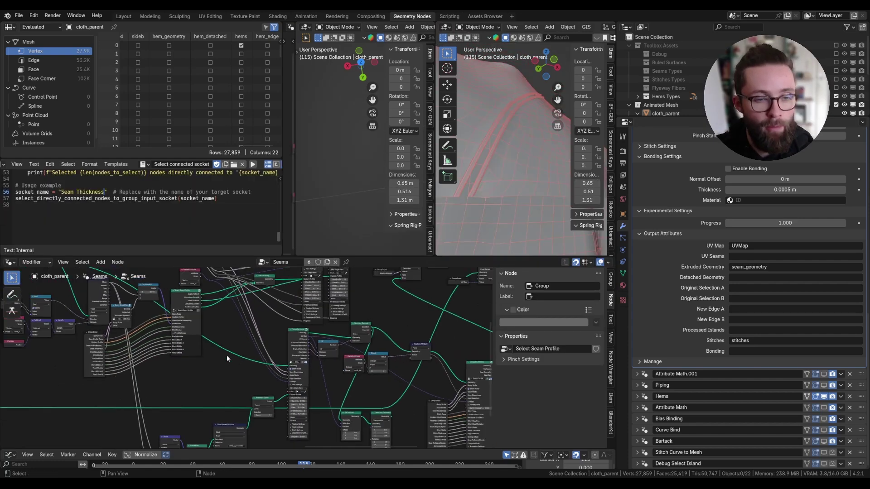
- Compare the Group Input node feeding Select Seam Profile with the modifier's settings and the Group Sockets list
middle_click_drag(227, 356, 324, 367)
scroll(318, 363, "up", 5)
middle_click_drag(289, 341, 299, 362)
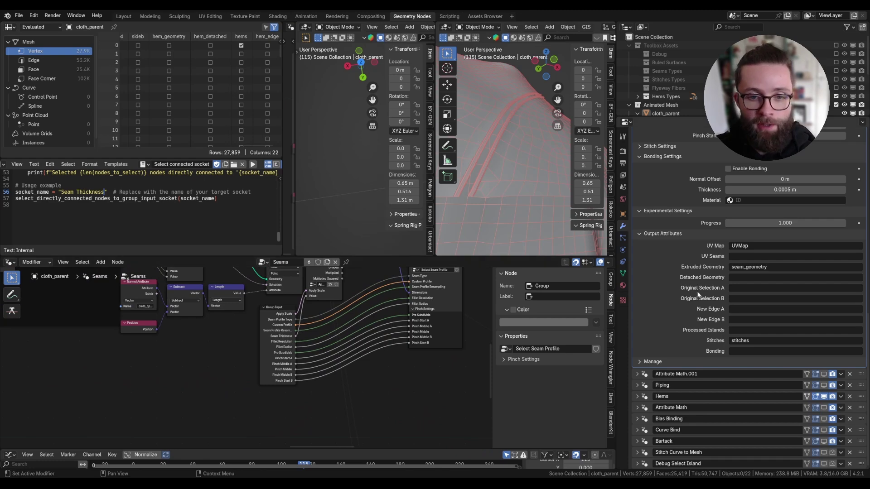
scroll(697, 287, "up", 10)
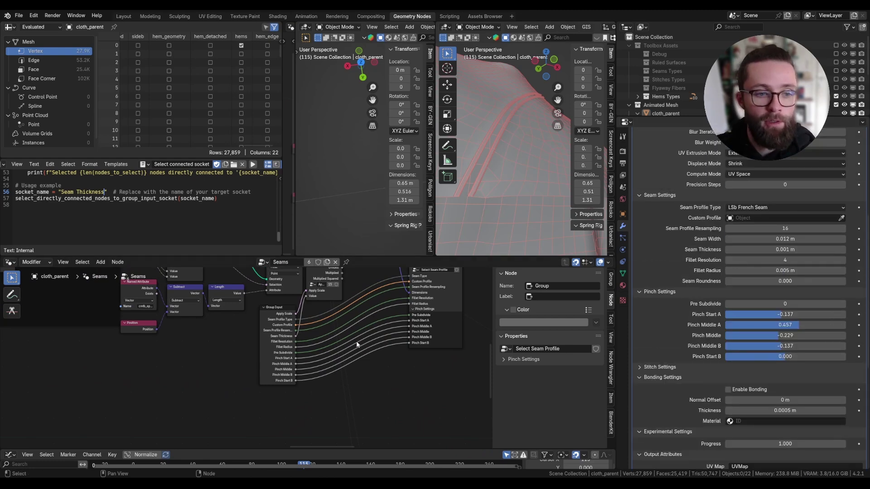
middle_click_drag(357, 345, 311, 371)
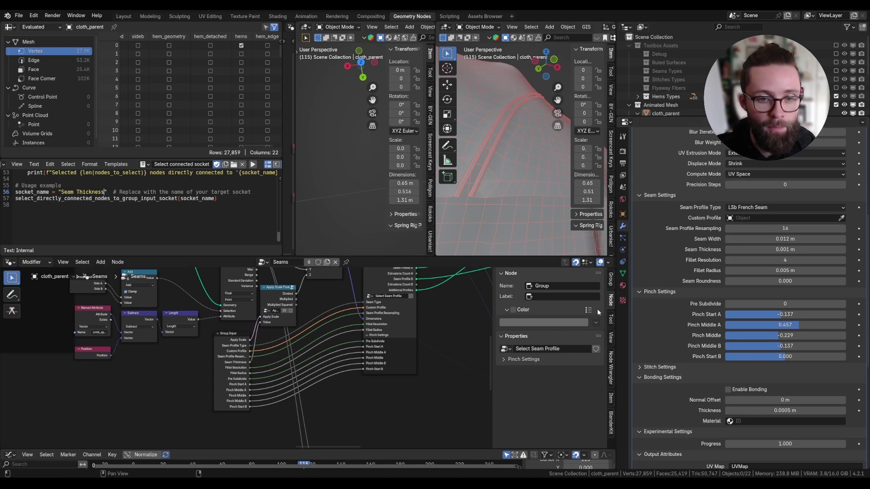
scroll(532, 377, "down", 5)
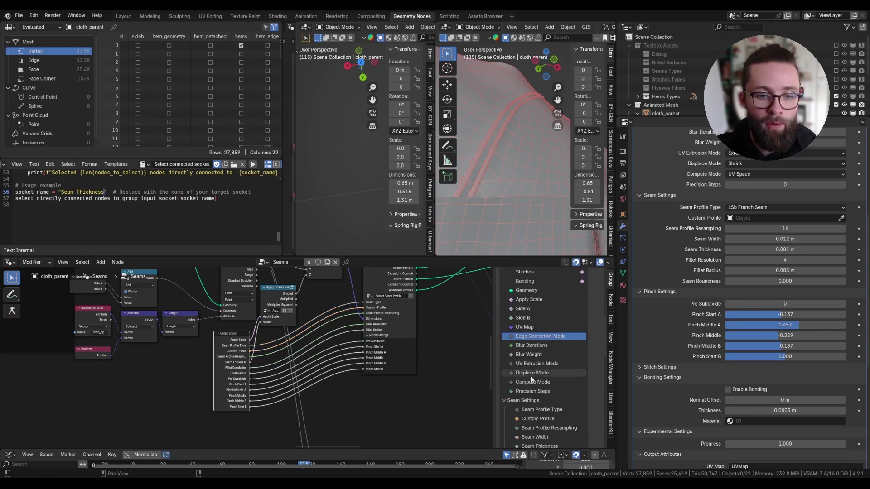
scroll(531, 377, "up", 7)
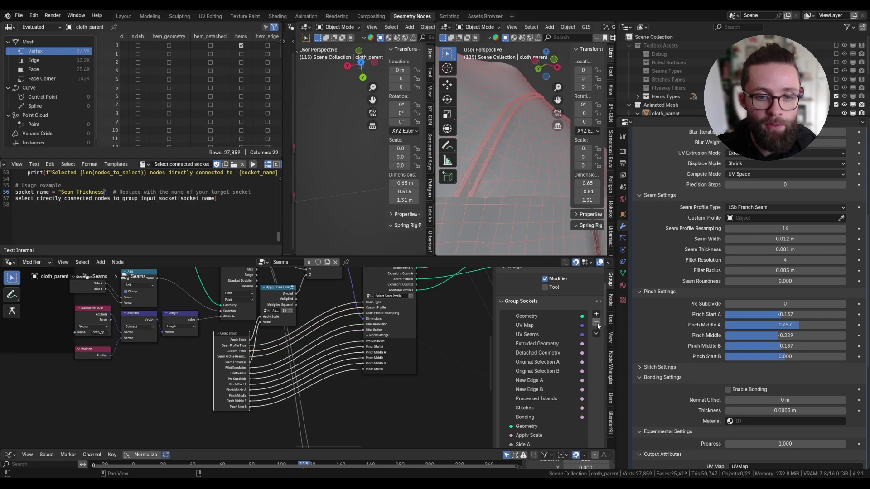
scroll(597, 325, "down", 5)
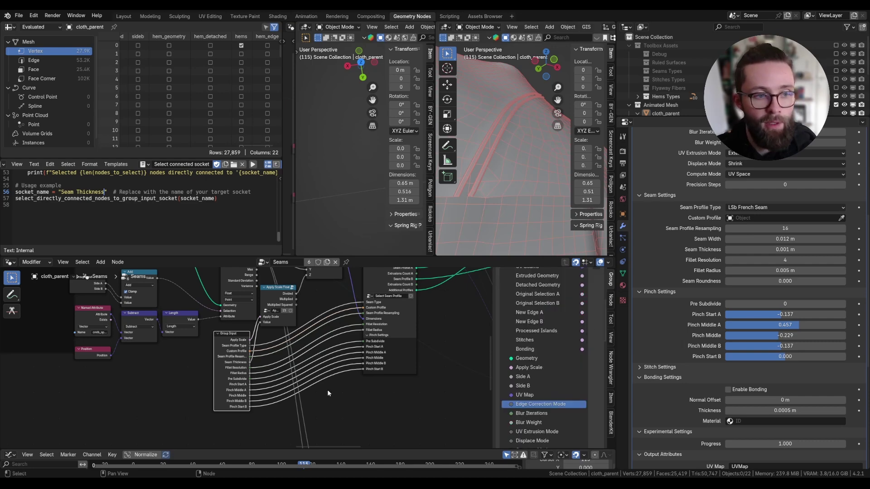
- Set the socket_name in the Select connected socket script's usage example to "Apply Scale"
scroll(237, 399, "down", 6)
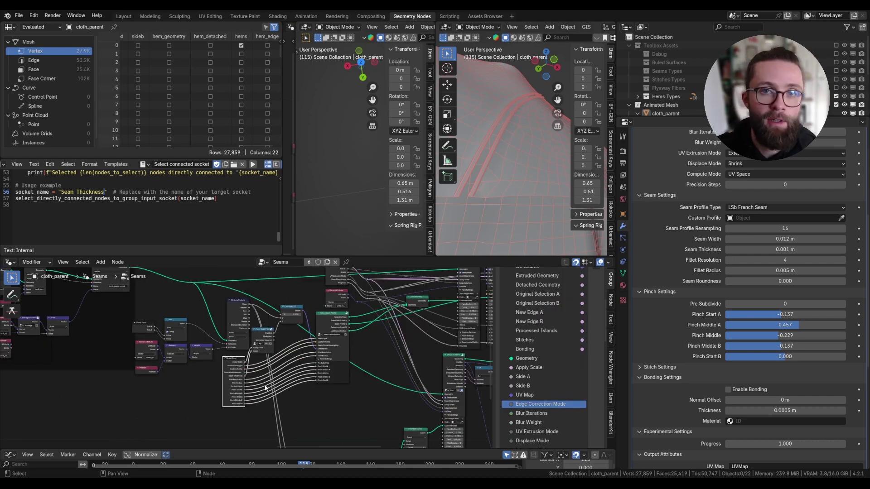
scroll(265, 388, "down", 2)
scroll(159, 225, "up", 12)
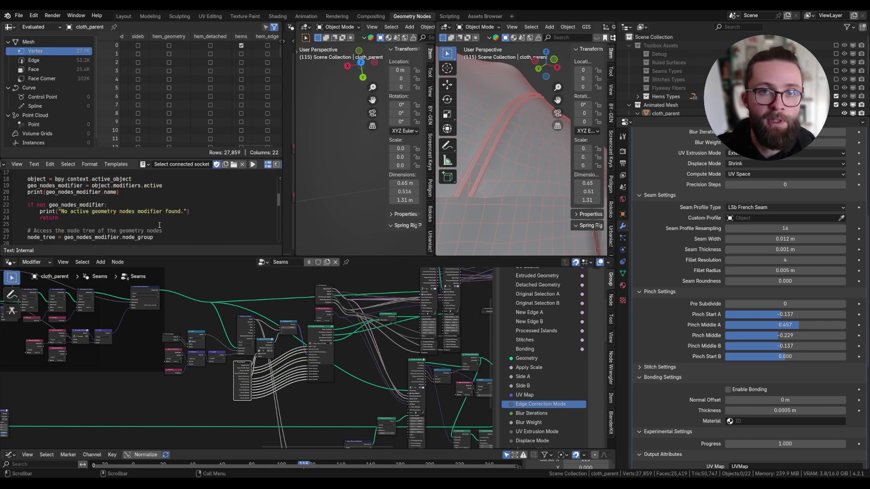
scroll(166, 212, "down", 9)
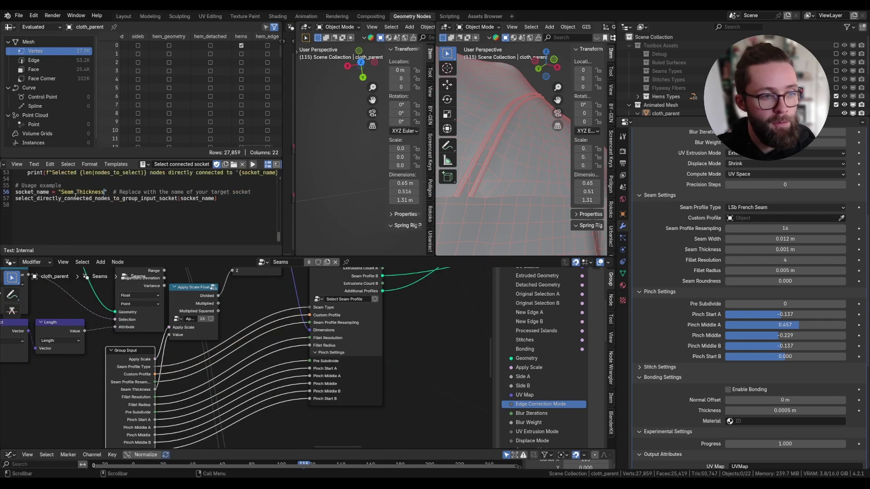
left_click_drag(60, 192, 107, 191)
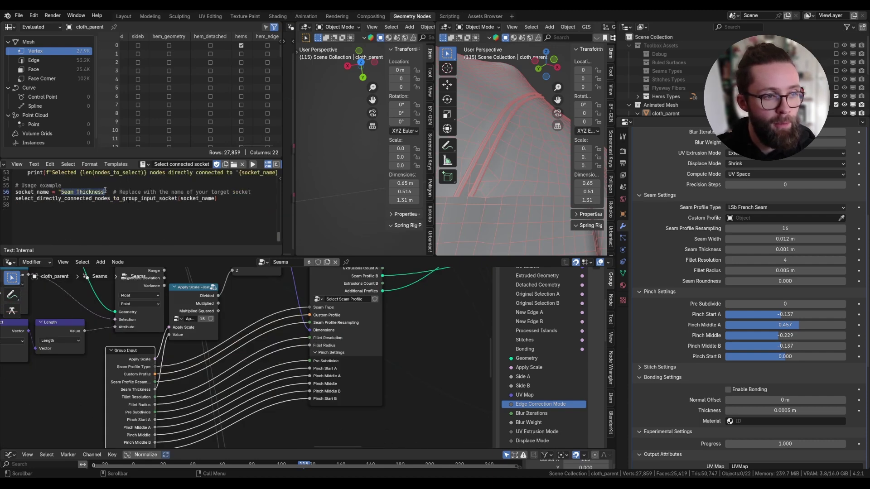
type("Apply Scale")
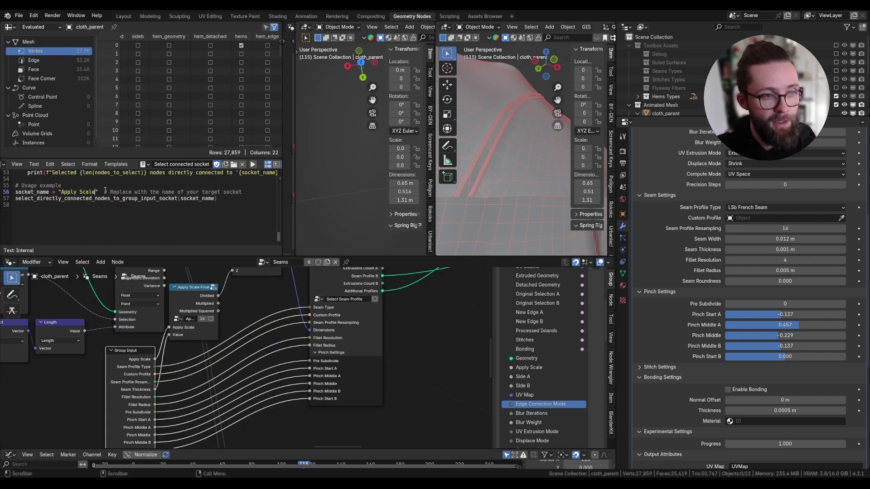
- Try moving the nodes selected for the Apply Scale socket within the whole Seams tree
scroll(310, 343, "down", 12)
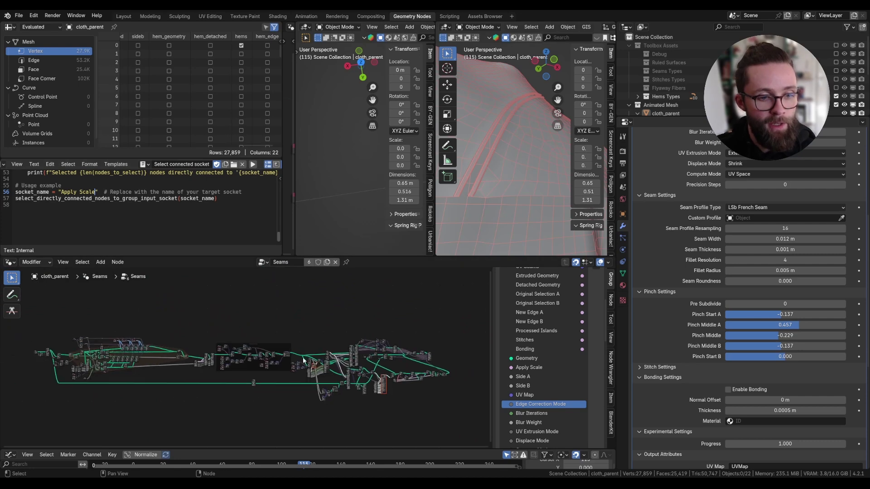
scroll(310, 363, "up", 1)
key("g")
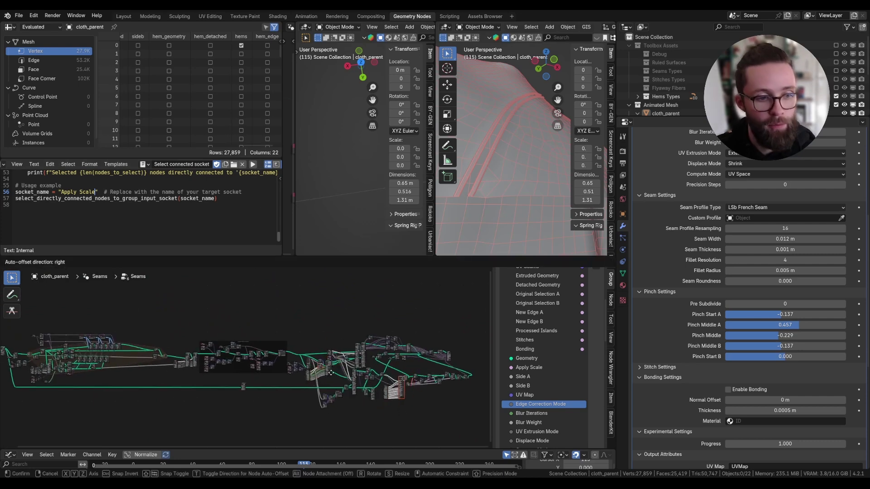
left_click(328, 376)
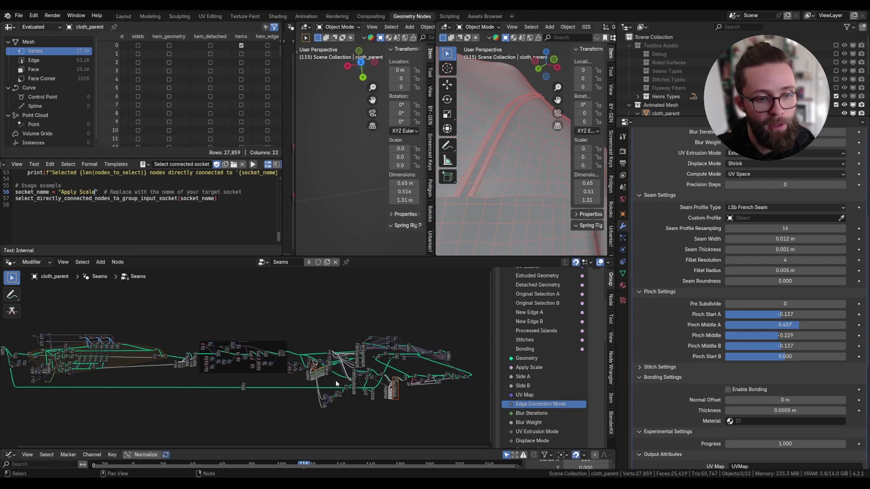
- Open the Copy Panel Sockets script in the text editor and point out the Pinch Settings panel on the Select Seam Profile node
left_click(145, 165)
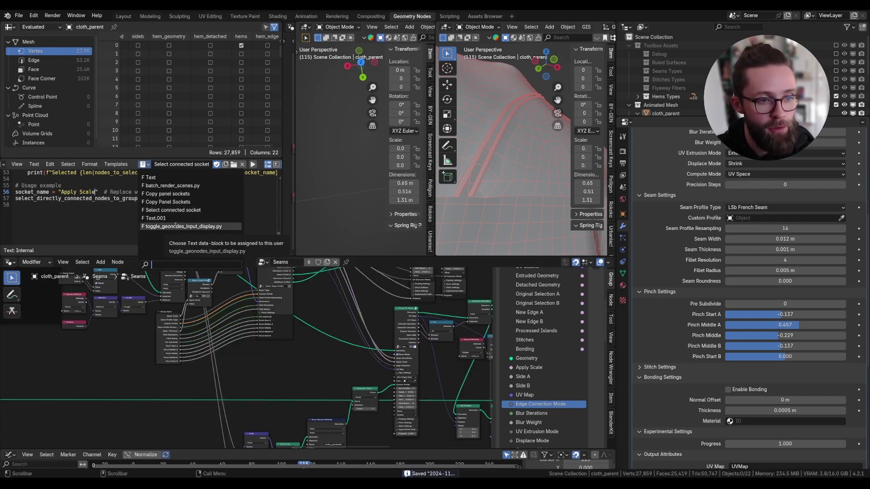
left_click(172, 202)
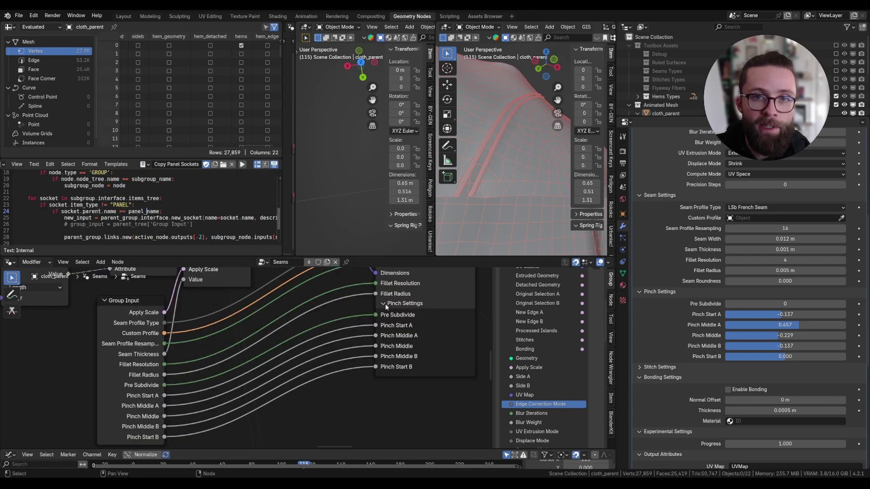
left_click(385, 305)
left_click(385, 305)
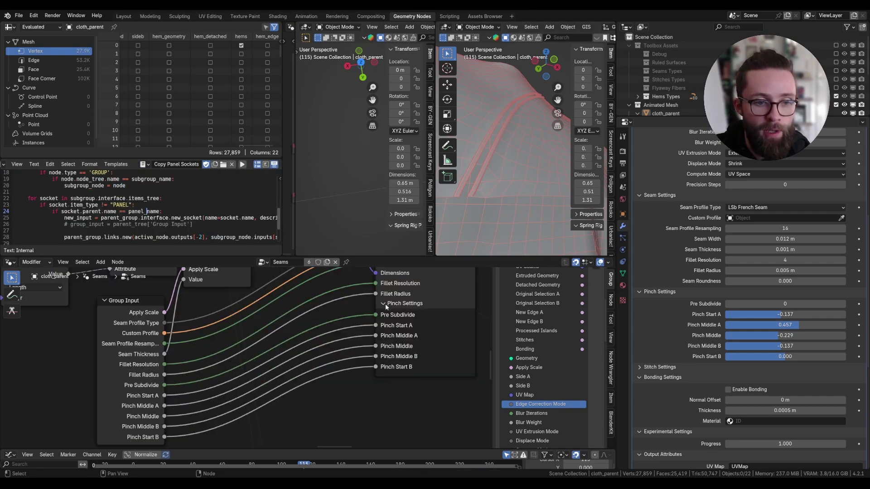
left_click(377, 316)
- Select the Group Input node that feeds the Pinch Settings sockets and save the file
middle_click_drag(375, 348, 459, 283)
scroll(364, 347, "down", 2)
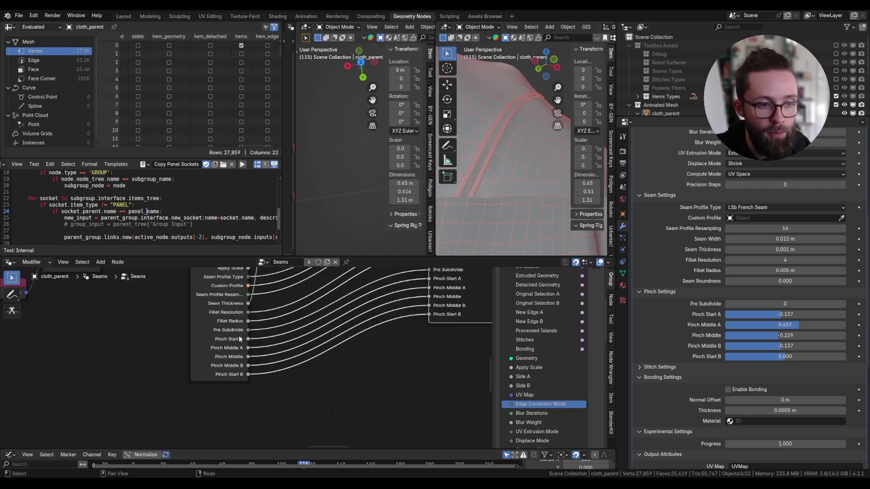
left_click(239, 335)
middle_click_drag(270, 337, 254, 371)
scroll(337, 328, "down", 1)
key("ctrl+s")
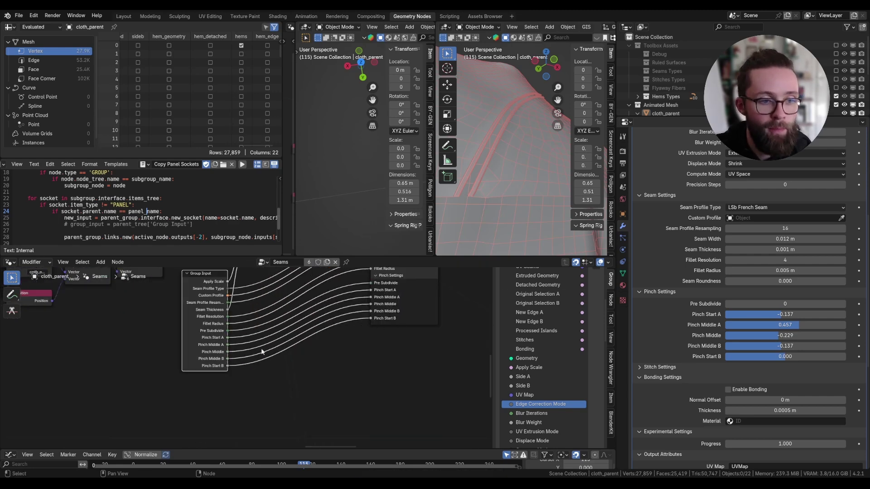
- Examine the Group Input links into Select Seam Profile and the surrounding nodes of the Seams tree
scroll(274, 342, "down", 3)
scroll(311, 348, "up", 2)
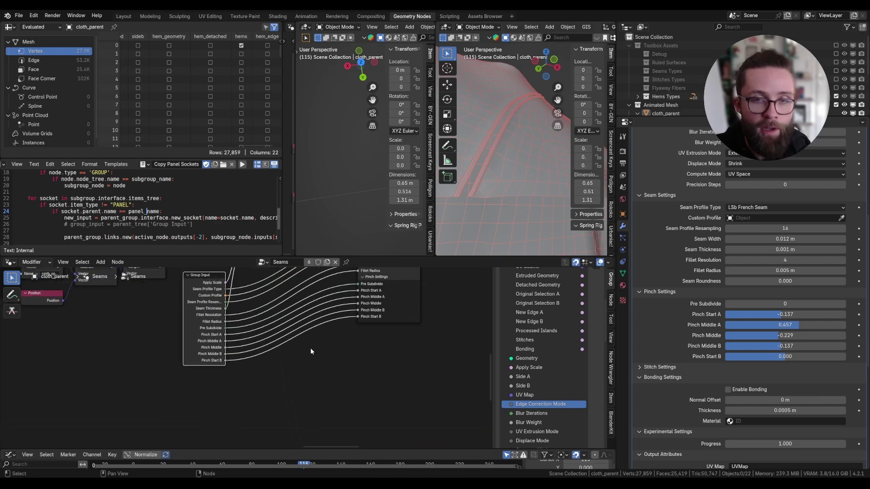
scroll(267, 359, "down", 10)
scroll(341, 374, "up", 1)
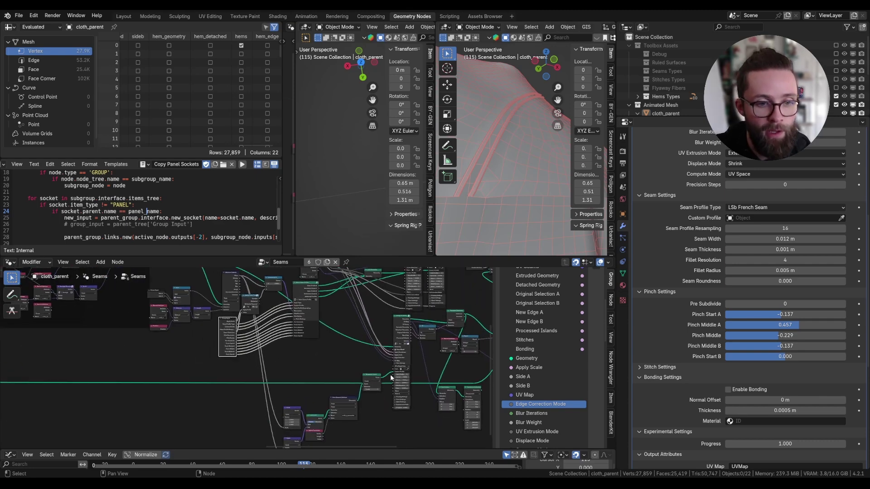
middle_click_drag(391, 378, 269, 385)
scroll(227, 345, "up", 14)
left_click(380, 321)
mouse_move(380, 321)
middle_mouse_down()
mouse_move(397, 308)
mouse_move(391, 313)
middle_mouse_up()
scroll(399, 310, "down", 2)
middle_click_drag(190, 398, 235, 345)
left_click(234, 345)
scroll(333, 360, "down", 5)
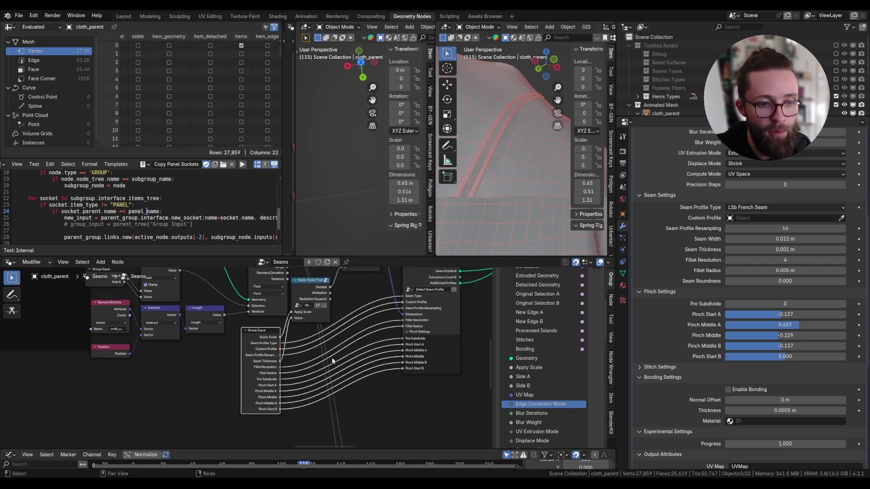
scroll(337, 378, "up", 7)
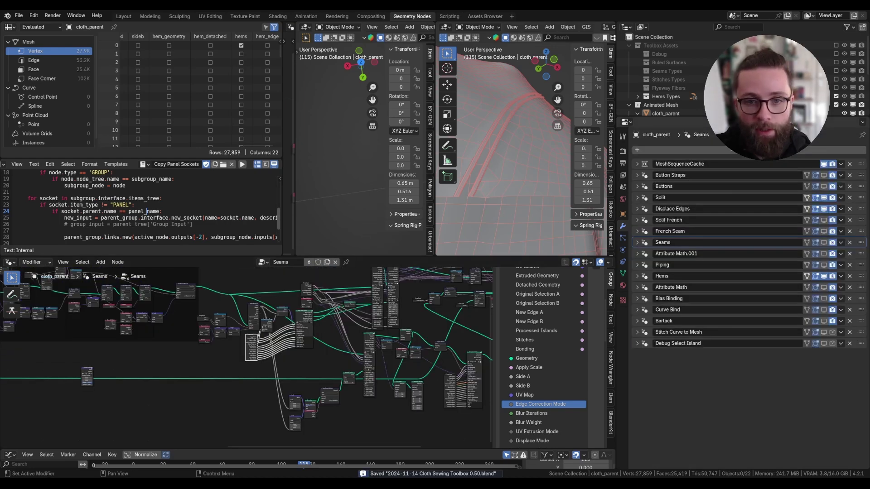
- Add a new Geometry Nodes modifier to cloth_parent and place a Group To Stitches node in its tree
left_click(731, 150)
left_click(731, 150)
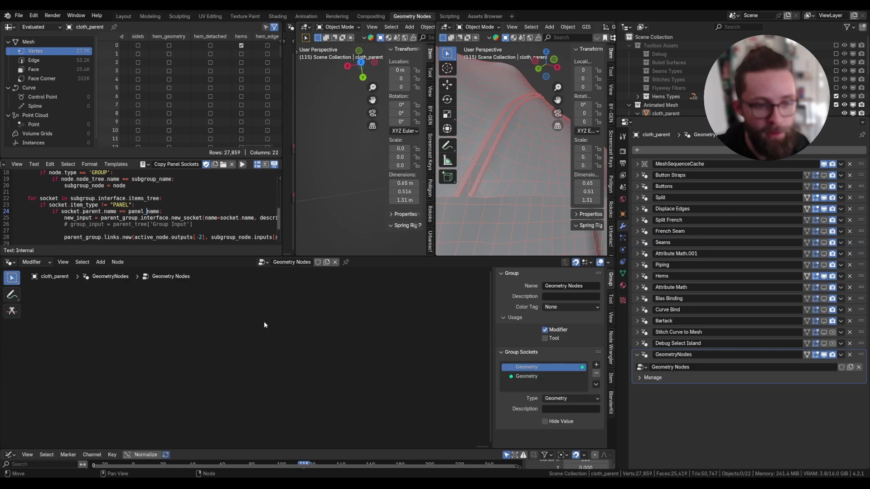
key("Home")
key("shift+a")
left_click(309, 285)
type("hem")
key("Return")
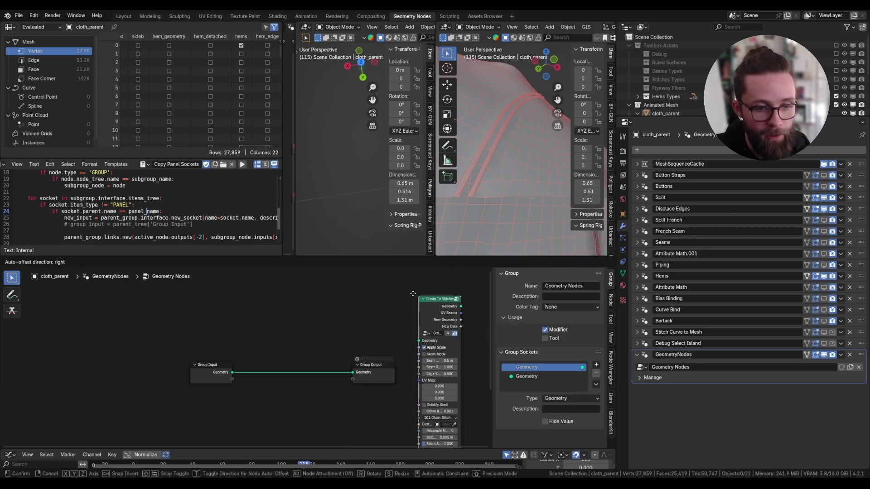
left_click(407, 296)
- Set the first two arguments of the script's copy_group_sockets call to 'Group To Stitches' and 'Geometry Nodes'
scroll(397, 331, "down", 7)
middle_click_drag(429, 426, 434, 398)
scroll(431, 396, "up", 9)
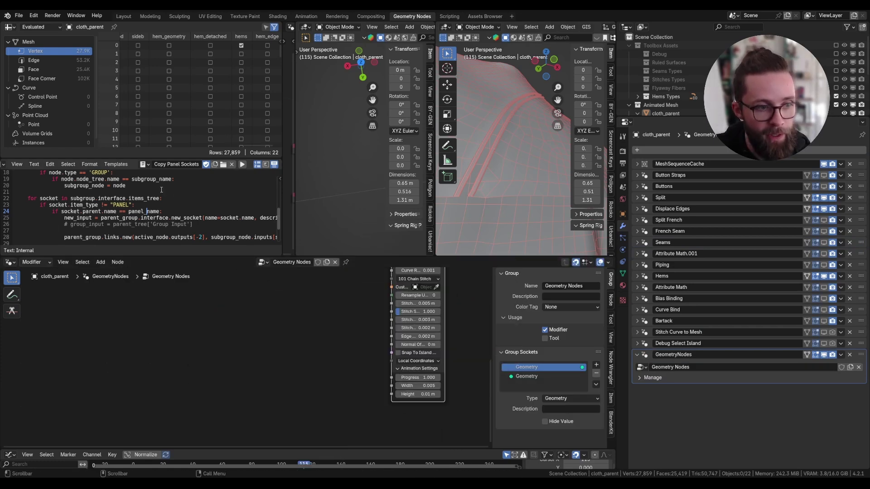
scroll(105, 226, "down", 3)
middle_click_drag(290, 286, 270, 432)
left_click(394, 319)
key("ctrl+c")
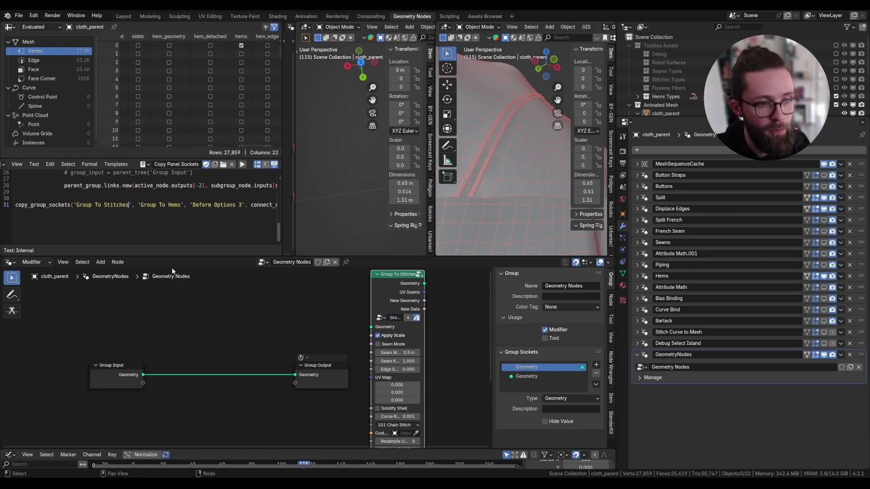
left_click(221, 316)
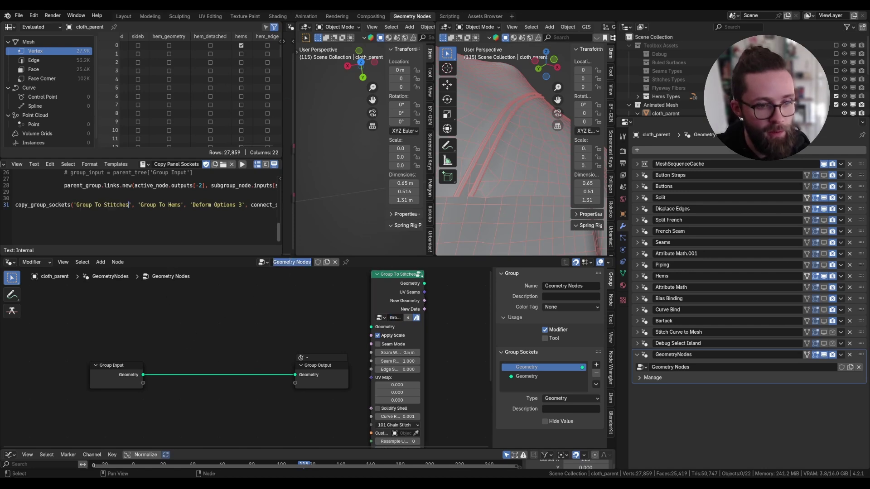
left_click_drag(141, 205, 169, 205)
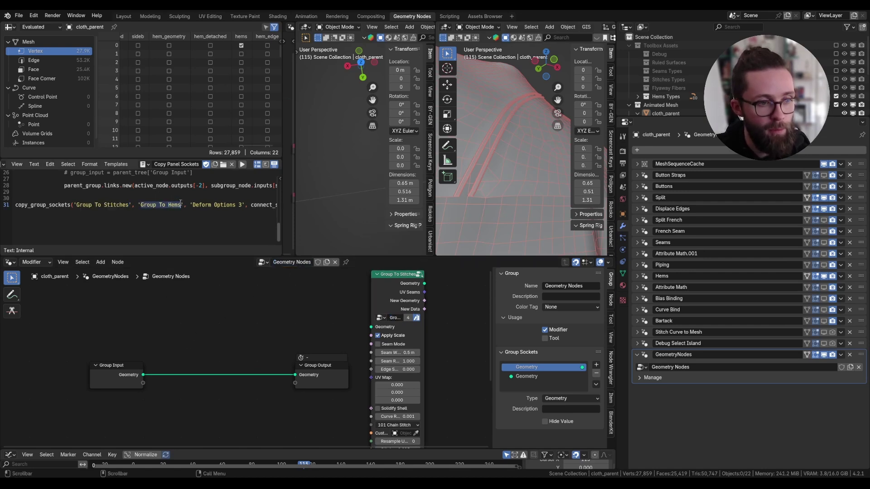
key("ctrl+v")
- Replace the panel name argument in the copy_group_sockets call with 'Animation Settings'
middle_click_drag(293, 327, 314, 229)
left_click_drag(196, 206, 240, 206)
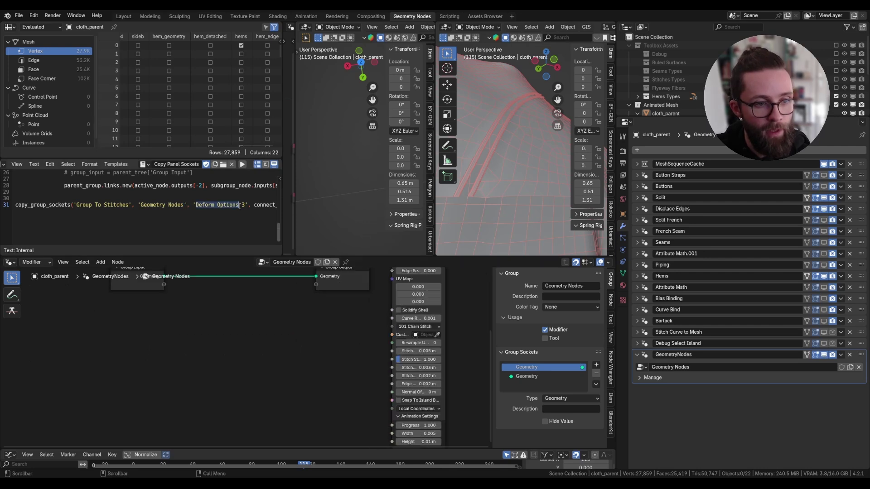
type("Animation ")
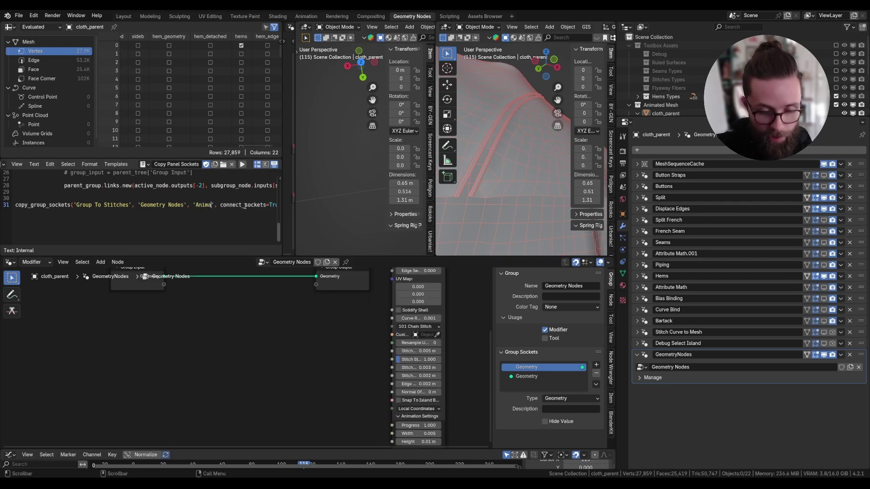
type("Settings")
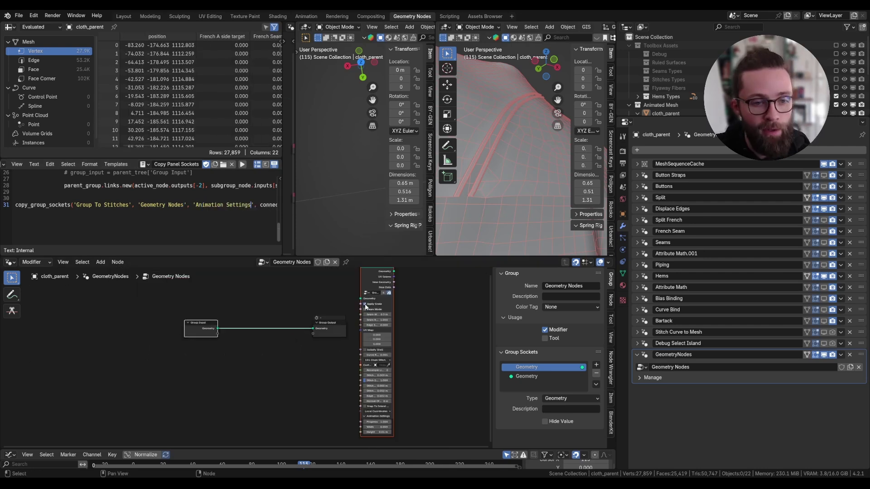
- Make the Group Input node active and run the script to copy the Animation Settings sockets from Group To Stitches
left_click(378, 272)
middle_click_drag(379, 271, 380, 296)
left_click_drag(379, 295, 375, 285)
scroll(235, 347, "down", 1)
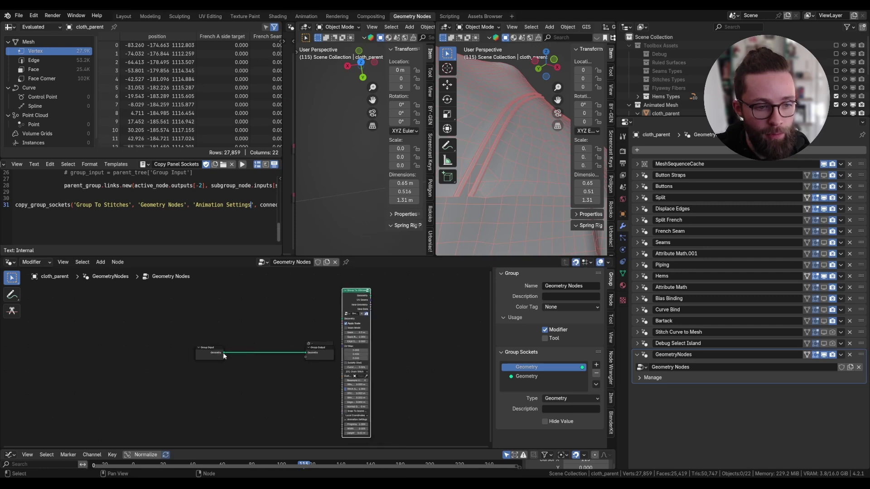
scroll(204, 352, "up", 1)
left_click(210, 351)
middle_click_drag(233, 360, 240, 334)
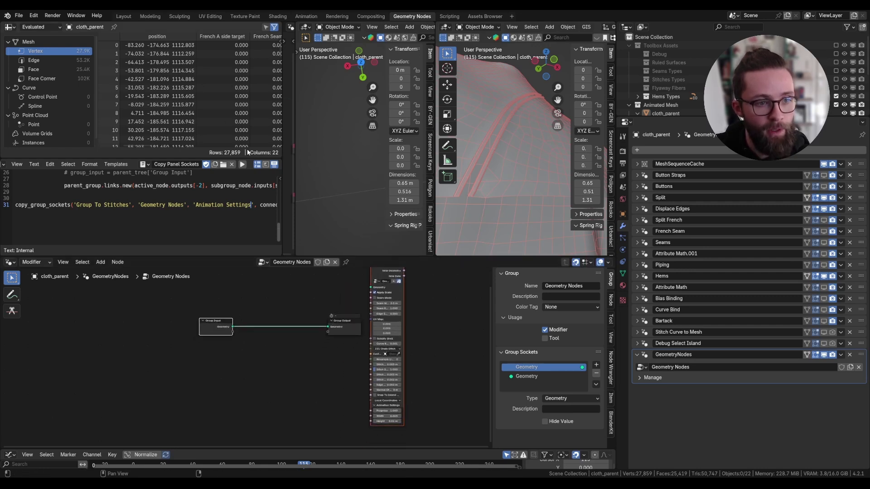
left_click(243, 164)
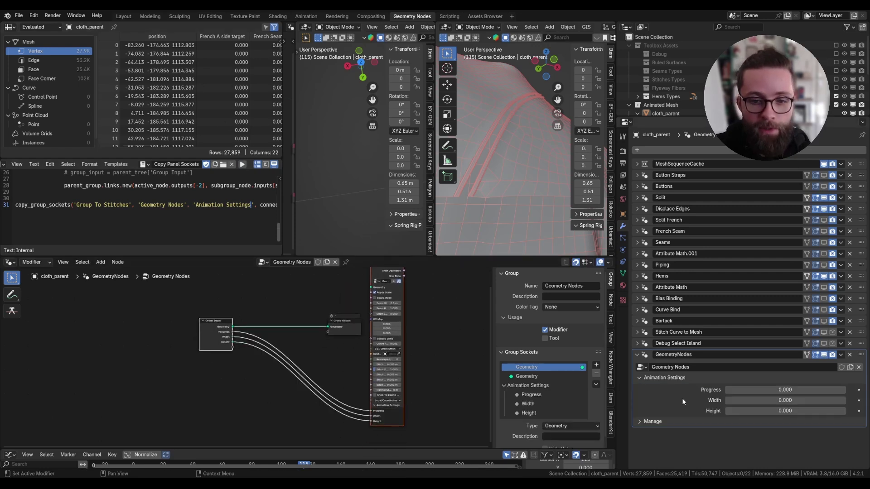
- Examine the copied Progress, Width and Height links and the Animation Settings panel on the new modifier
scroll(397, 404, "up", 2)
middle_click_drag(397, 412, 426, 382)
scroll(463, 373, "up", 1)
middle_click_drag(358, 402, 387, 421)
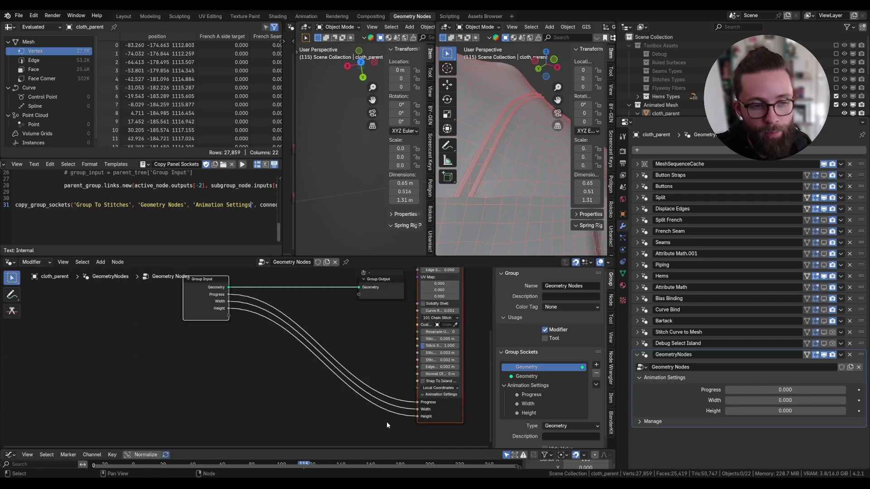
left_click(639, 379)
left_click(640, 378)
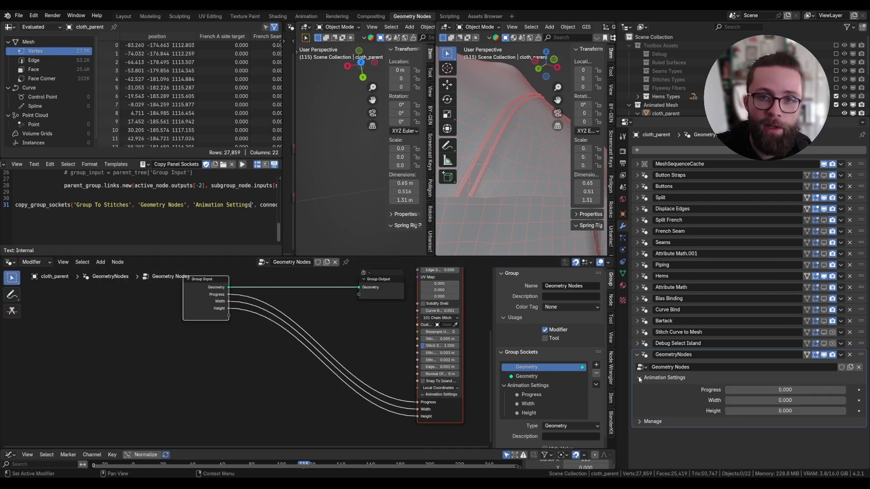
left_click(640, 378)
- Browse the settings of the Curve Bind, Attribute Math.001 and Piping modifiers in the stack
left_click(637, 311)
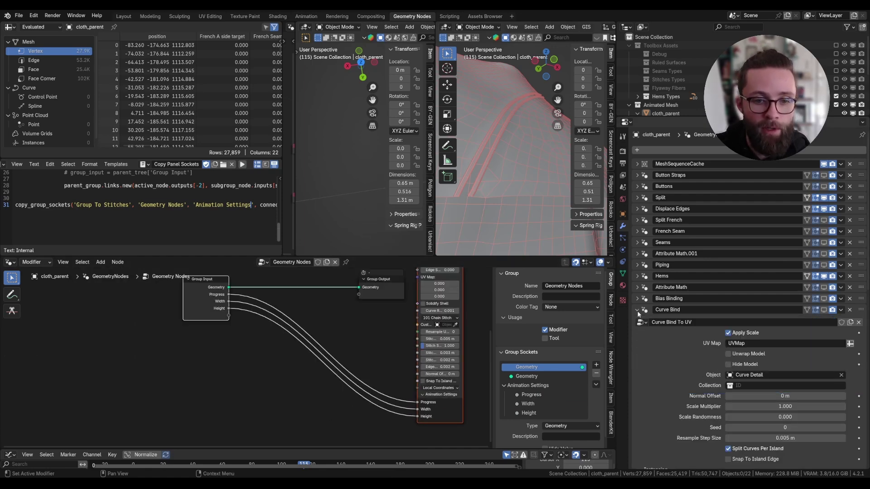
left_click_drag(638, 312, 639, 253)
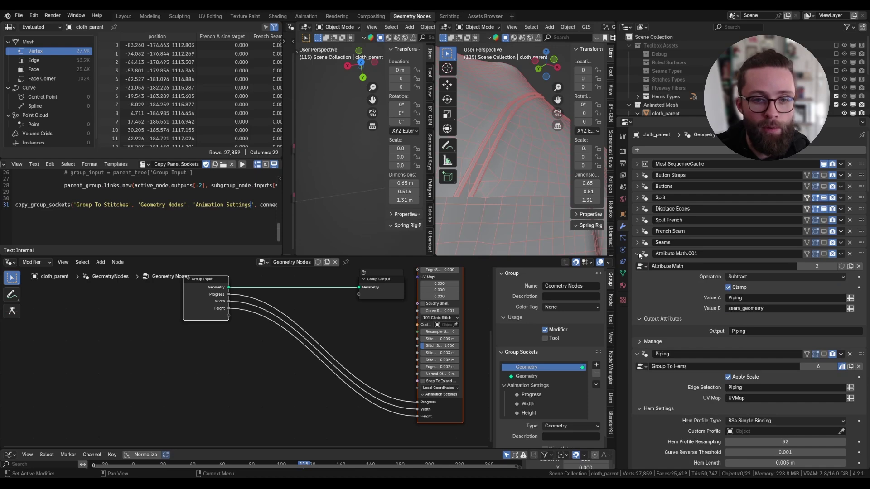
left_click(639, 255)
left_click(638, 266)
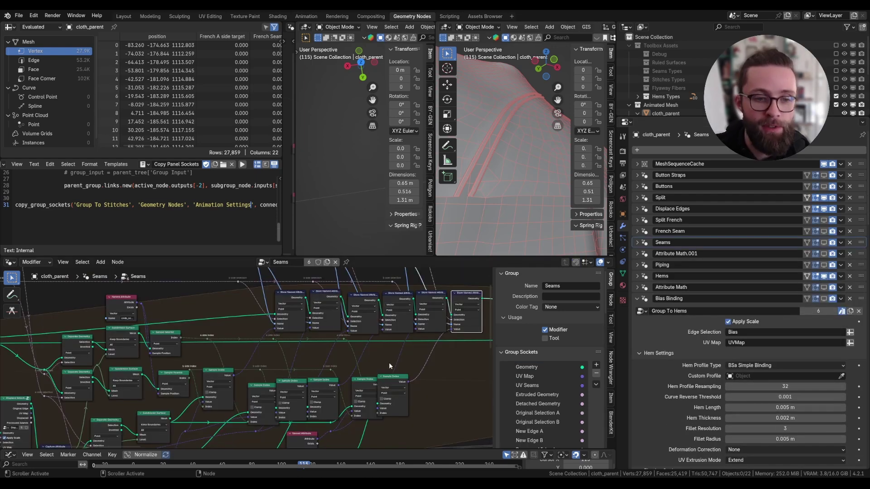
- Turn on node snapping in the Seams tree with Grid as the snap element
middle_click_drag(389, 363, 415, 327)
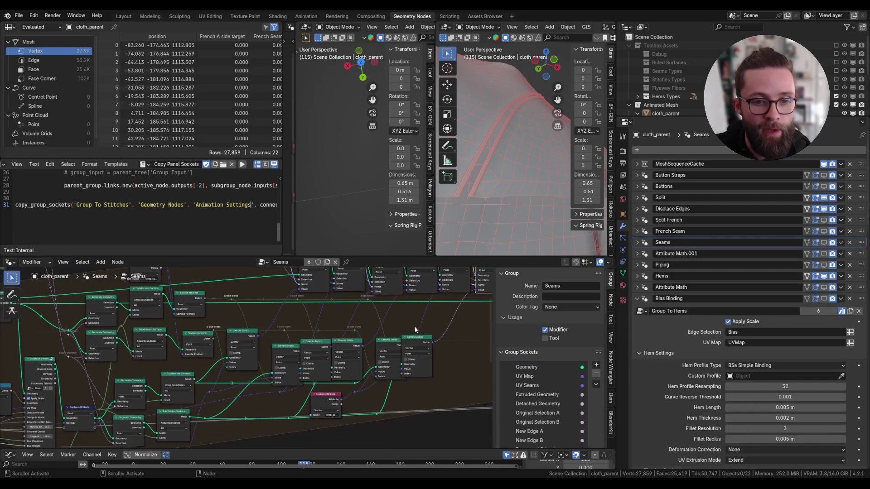
scroll(440, 318, "up", 2)
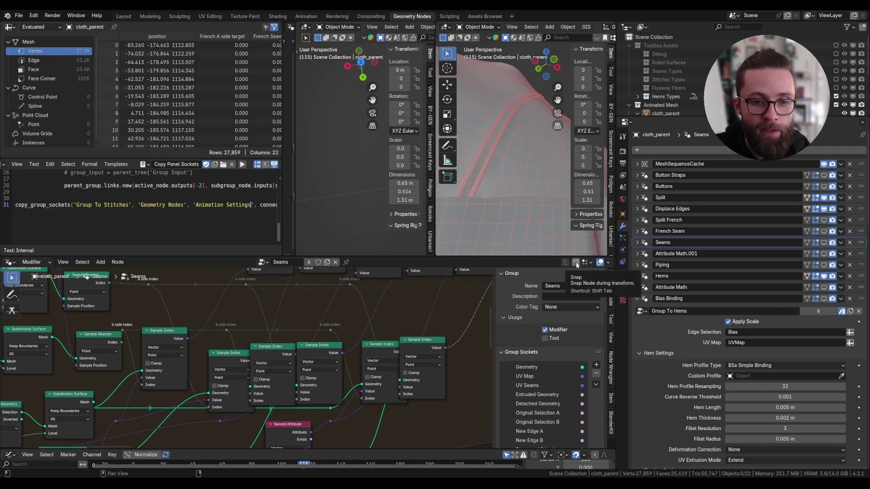
left_click(576, 264)
left_click(585, 263)
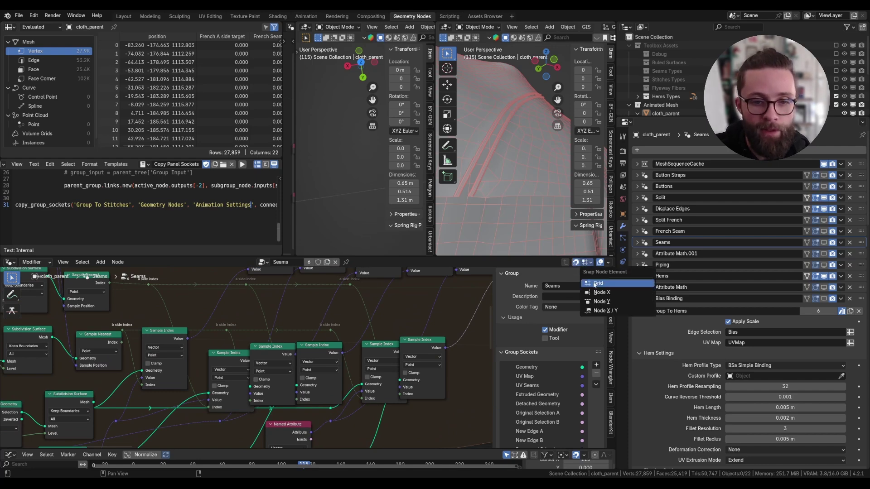
left_click(592, 285)
- Line up the Sample Index nodes on the grid in one evenly spaced row
middle_click_drag(203, 352, 292, 340)
scroll(292, 340, "up", 2)
left_click_drag(315, 350, 254, 335)
left_click_drag(372, 337, 367, 328)
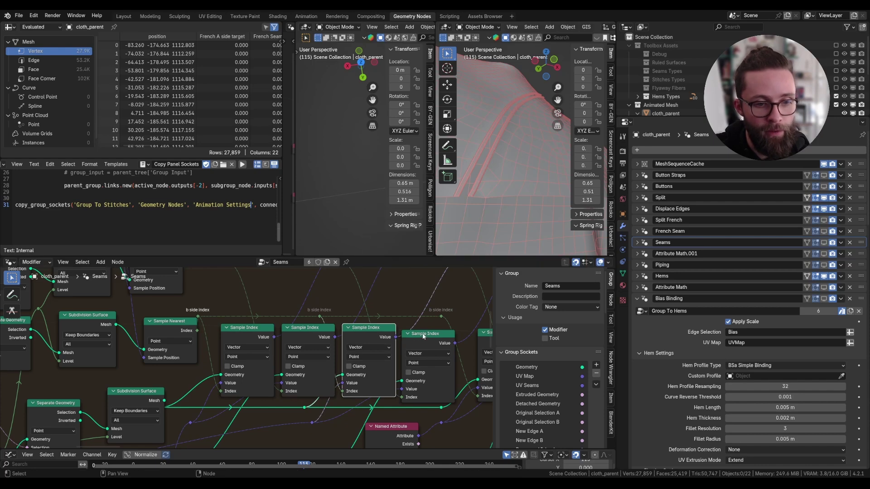
left_click_drag(423, 335, 423, 325)
middle_click_drag(420, 324, 267, 330)
left_click_drag(347, 339, 334, 334)
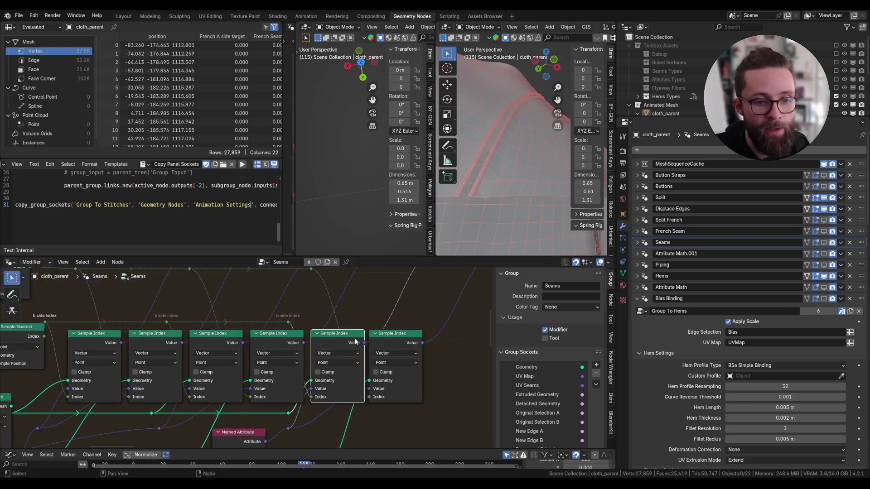
left_click_drag(393, 334, 395, 334)
- Align the Subdivision Surface and Separate Geometry nodes ahead of the Sample Index row on the grid
middle_click_drag(283, 329, 463, 290)
scroll(462, 290, "down", 4)
mouse_move(327, 358)
left_mouse_down()
mouse_move(314, 358)
mouse_move(322, 358)
left_mouse_up()
left_click_drag(265, 364, 270, 356)
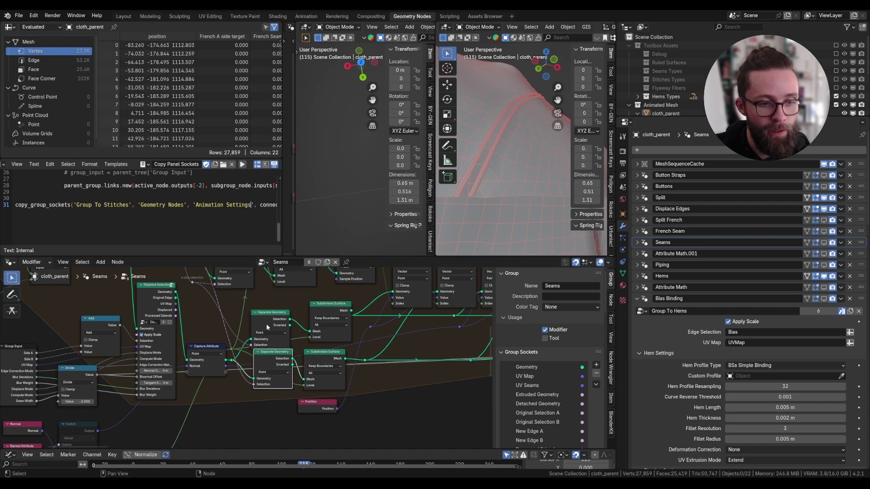
left_click_drag(266, 323, 273, 310)
scroll(273, 310, "down", 2)
middle_click_drag(274, 310, 122, 431)
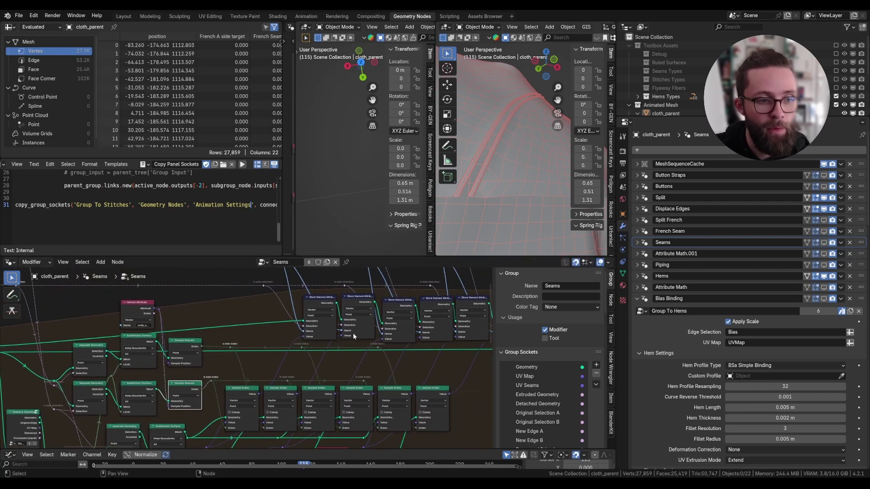
- Line up the Store Named Attribute nodes above the Sample Index row in an even row on the grid
middle_click_drag(353, 333, 222, 356)
scroll(235, 345, "up", 3)
scroll(235, 346, "up", 1)
left_click_drag(240, 331, 192, 332)
left_click_drag(302, 335, 296, 332)
left_click_drag(342, 330, 335, 328)
left_click_drag(390, 329, 386, 328)
left_click_drag(440, 329, 438, 329)
scroll(408, 344, "down", 12)
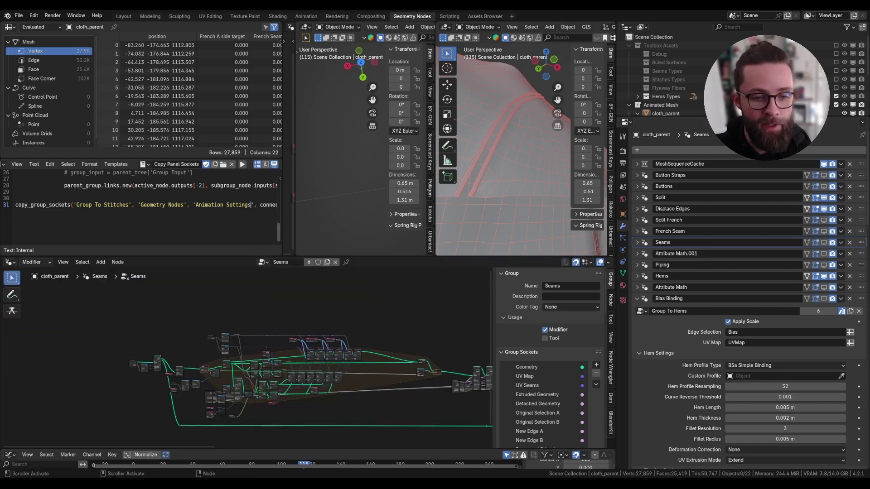
scroll(340, 326, "up", 10)
scroll(340, 326, "down", 5)
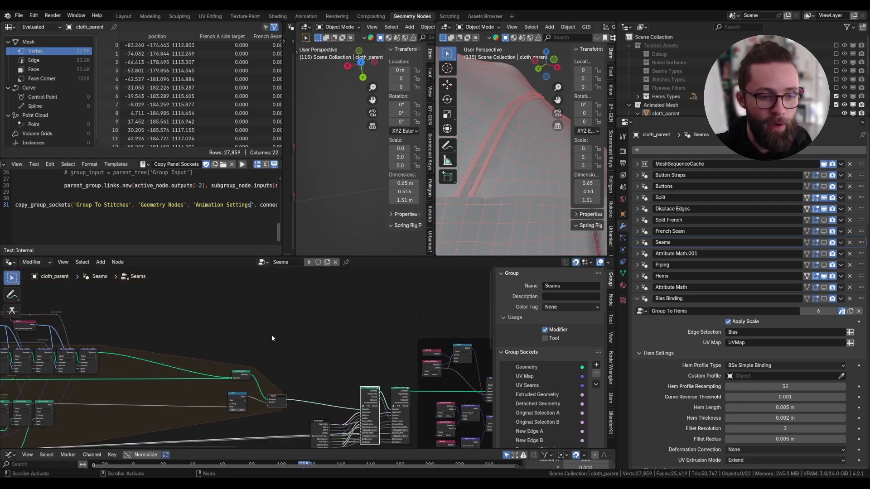
- Duplicate some of the Compute Seams Attributes nodes with their frame above the original and group the copy
left_click_drag(245, 329, 327, 365)
key("shift+d")
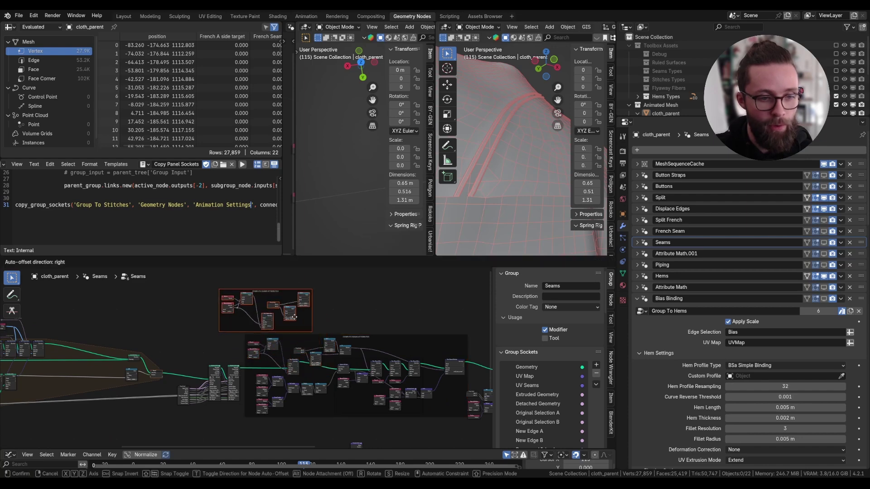
left_click(295, 306)
scroll(277, 297, "up", 8)
middle_click_drag(297, 311, 294, 320)
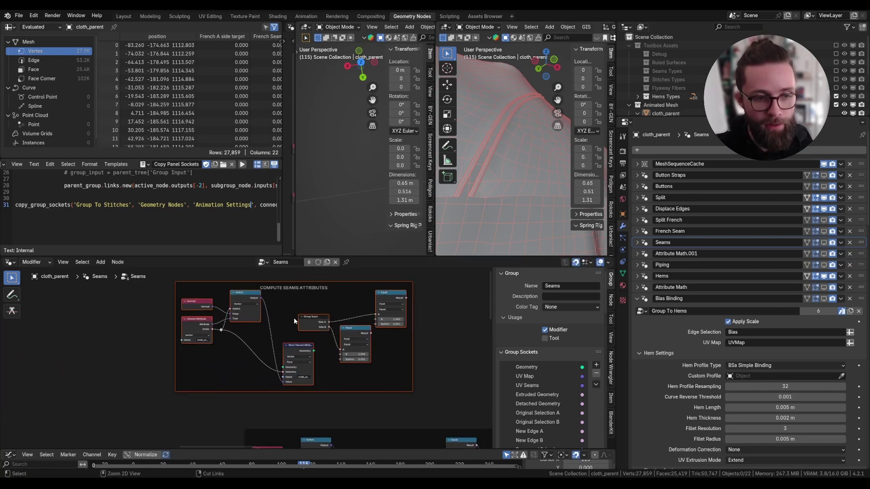
key("ctrl+g")
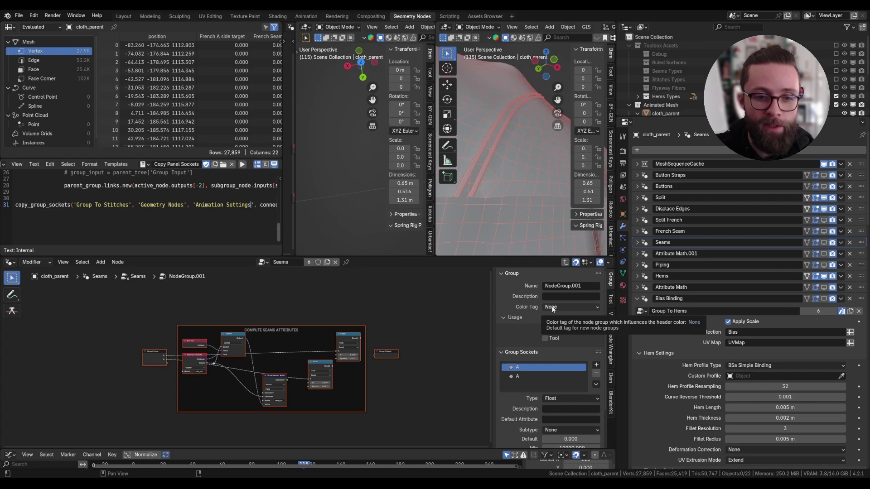
- Check the new group's color tag options, return to the Seams tree and move the Group Input node ahead of the group
left_click(565, 309)
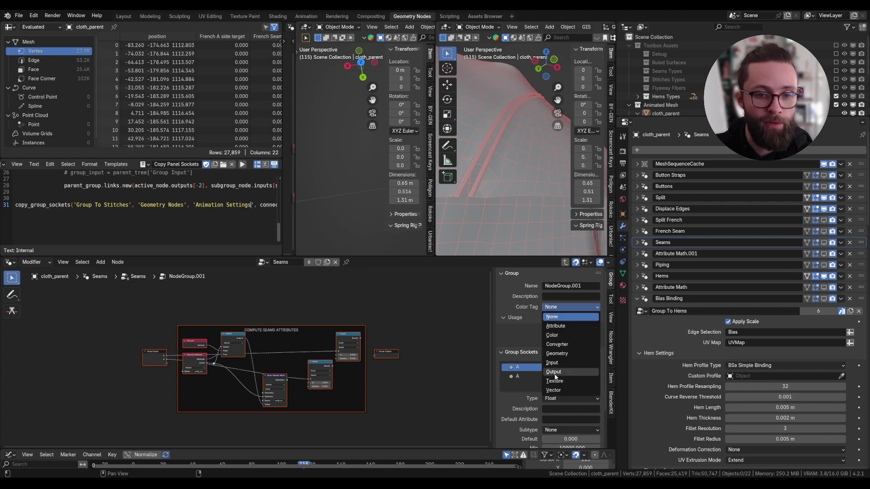
left_click(565, 262)
left_click_drag(310, 329, 128, 330)
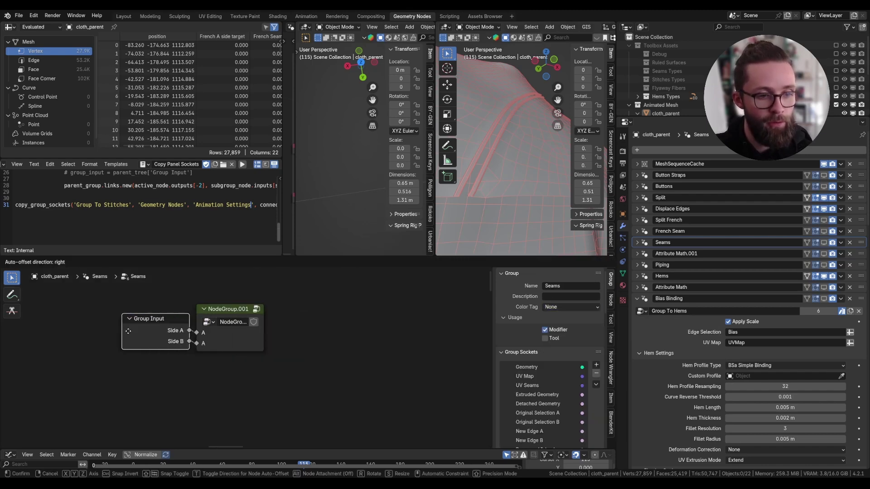
left_click_drag(128, 329, 108, 330)
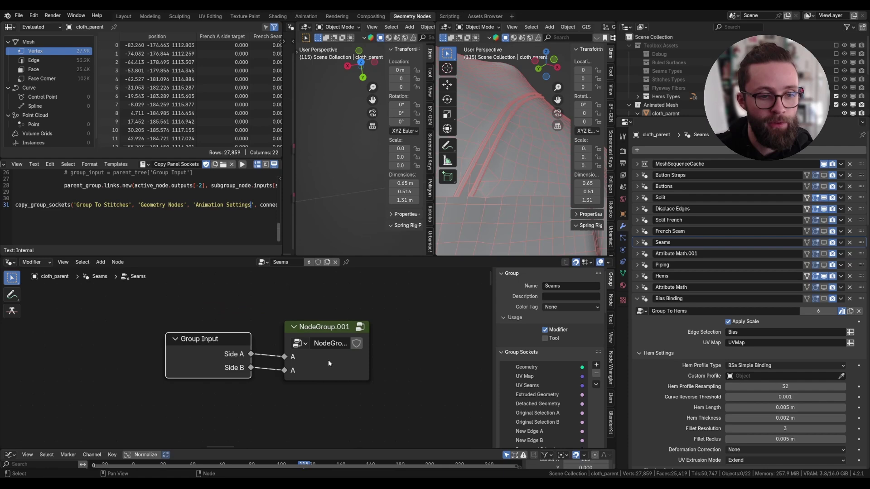
- Set the NodeGroup.001 color tag to Geometry and place two more copies of the group in the Seams tree
left_click(329, 360)
scroll(328, 359, "down", 3)
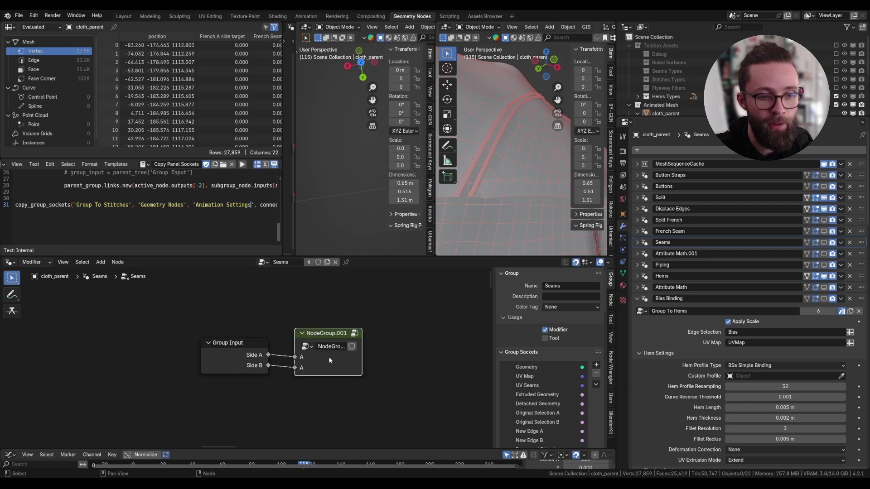
scroll(327, 356, "up", 1)
scroll(323, 352, "down", 7)
scroll(322, 347, "up", 5)
scroll(324, 343, "down", 6)
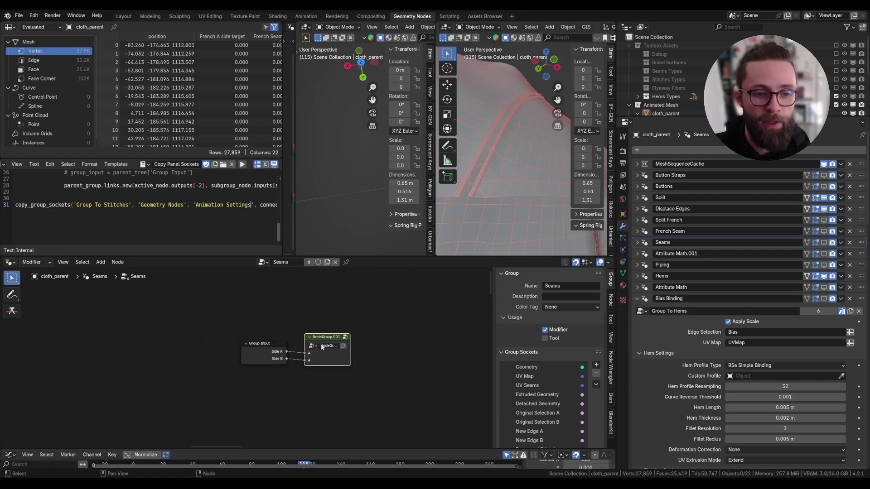
key("Tab")
scroll(295, 338, "up", 4)
left_click(562, 308)
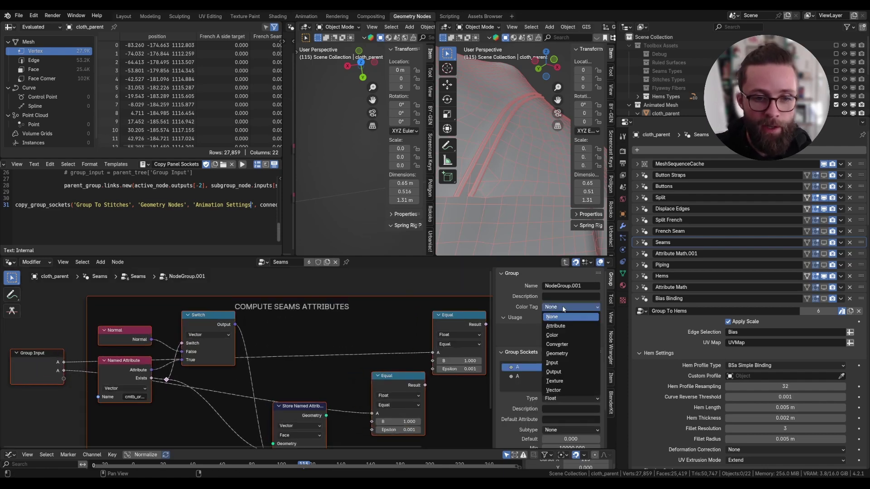
left_click(560, 353)
left_click(565, 263)
mouse_move(356, 310)
left_mouse_down()
mouse_move(344, 312)
mouse_move(351, 314)
left_mouse_up()
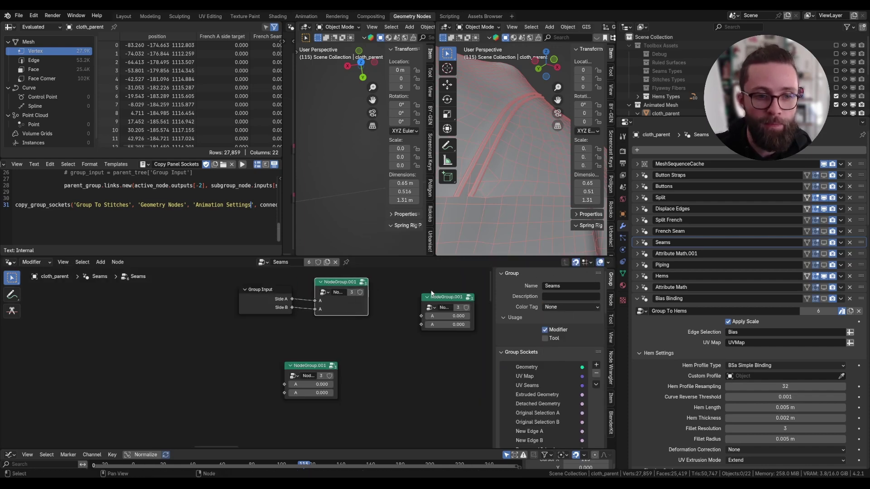
- Set the NodeGroup.001 color tag to Attribute and return to the Seams tree
key("Tab")
left_click(566, 263)
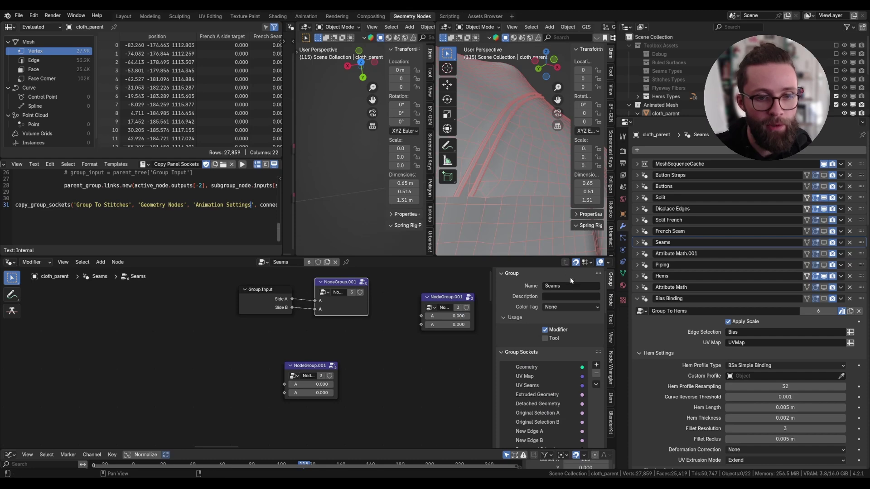
key("Tab")
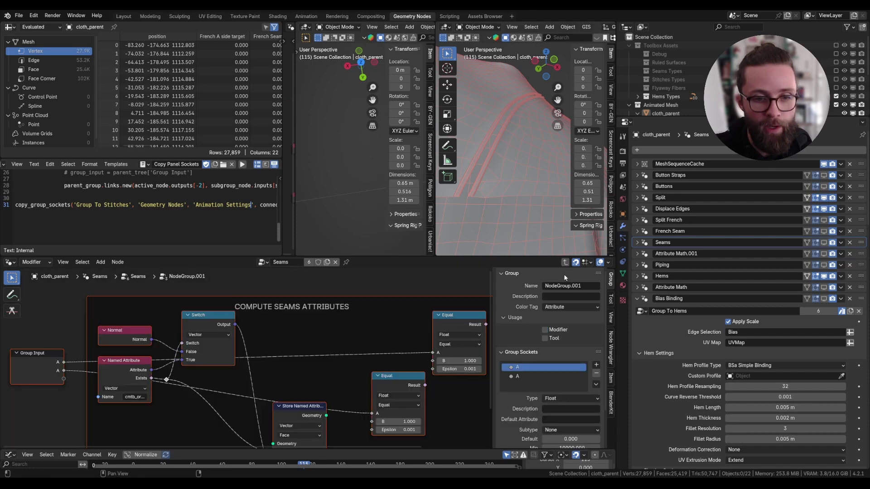
left_click(566, 265)
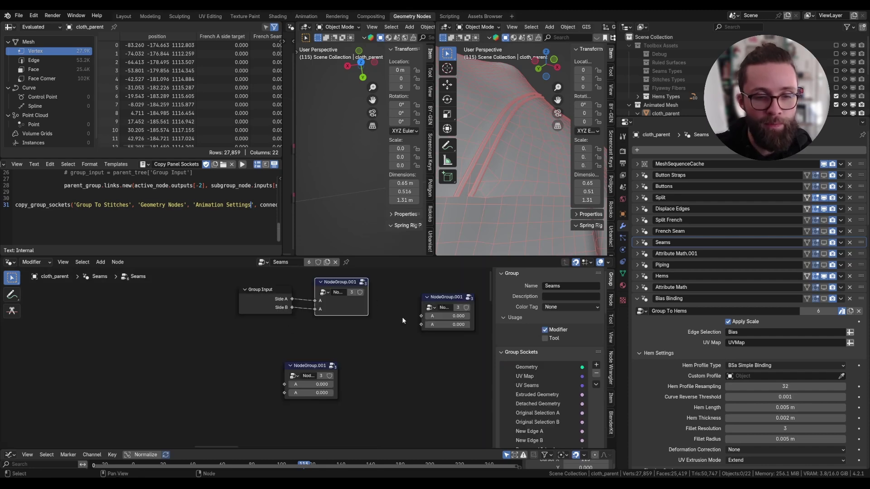
- Examine the header colors of the Displace Selection groups and the node groups further along the Seams tree
scroll(364, 337, "down", 9)
middle_click_drag(363, 337, 268, 360)
scroll(130, 319, "up", 9)
middle_click_drag(109, 354, 248, 315)
left_click(248, 315)
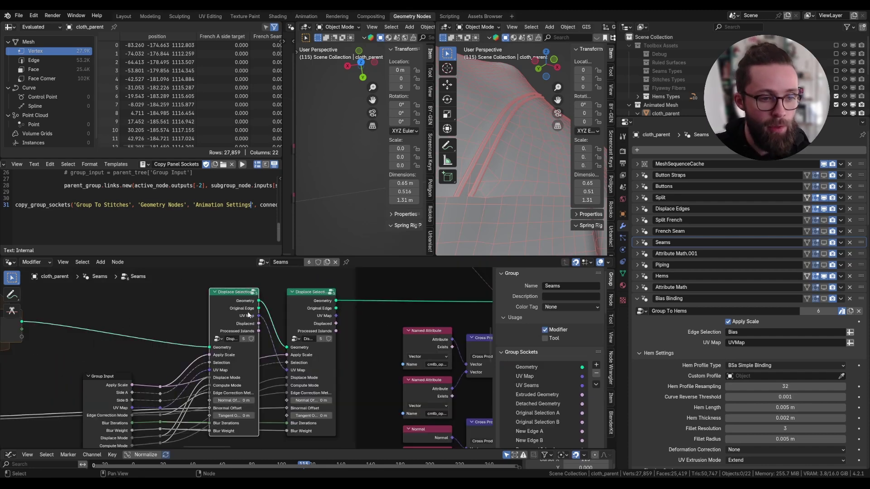
scroll(203, 321, "down", 10)
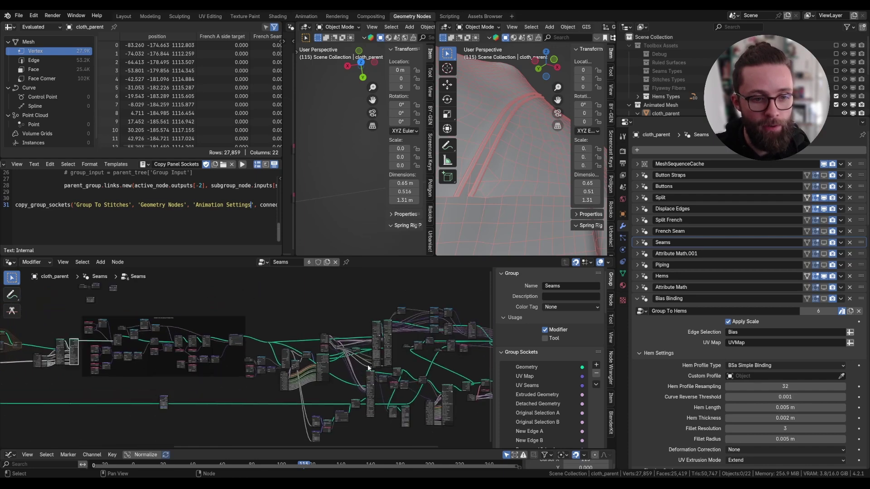
scroll(368, 368, "up", 4)
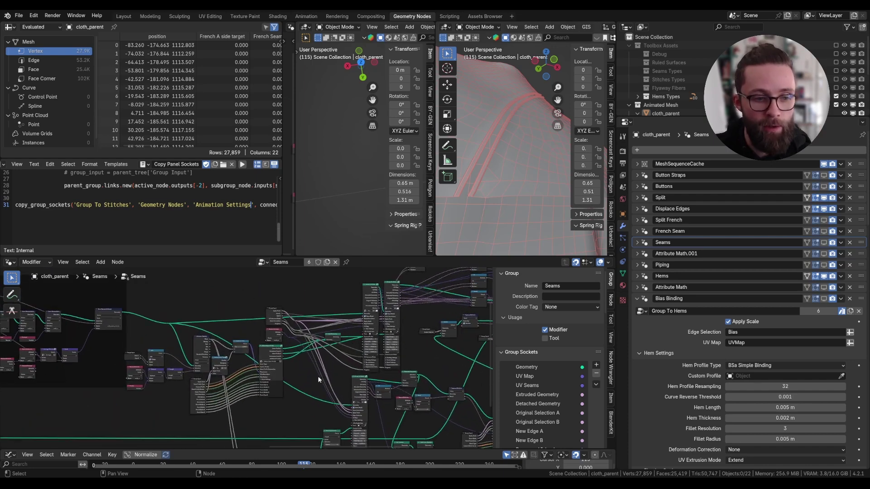
scroll(258, 355, "up", 5)
middle_click_drag(259, 345, 282, 326)
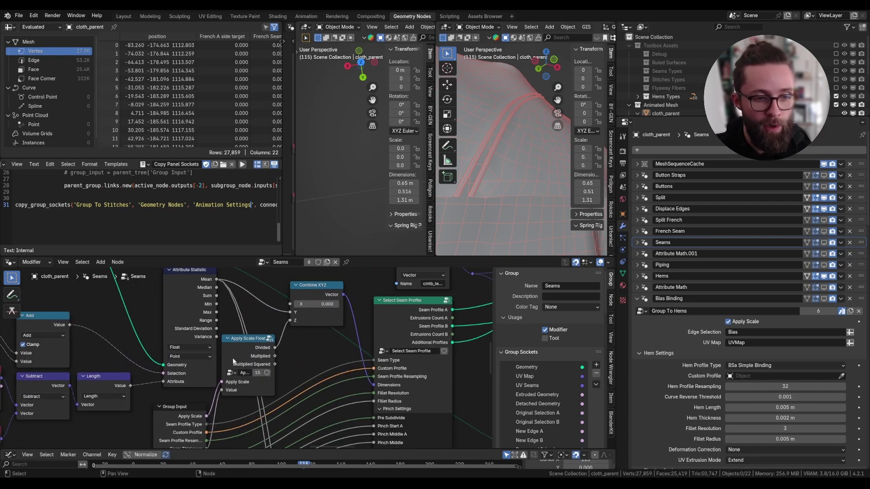
- Open the Apply Scale Float and Select Seam Profile groups in turn to check their color tags
left_click(249, 354)
key("Tab")
scroll(246, 353, "down", 1)
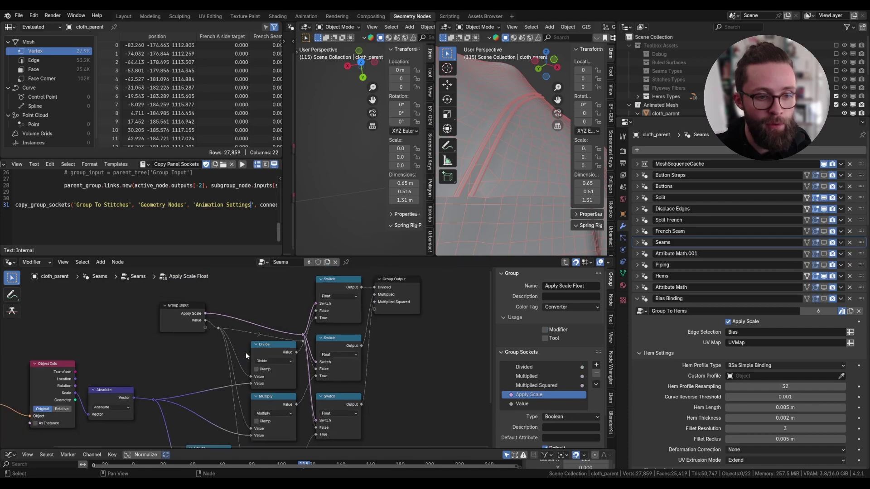
key("Tab")
left_click(419, 315)
key("Tab")
key("Tab")
- Leave the Compute Seam Point Position group and look over the whole Group To Hems tree
scroll(241, 358, "down", 12)
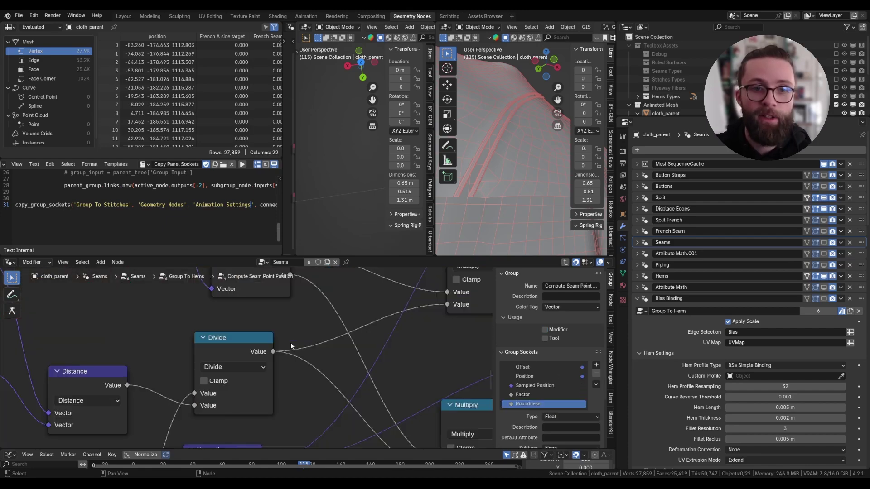
scroll(291, 343, "down", 10)
key("Tab")
key("Tab")
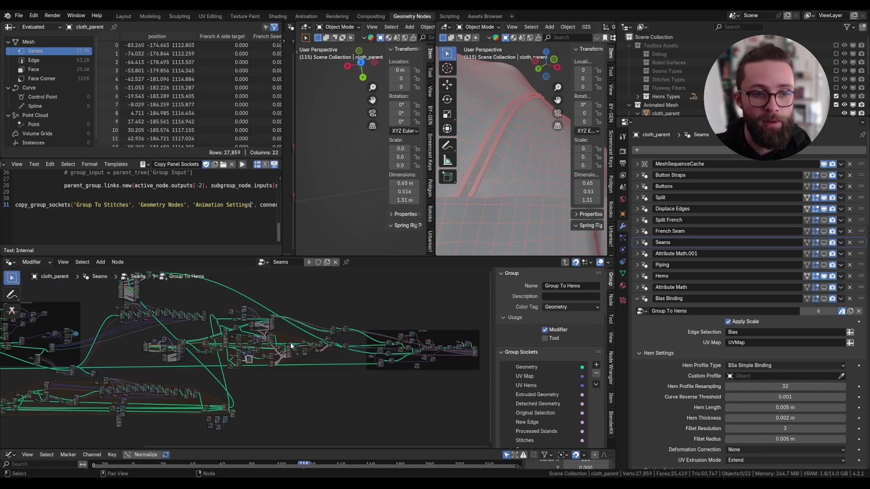